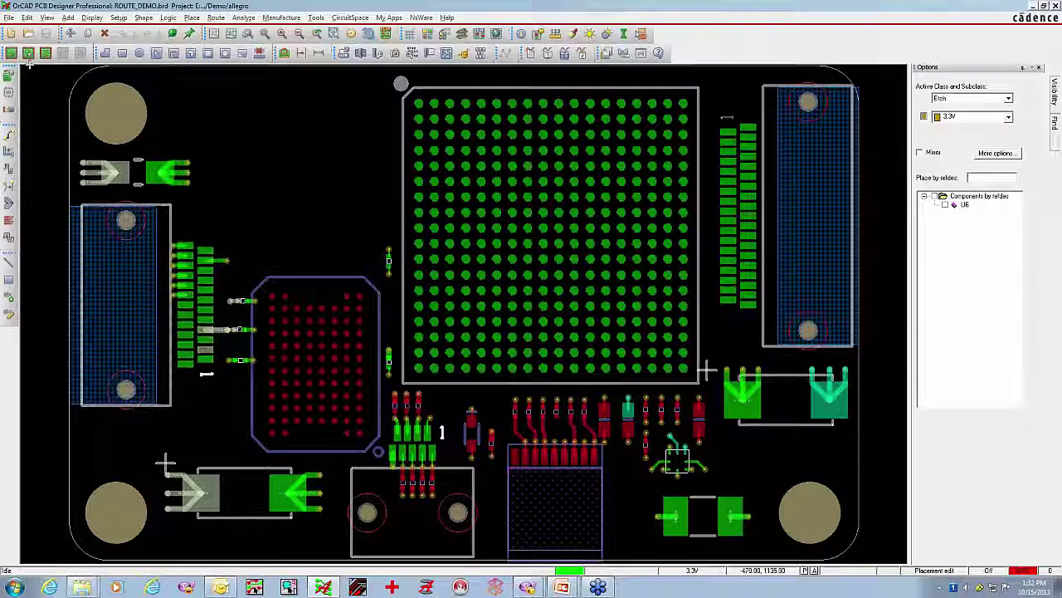
Z-Copy the board outline to the ROUTE KEEPIN class, subclass ALL, contracted by an offset of 25.00.
click(27, 17)
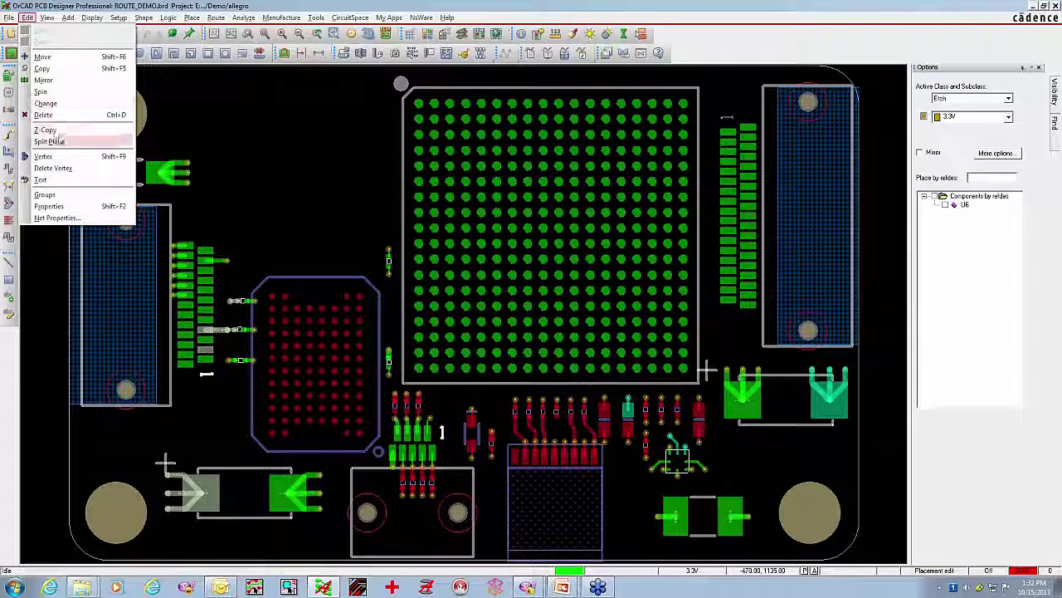
click(45, 131)
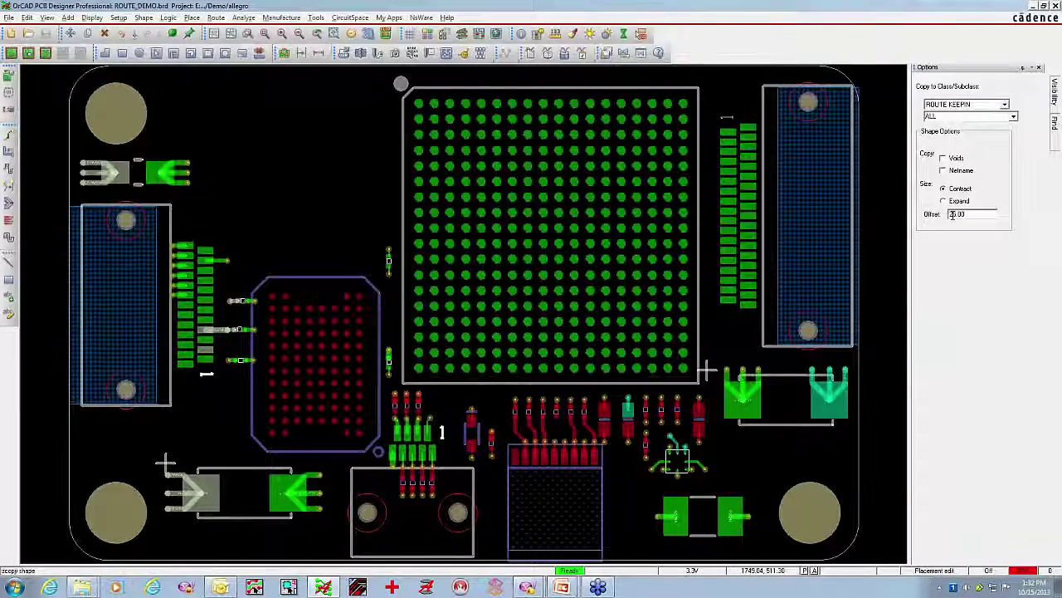
click(857, 452)
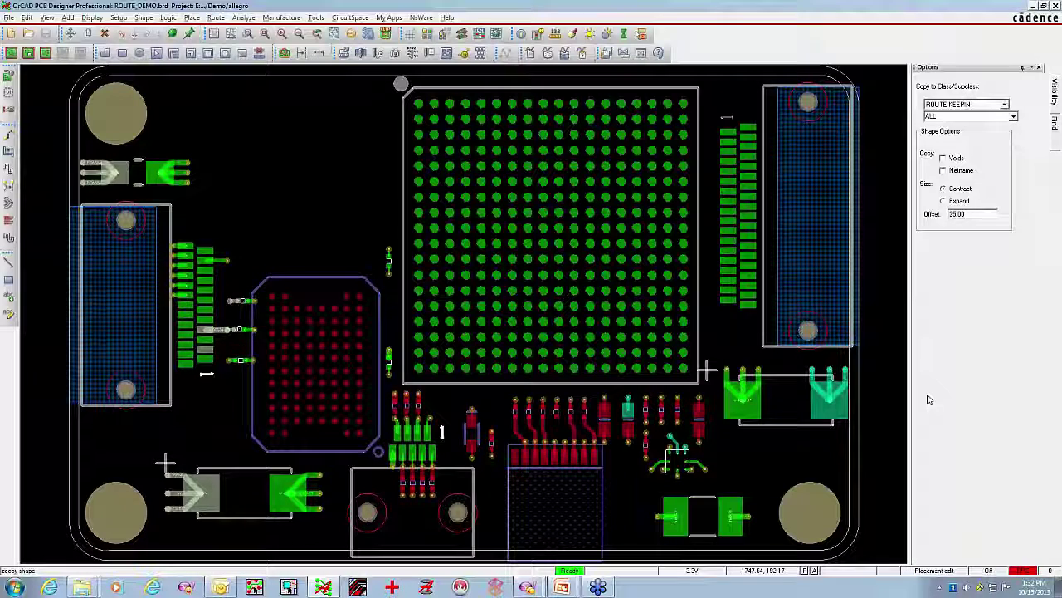
right_click(888, 336)
click(890, 339)
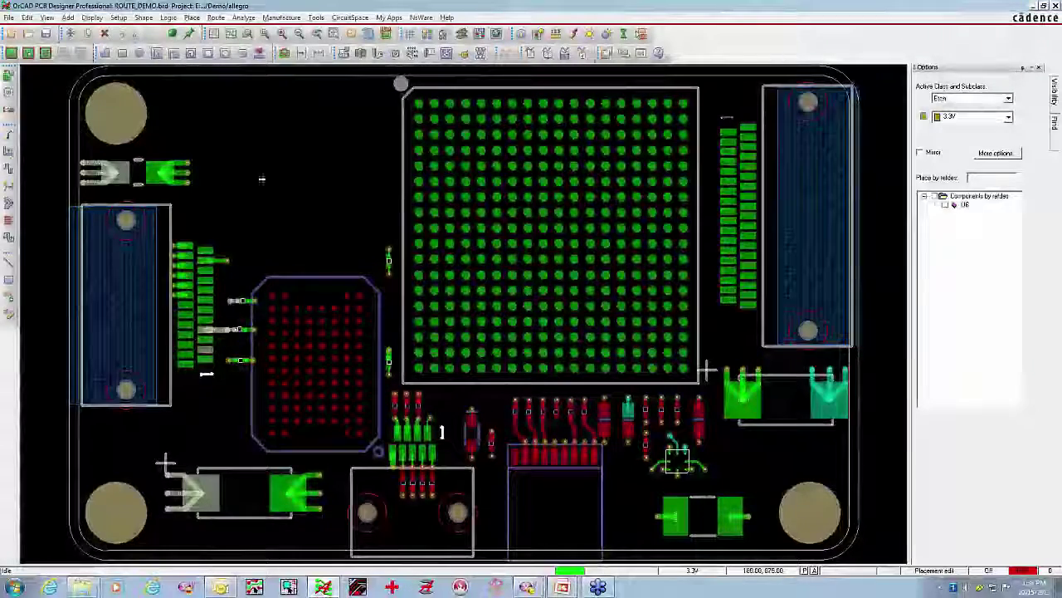
Create outward fanouts with via VIA18RD8 and a 10.00 line width on the unrouted pins of the connector at the board's left edge.
click(8, 221)
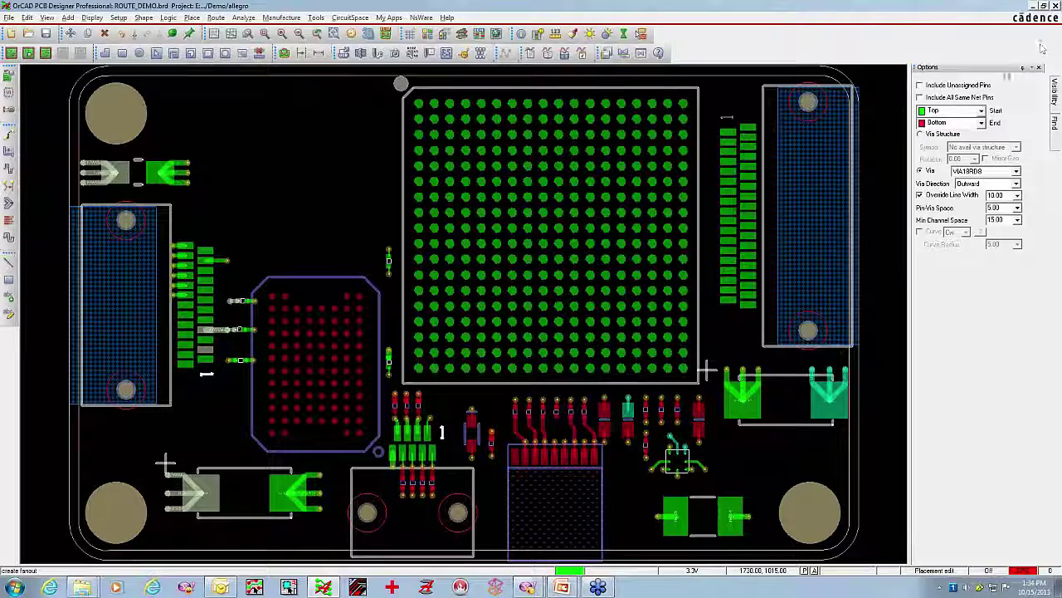
click(1016, 172)
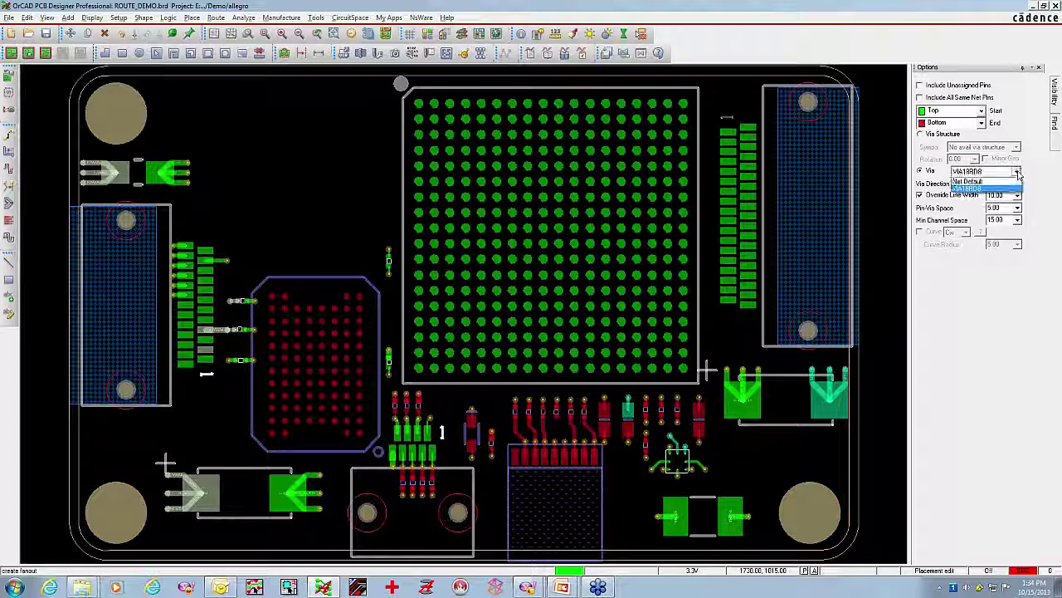
click(977, 189)
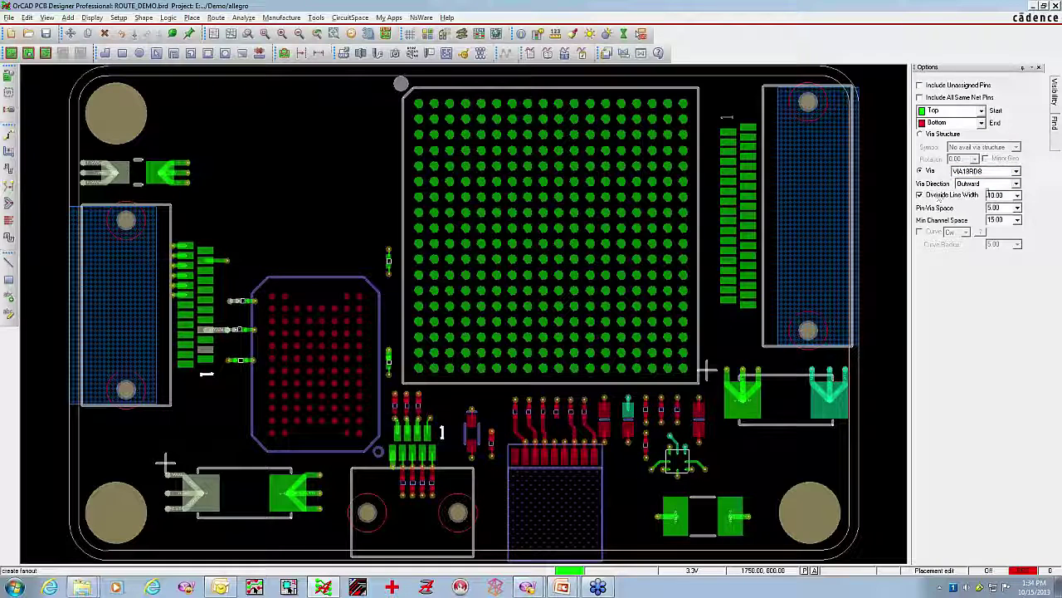
drag(1005, 194, 973, 203)
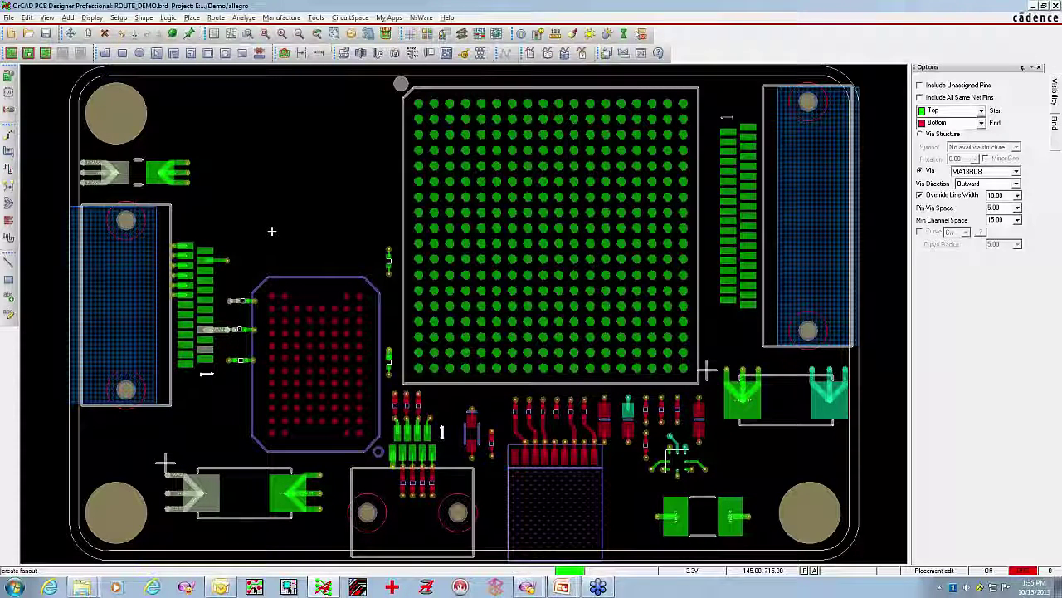
middle_click(337, 423)
click(218, 211)
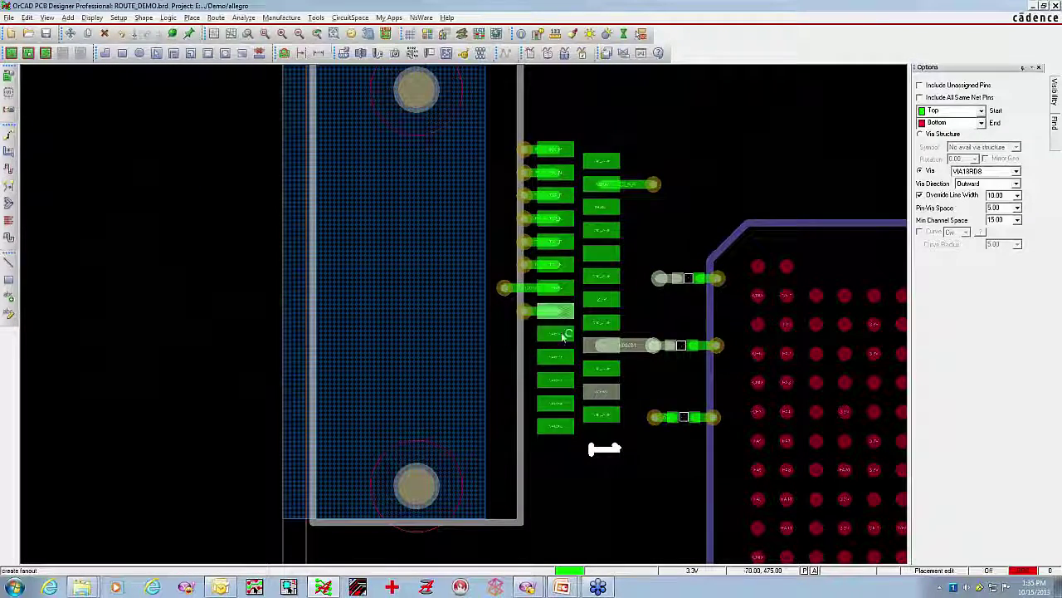
click(562, 334)
click(559, 381)
click(557, 426)
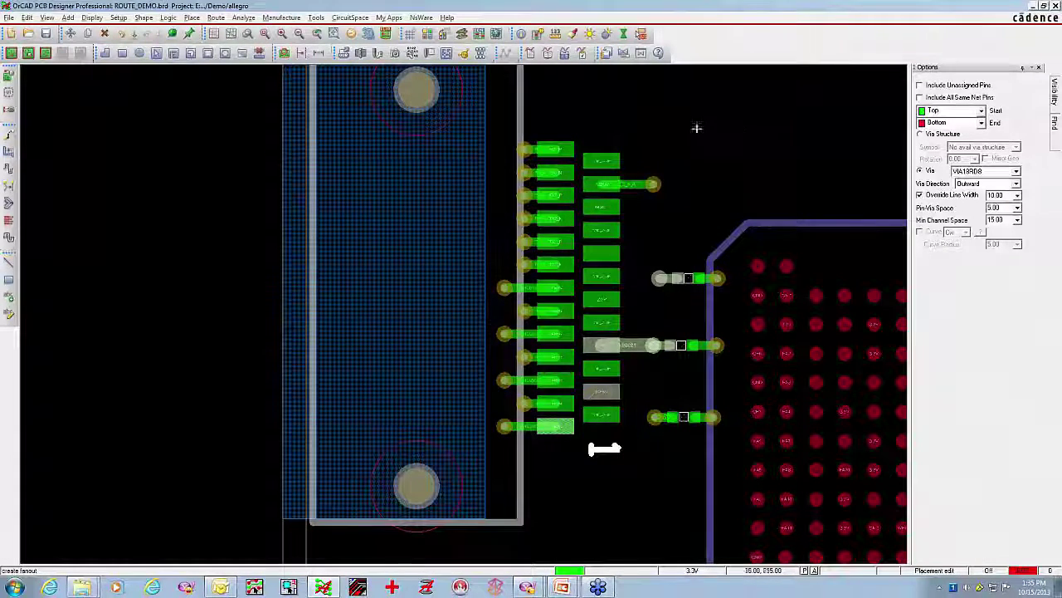
drag(595, 121, 636, 489)
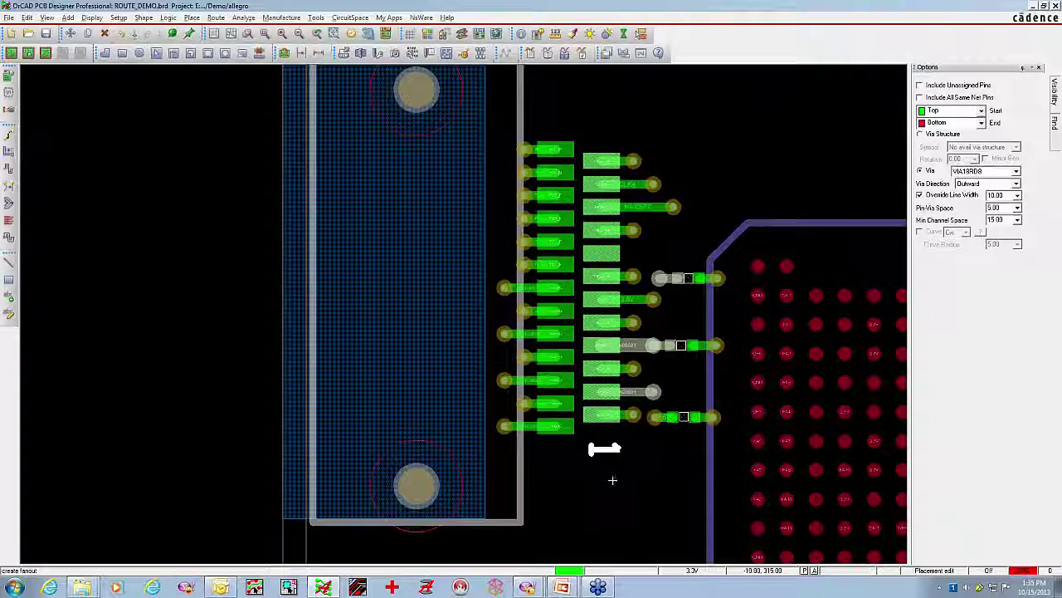
Include symbols in the selection filter and fan out the whole connector at the board's right edge.
scroll(613, 479, down, 2)
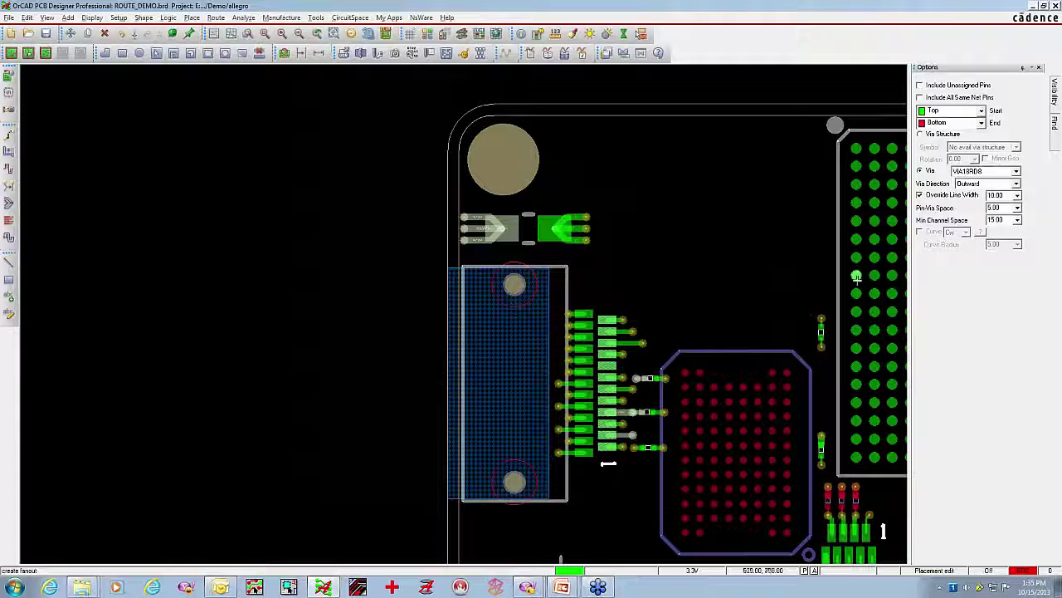
click(1053, 129)
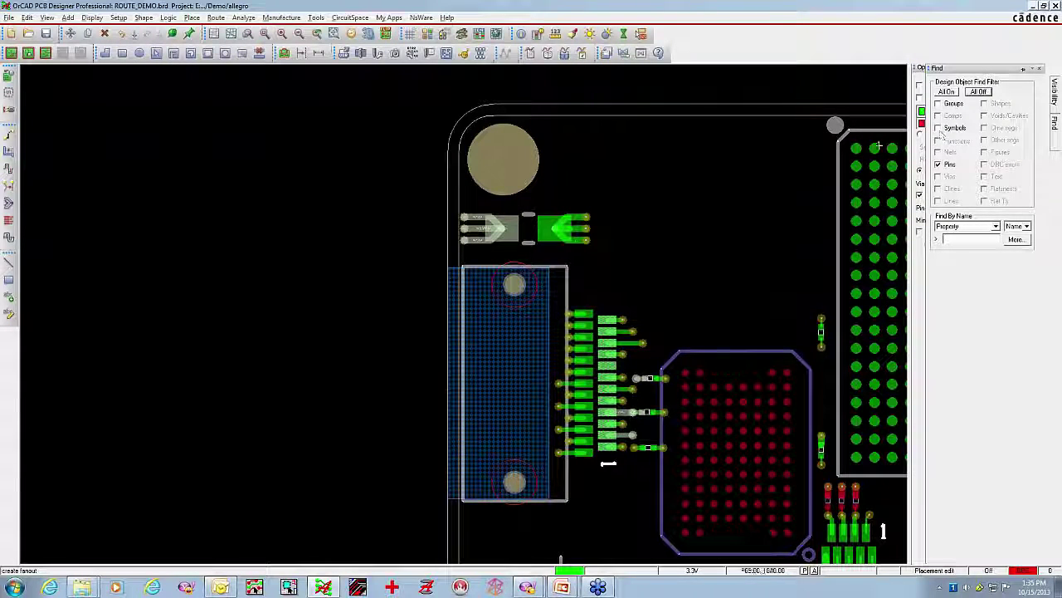
scroll(712, 223, down, 2)
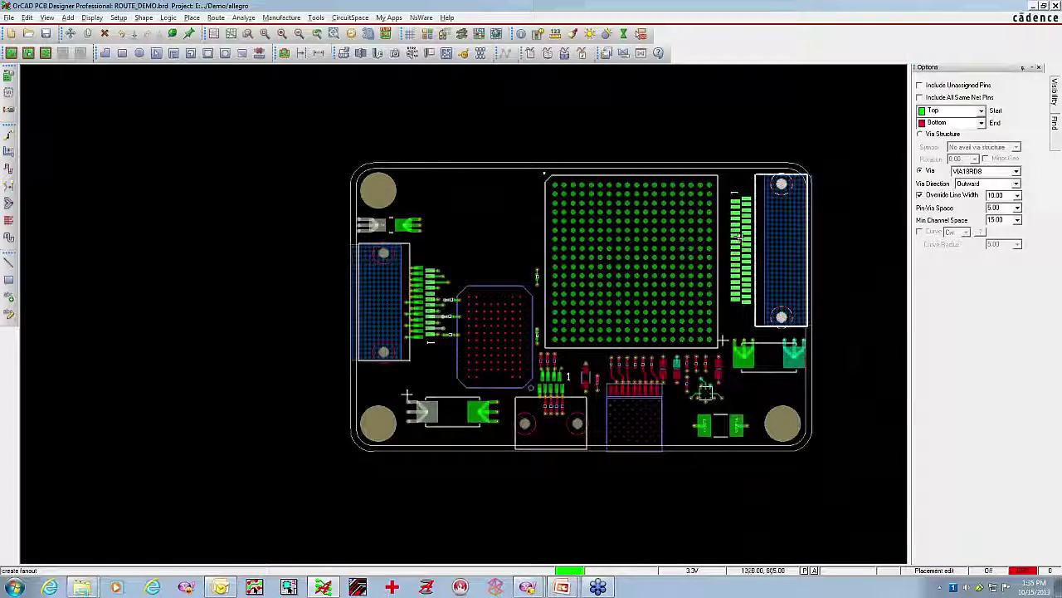
click(739, 237)
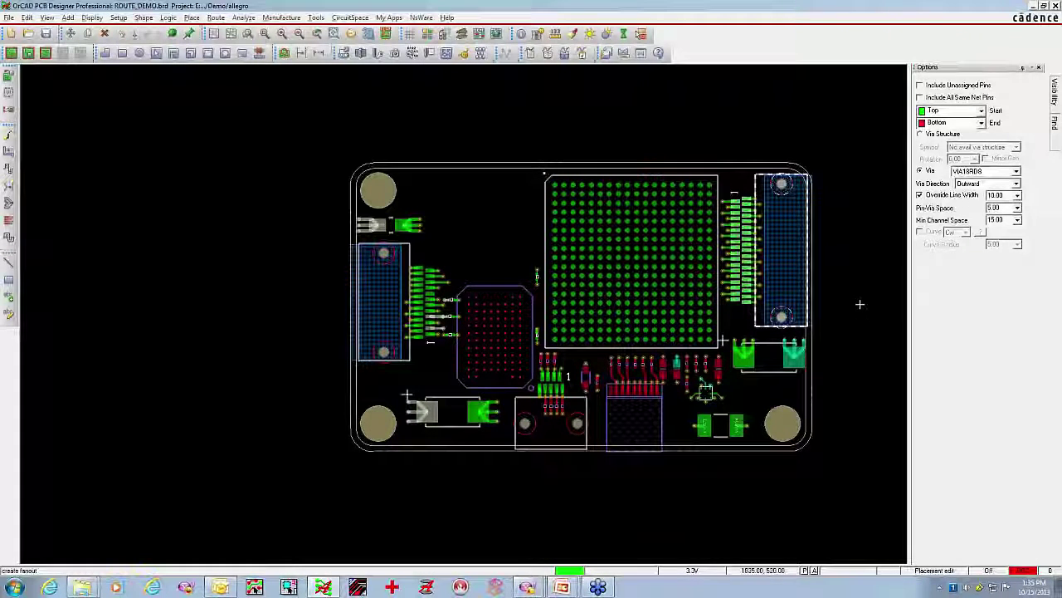
Fan out BGA U1 in BGA Quadrant Style with Centered pin-via space and no line width override.
click(920, 195)
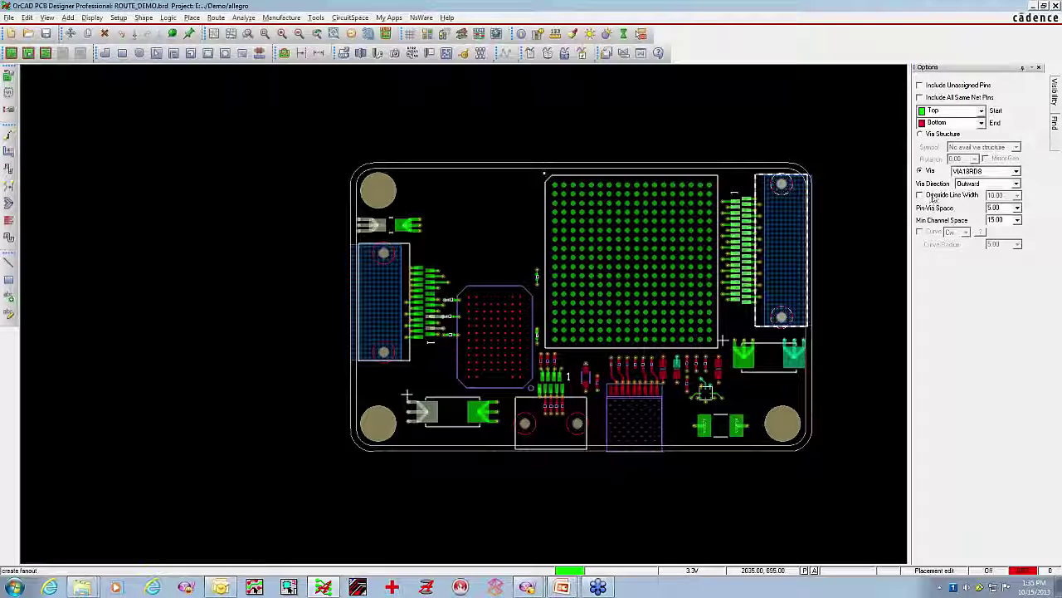
click(1016, 184)
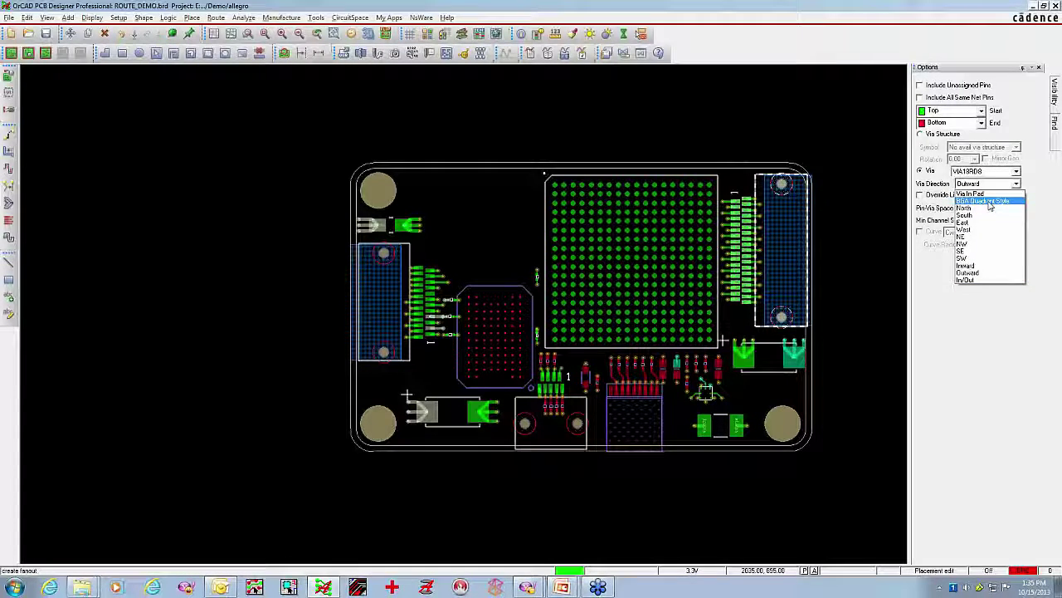
click(988, 202)
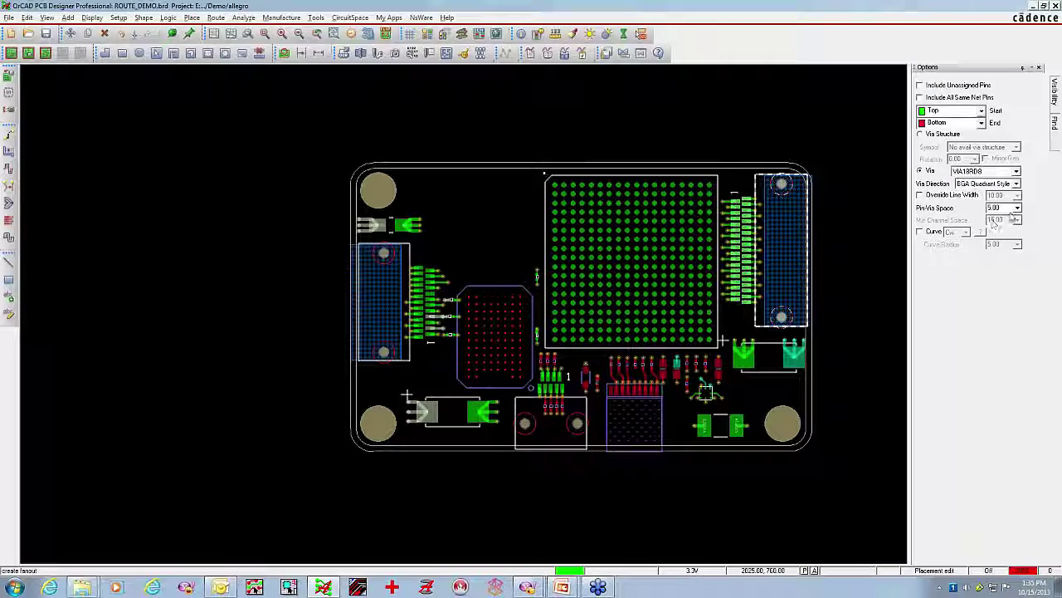
click(1017, 207)
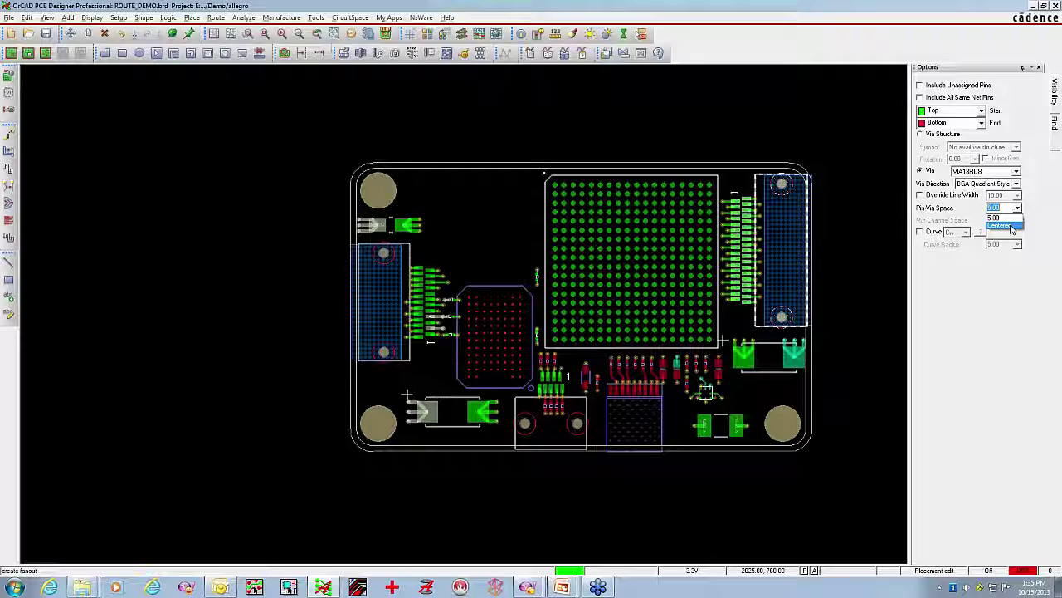
click(1007, 226)
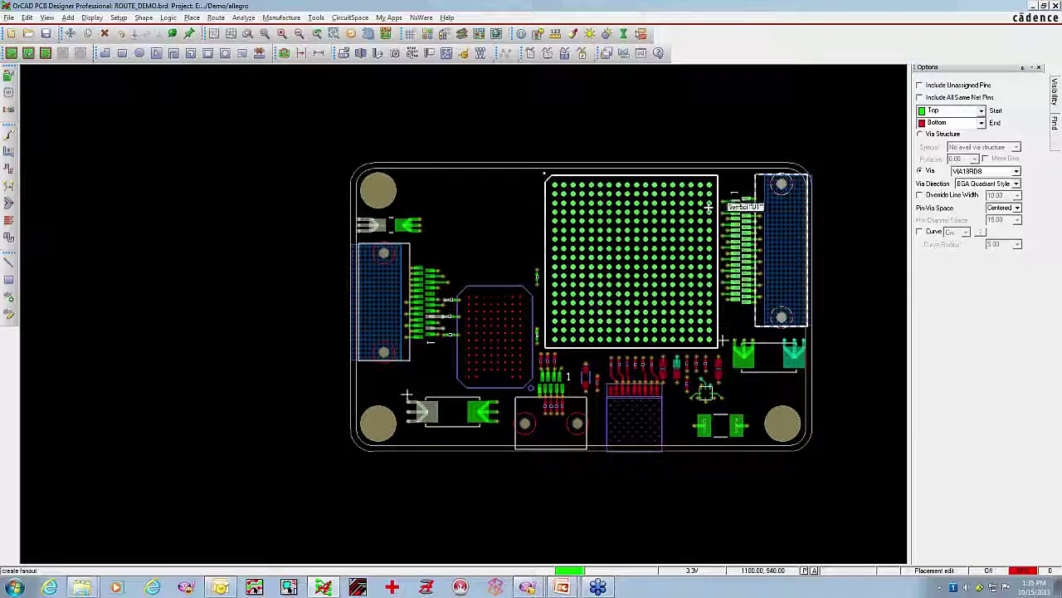
click(711, 210)
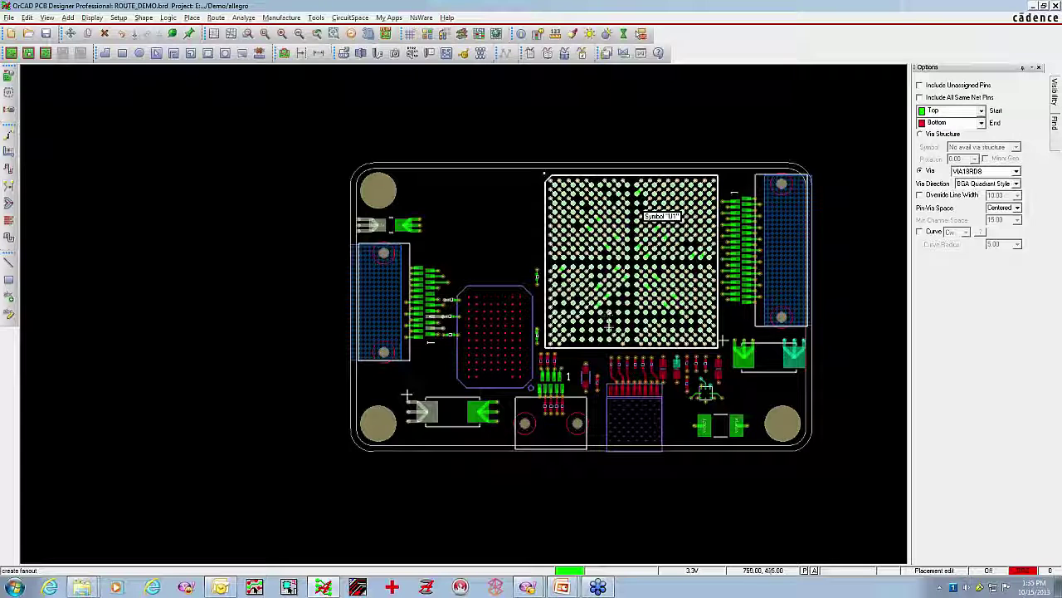
Try fanning out BGA U1 with unassigned pins included, turn that option off and cancel the pending fanouts.
click(618, 300)
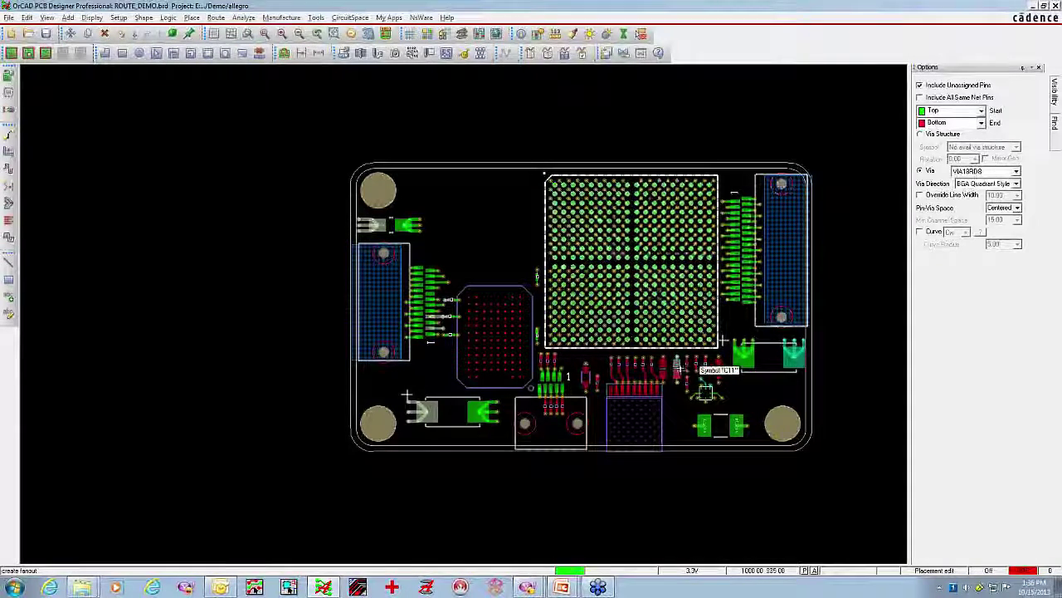
click(921, 86)
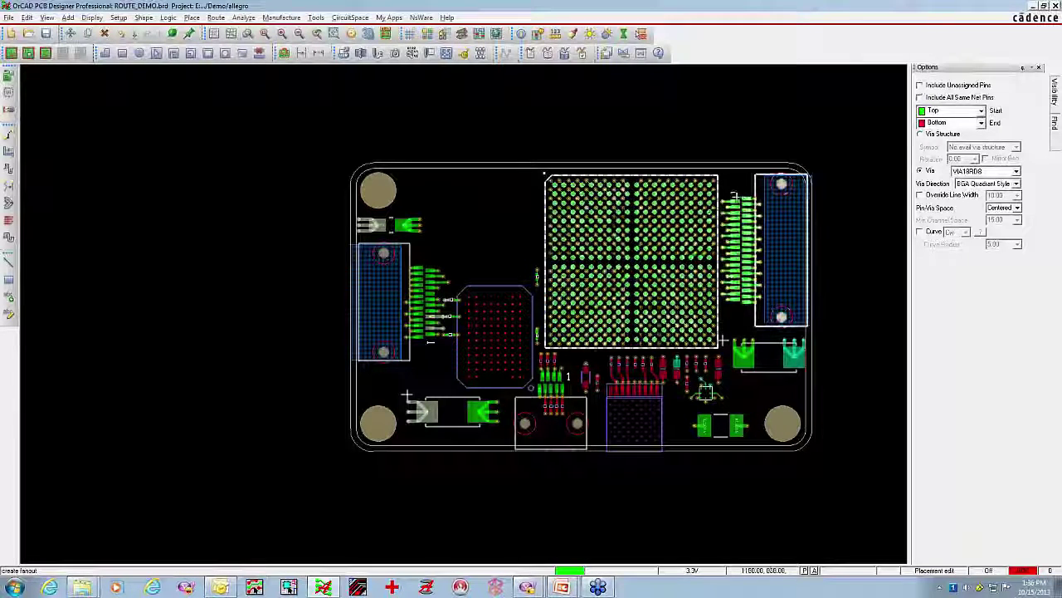
right_click(690, 192)
click(715, 218)
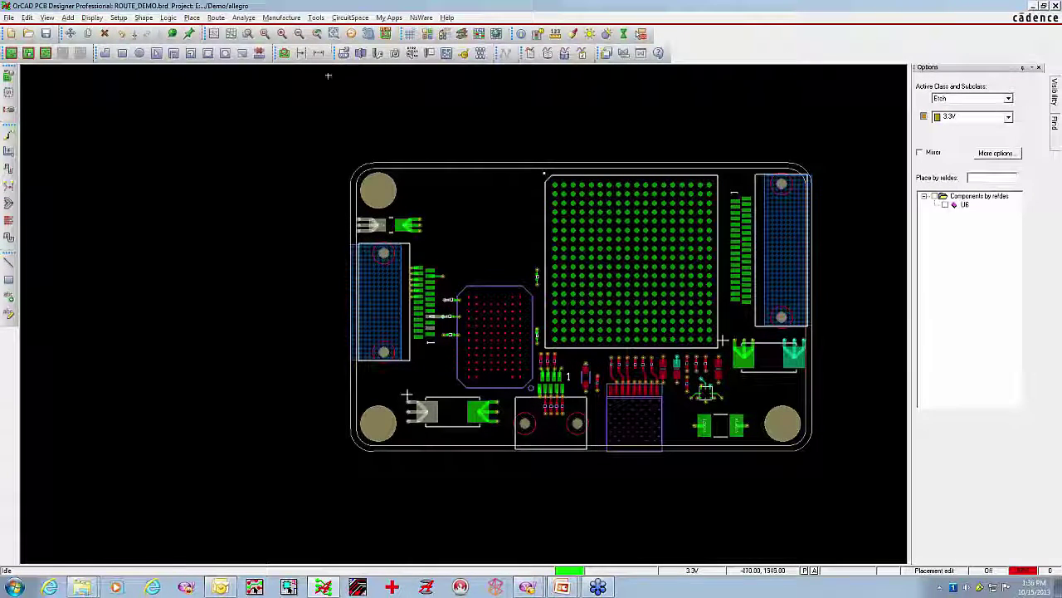
click(12, 226)
middle_click(497, 358)
middle_click(397, 250)
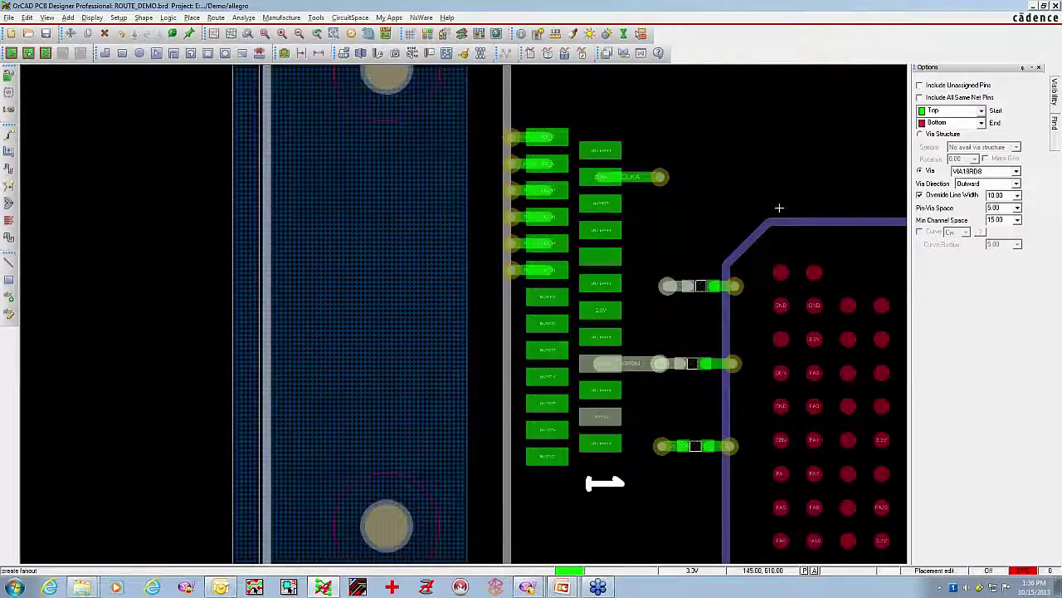
scroll(779, 208, down, 1)
middle_drag(778, 208, 176, 234)
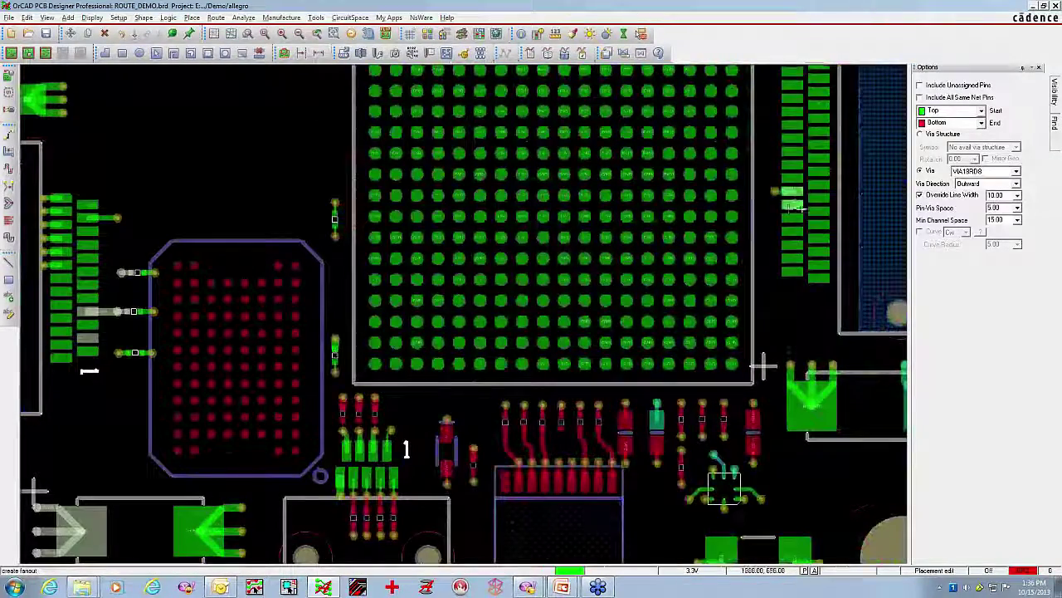
right_click(786, 209)
click(805, 228)
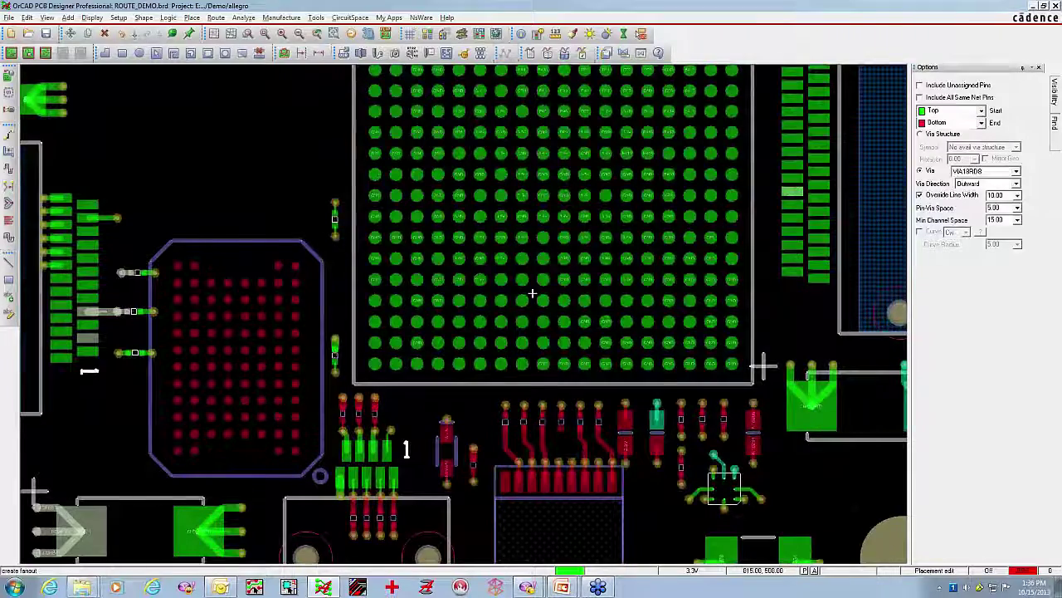
middle_drag(127, 296, 534, 287)
right_click(571, 189)
click(604, 219)
Create outward fanouts on the remaining outer-column pins and all inner-column pins of the connector at the board's left edge.
click(12, 233)
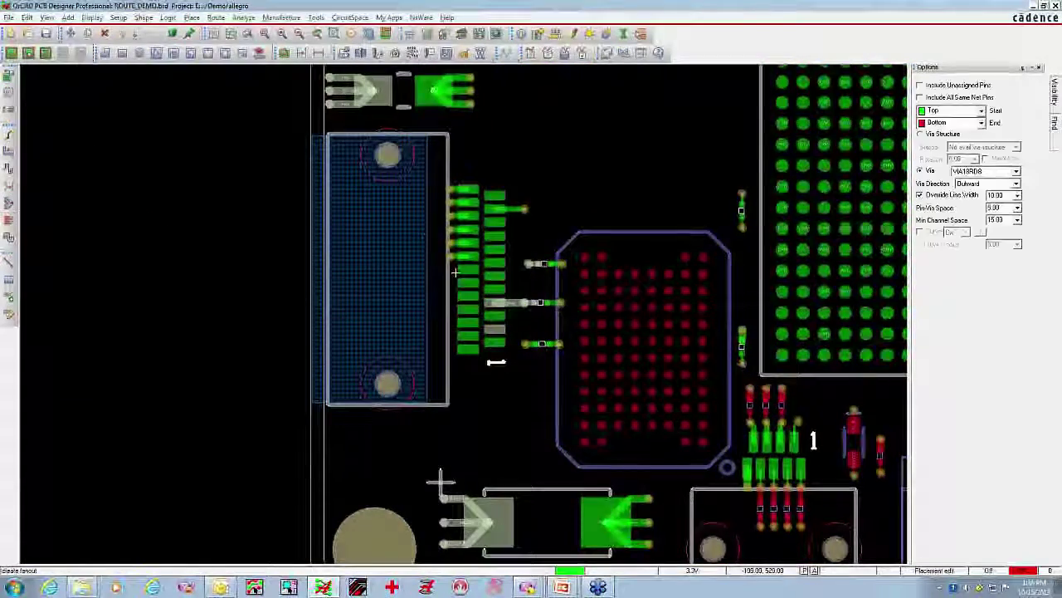
click(468, 296)
click(468, 310)
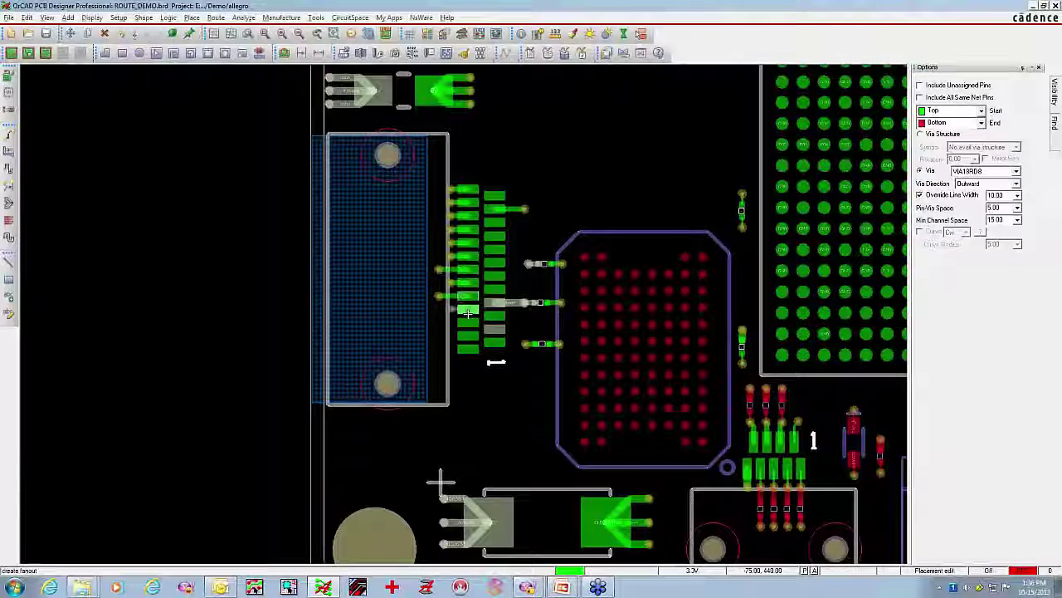
click(468, 324)
click(468, 336)
click(468, 350)
drag(488, 166, 517, 356)
Enable symbol selection and create outward fanouts for the whole connector at the board's right edge.
mouse_move(593, 195)
middle_down()
mouse_move(604, 194)
mouse_move(581, 187)
middle_up()
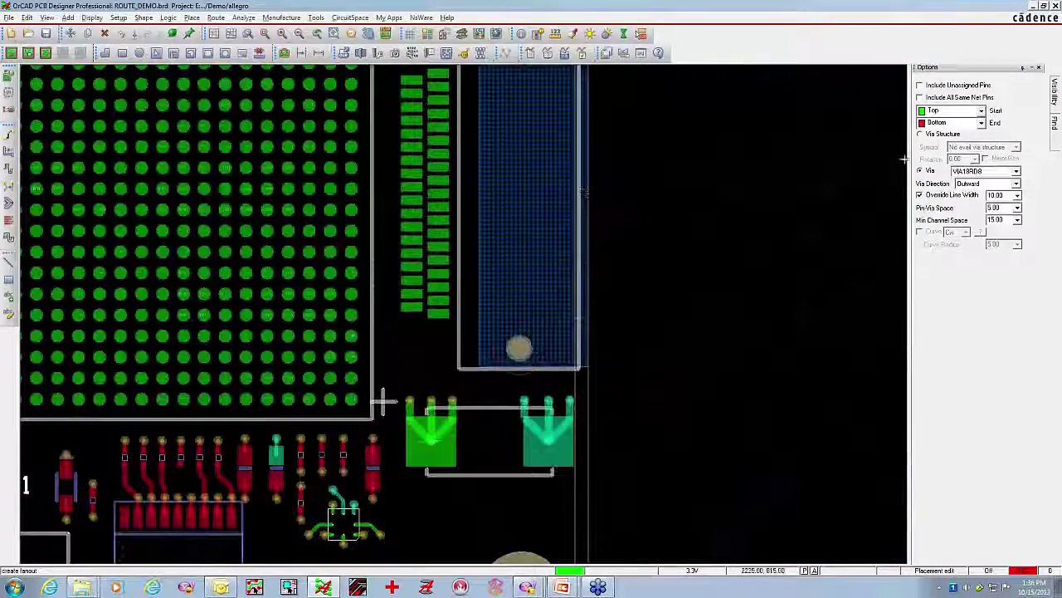
click(1052, 123)
click(938, 128)
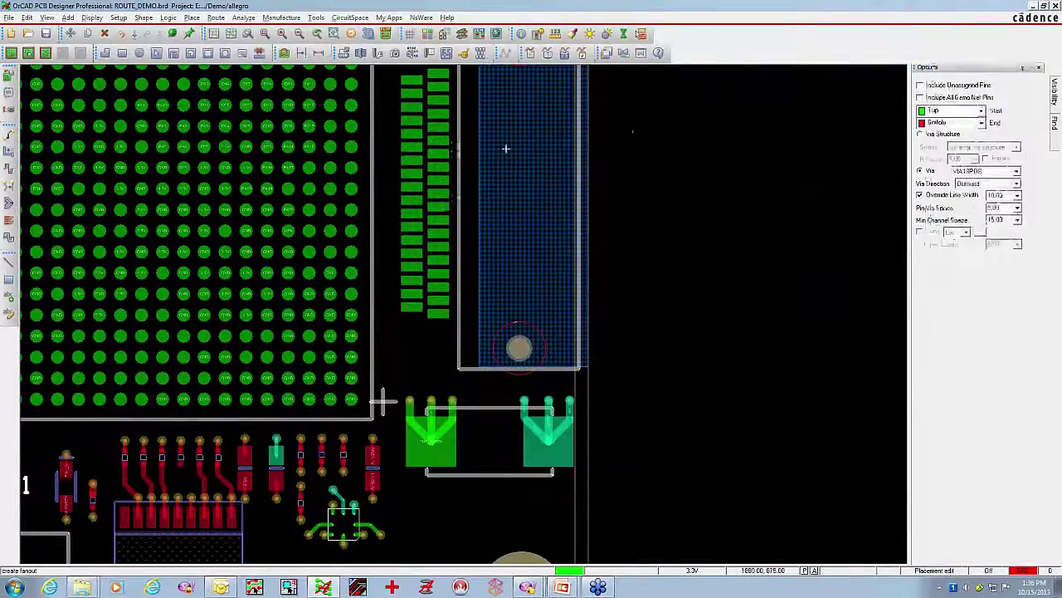
click(436, 232)
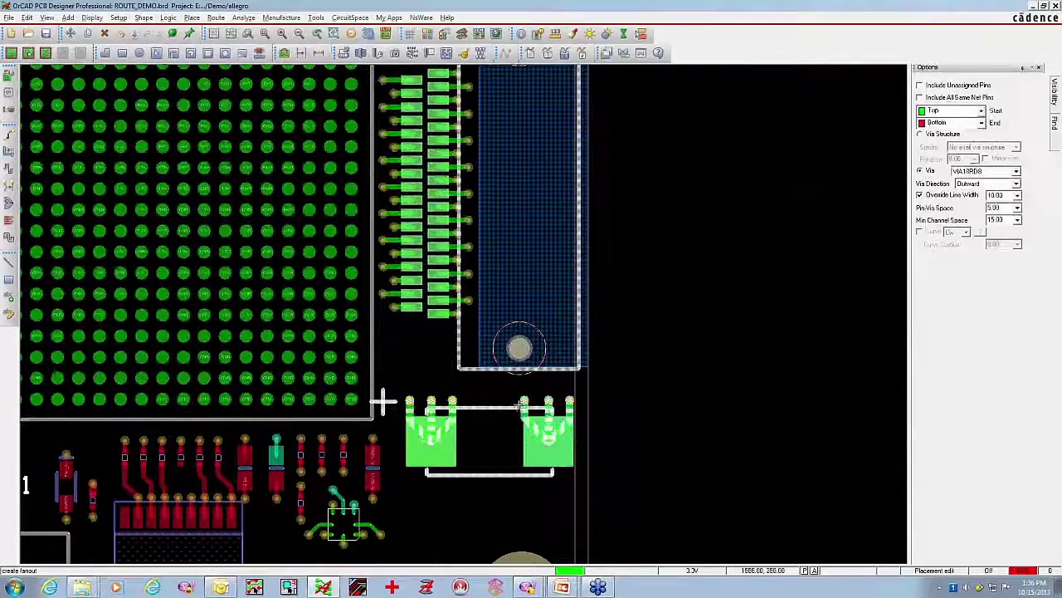
Fan out the large BGA in BGA Quadrant Style with Centered pin-via space and the line width override off.
click(920, 194)
click(1018, 208)
click(1002, 231)
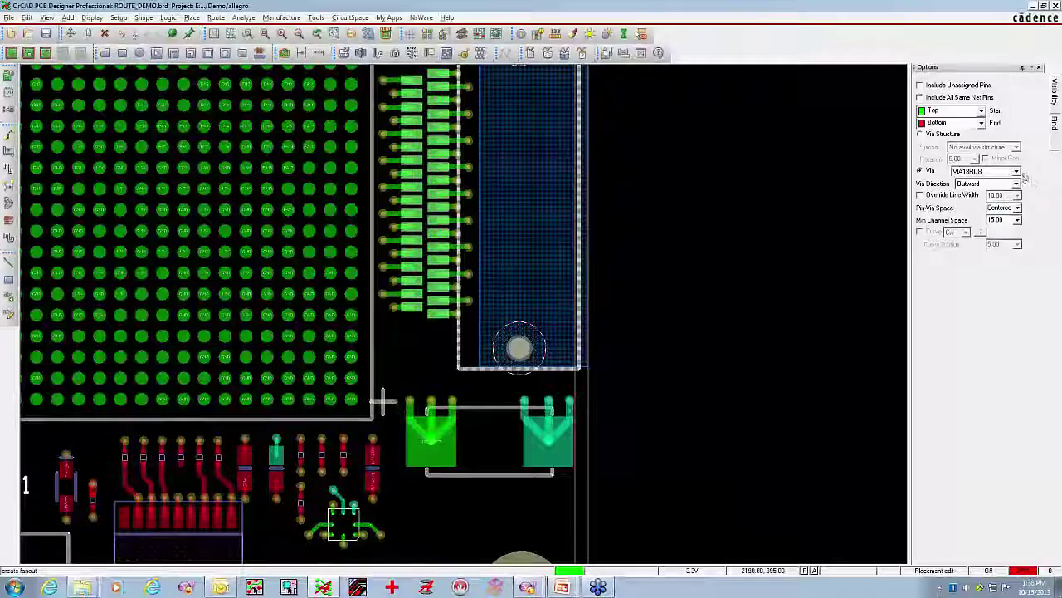
click(1017, 182)
click(1019, 217)
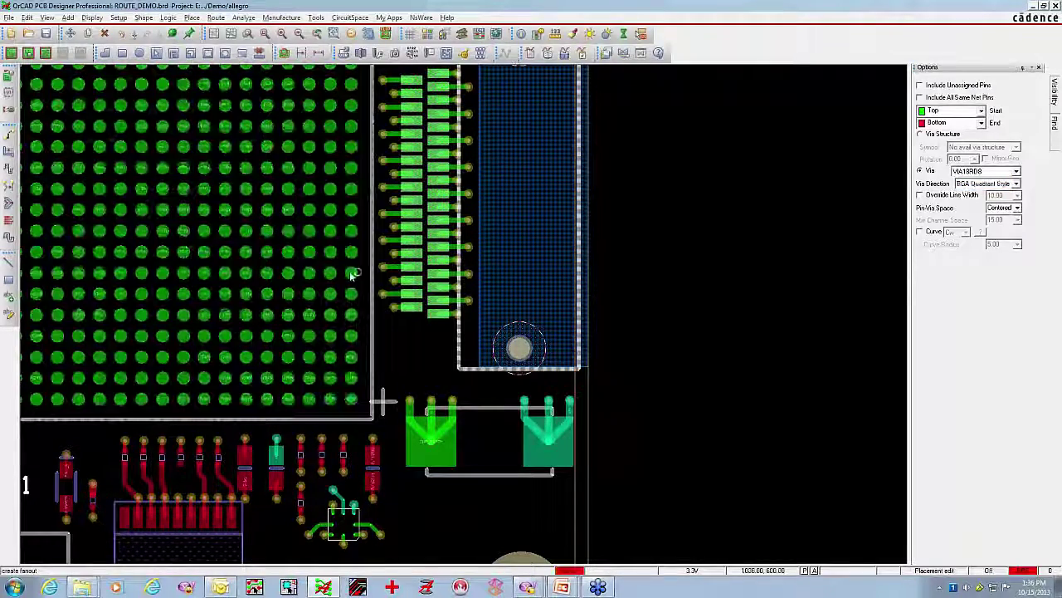
click(314, 254)
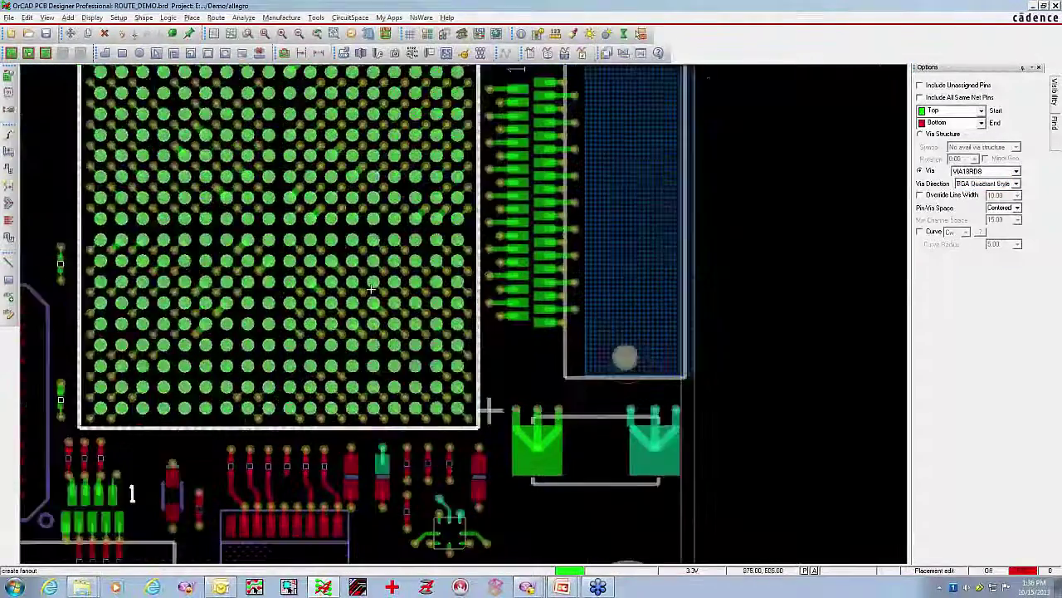
Fan out the smaller bottom-side BGA in BGA Quadrant Style with via VIA18RD8 and Centered pin-via space.
middle_drag(371, 289, 690, 307)
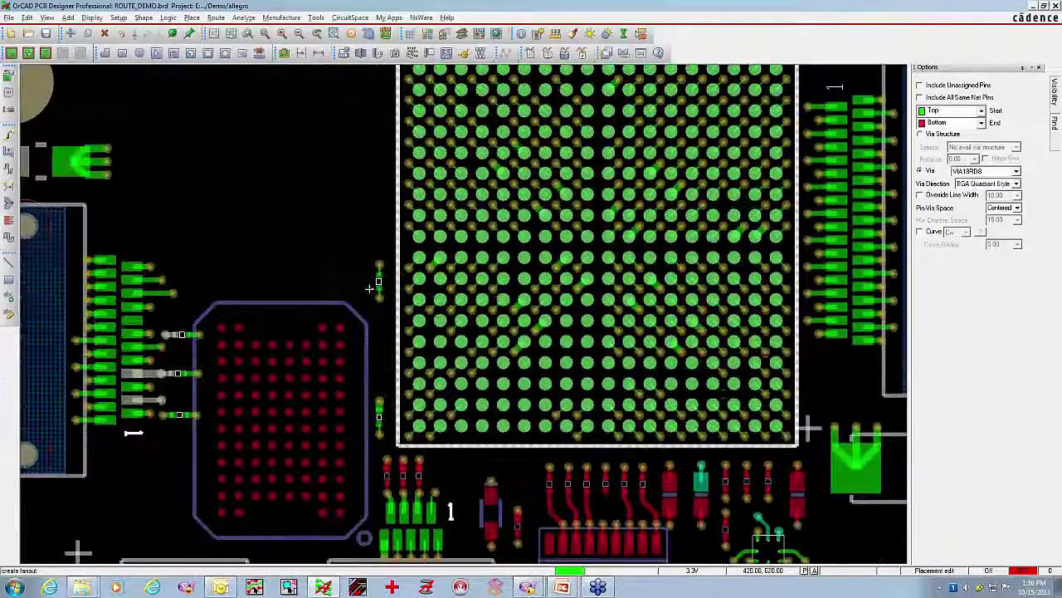
click(340, 361)
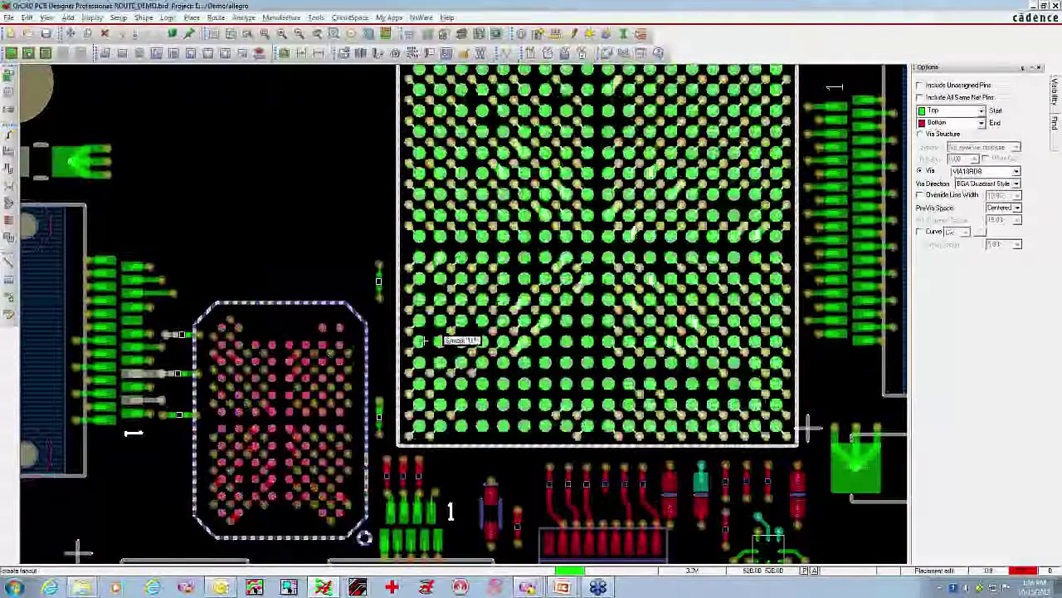
click(421, 340)
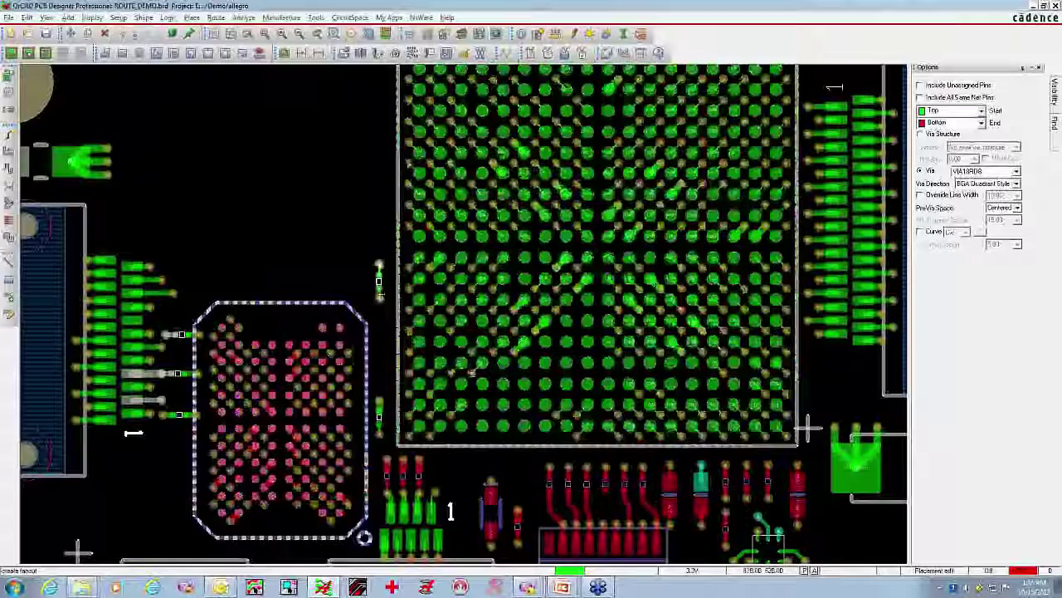
right_click(312, 220)
click(322, 227)
Place component U6 in the open area above the smaller BGA, beside the large BGA.
mouse_move(314, 212)
middle_down()
mouse_move(294, 202)
mouse_move(314, 212)
middle_up()
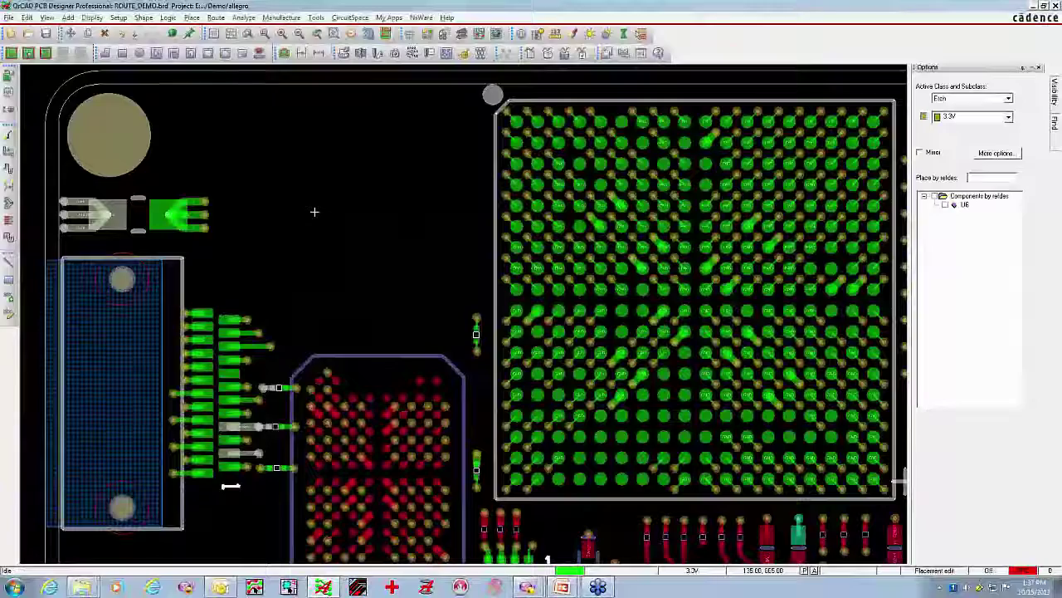
click(945, 205)
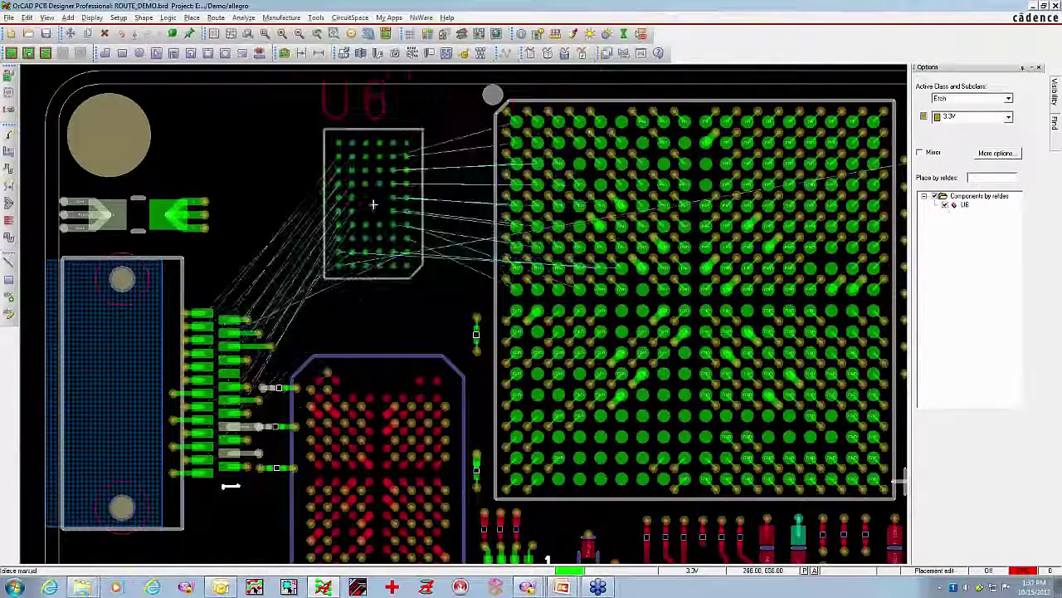
click(391, 208)
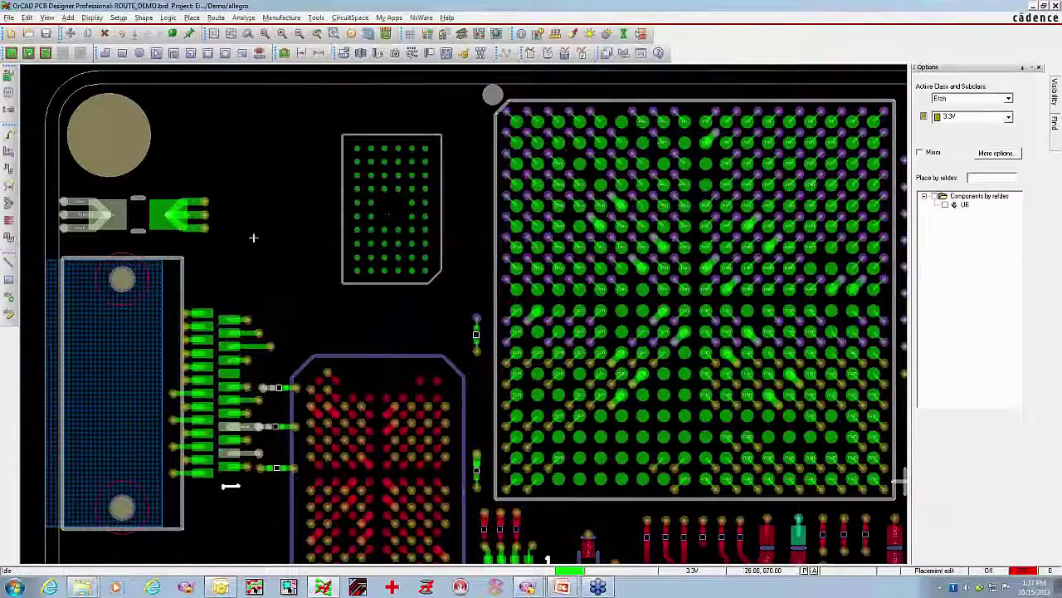
Try fanning out U6 in BGA Quadrant Style with via VIA18RD8, inspect the resulting vias up close and cancel the fanout.
click(8, 221)
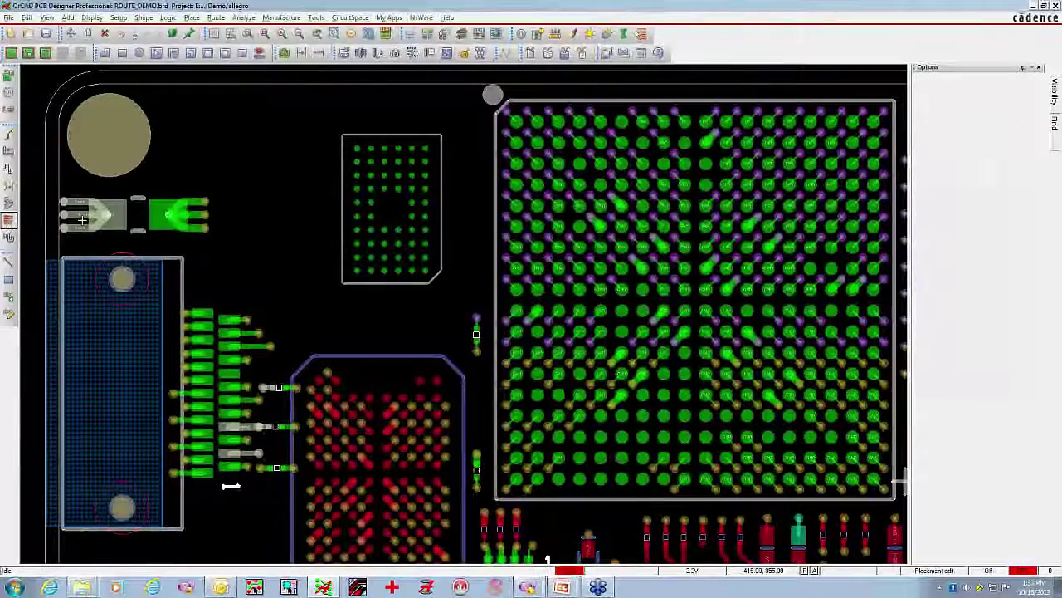
click(423, 190)
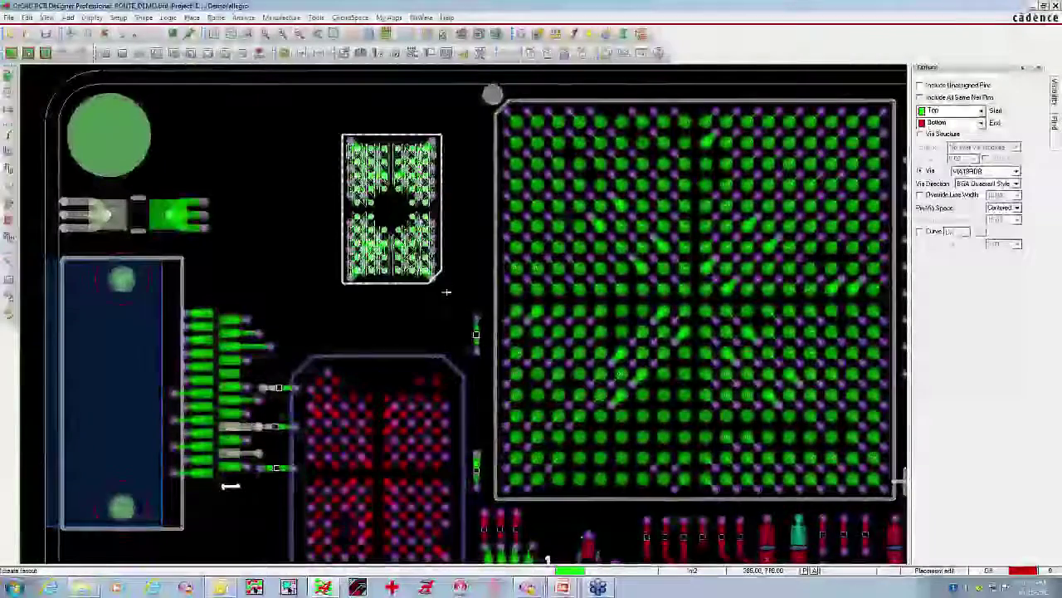
middle_click(446, 285)
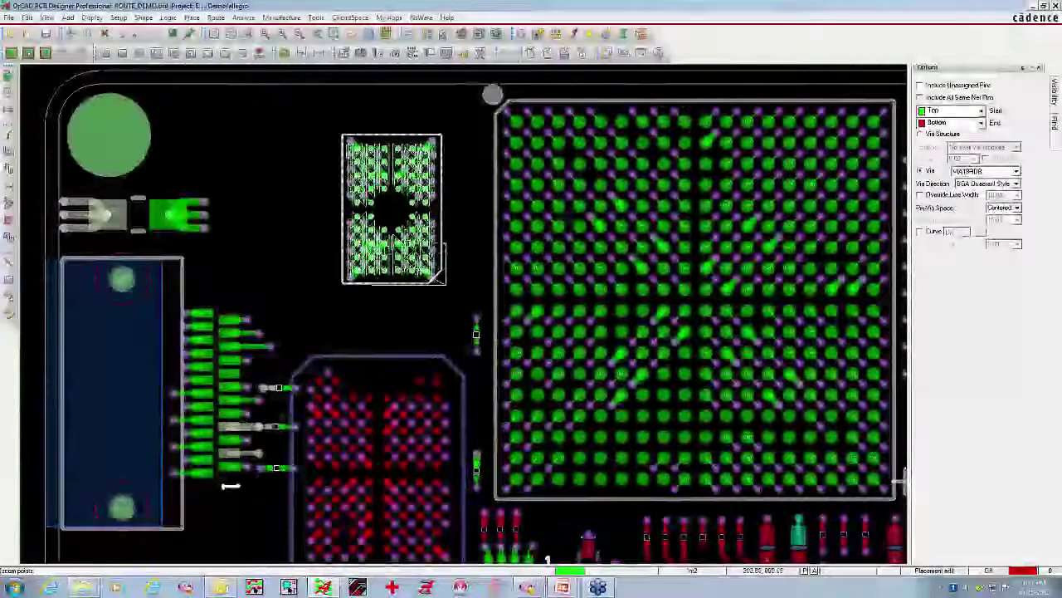
click(307, 208)
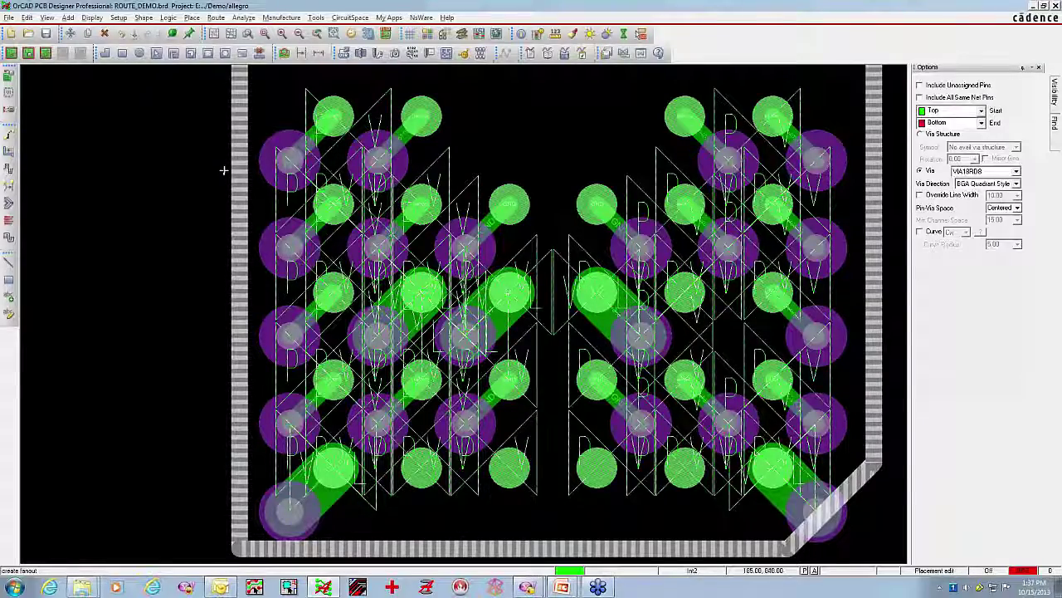
scroll(223, 170, down, 5)
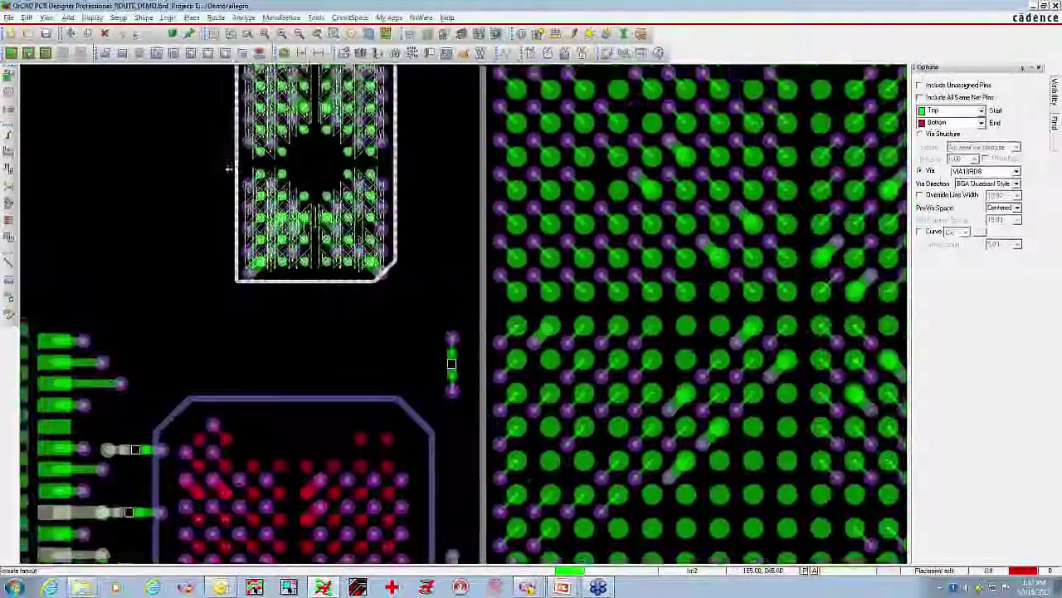
scroll(223, 163, up, 1)
right_click(223, 164)
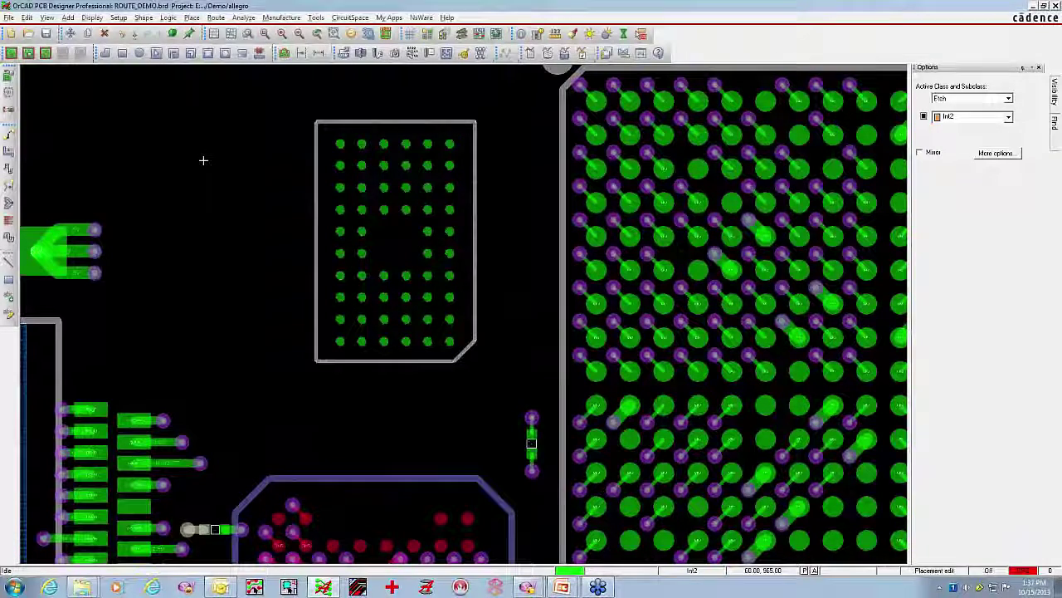
Delete the placed component U6 from the board.
click(105, 33)
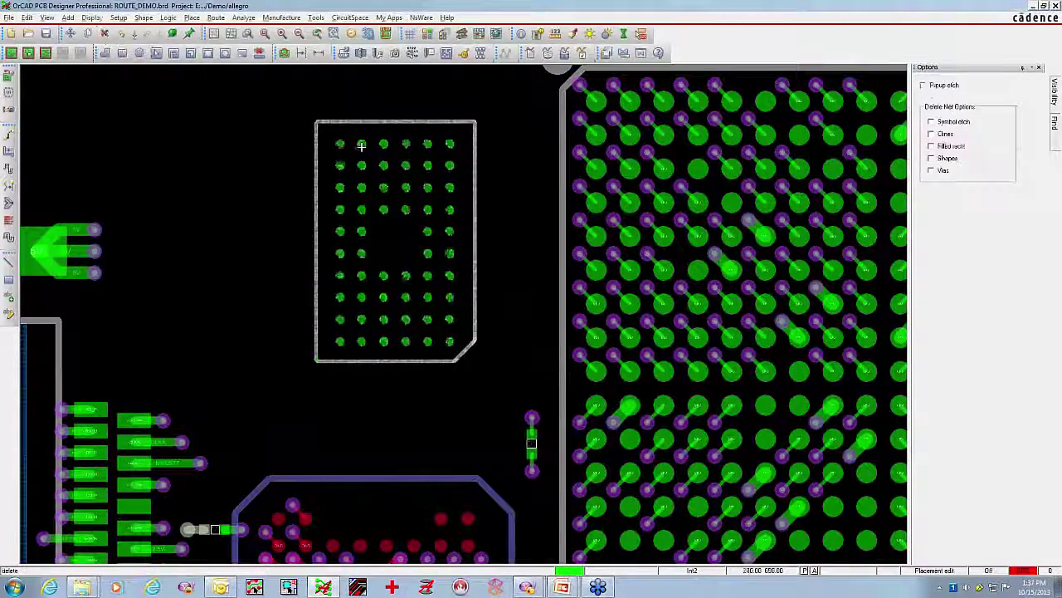
right_click(375, 153)
click(385, 155)
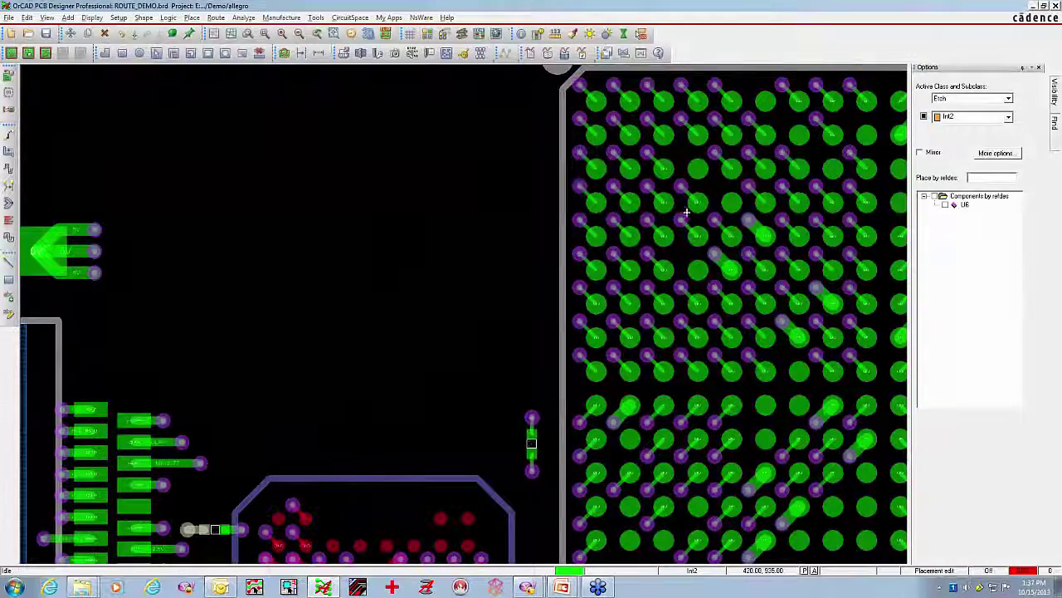
Place U6 with its replicated fanout and traces above the smaller BGA, turning on visibility of all conductor layers.
click(946, 205)
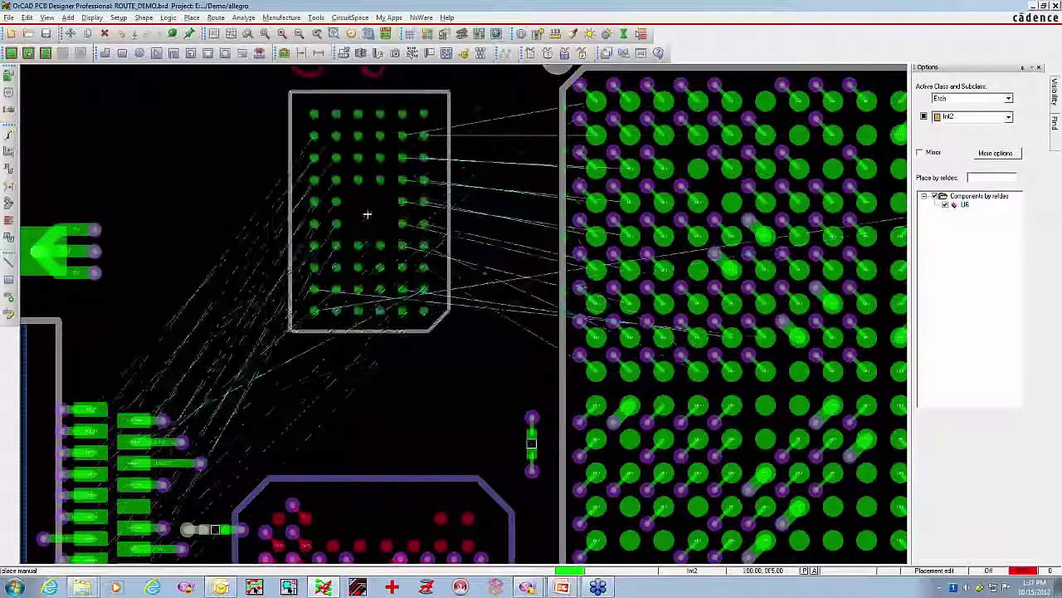
right_click(372, 236)
mouse_move(411, 292)
click(510, 293)
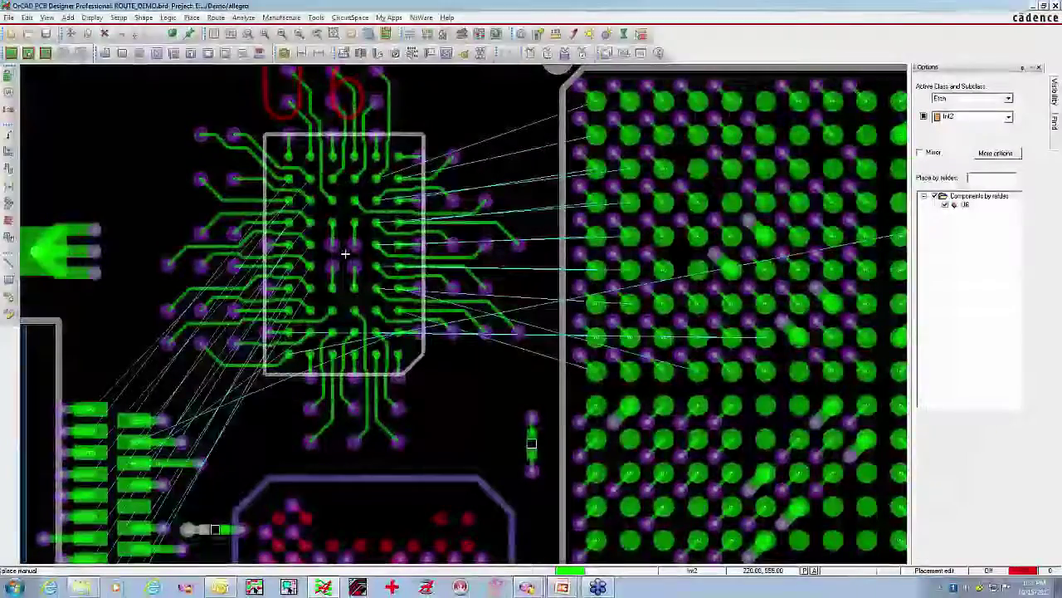
mouse_move(1053, 98)
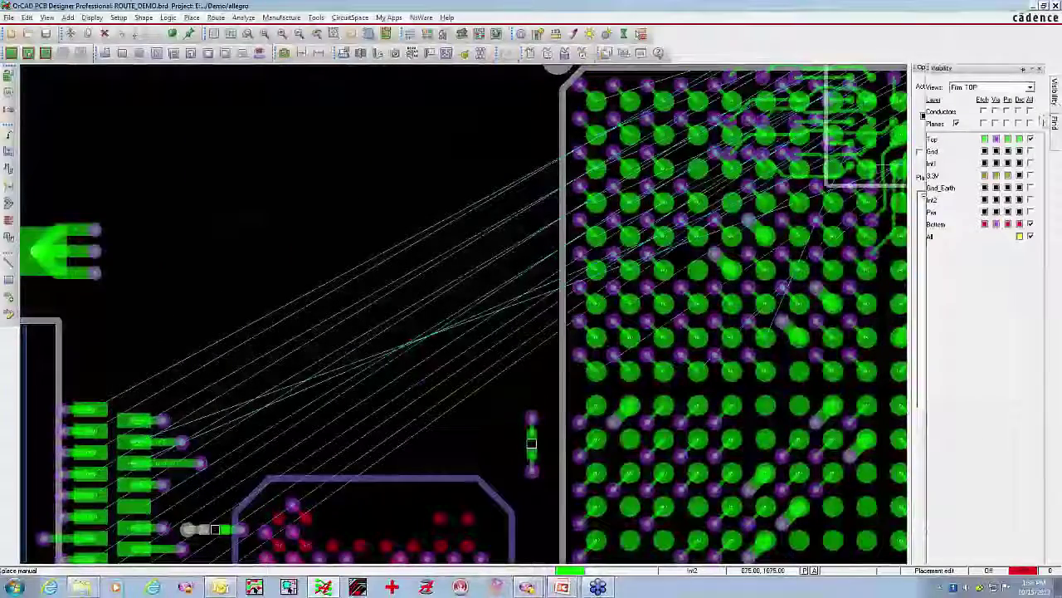
click(1031, 111)
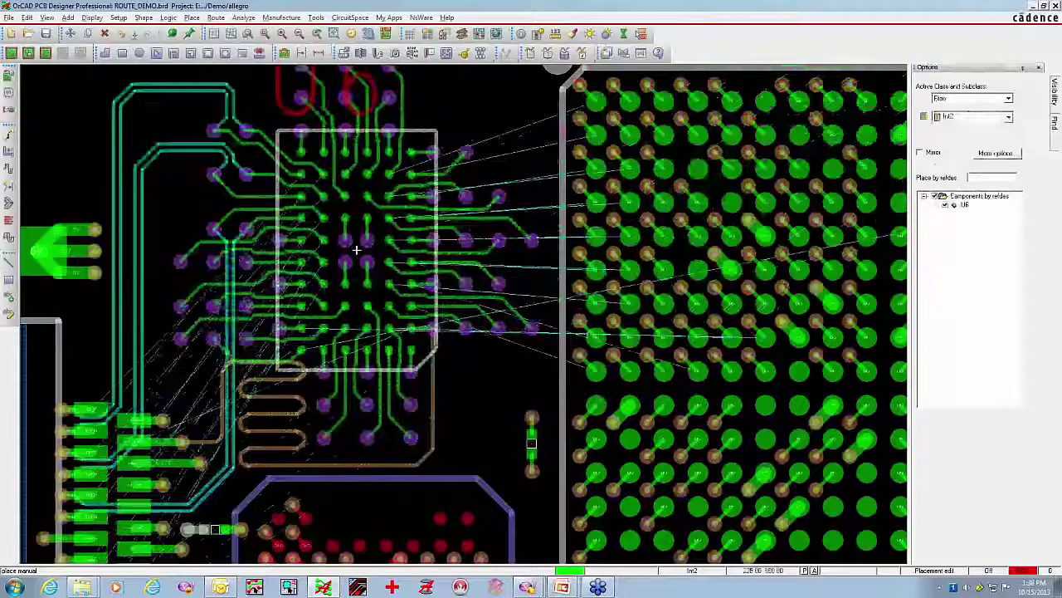
click(356, 249)
right_click(489, 108)
click(510, 112)
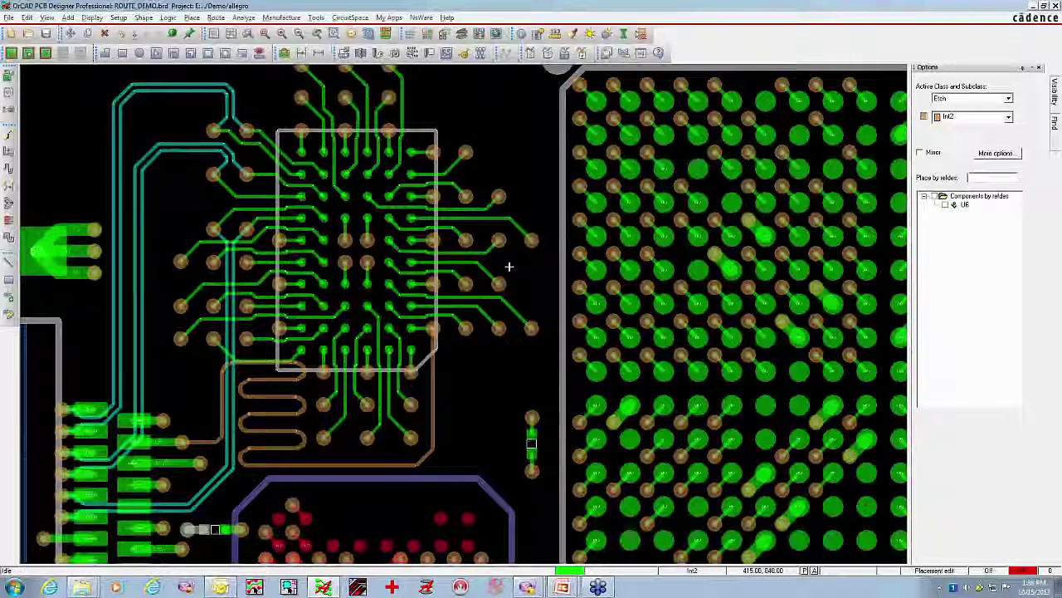
Create a split plane on the 3.3V layer with the Dynamic shape type.
click(260, 53)
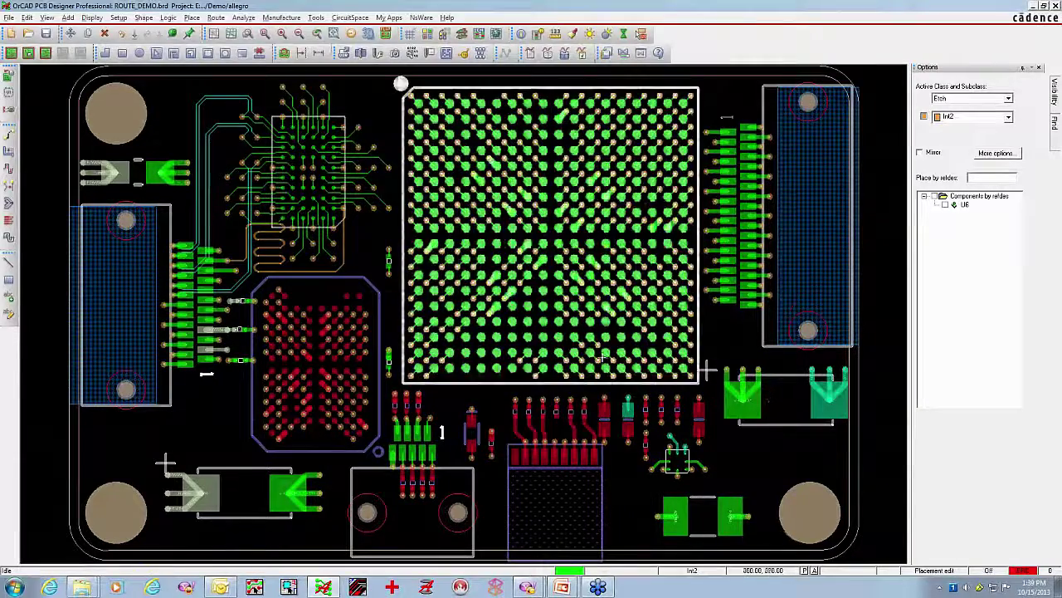
click(27, 18)
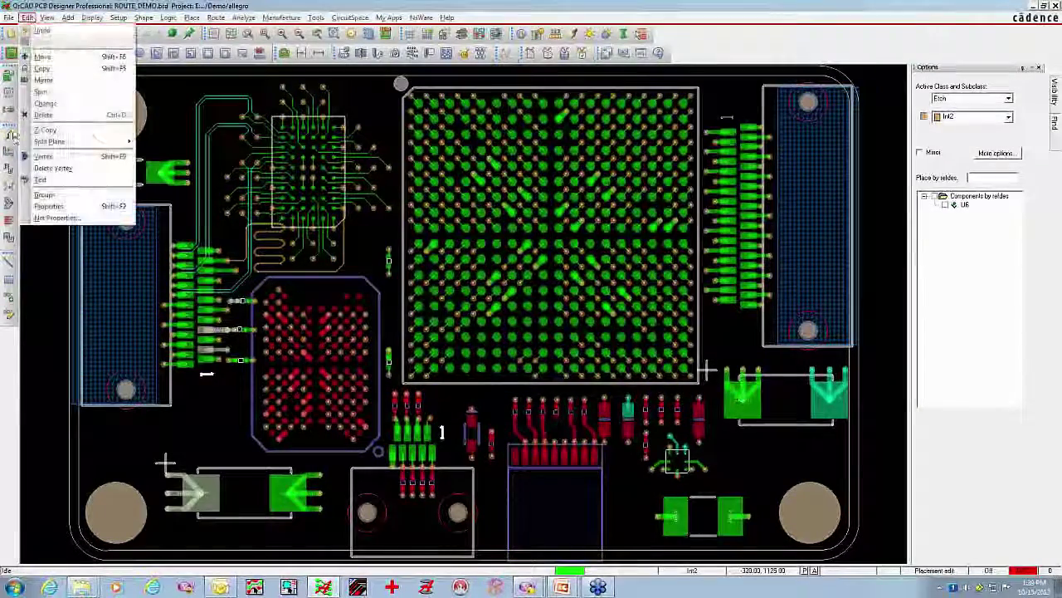
mouse_move(91, 142)
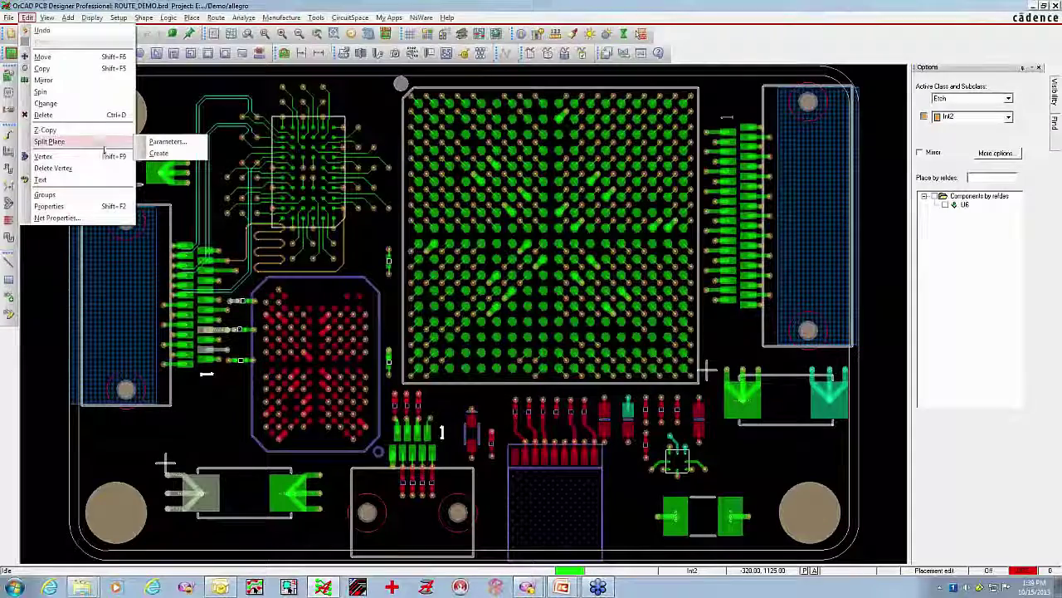
click(158, 153)
click(558, 281)
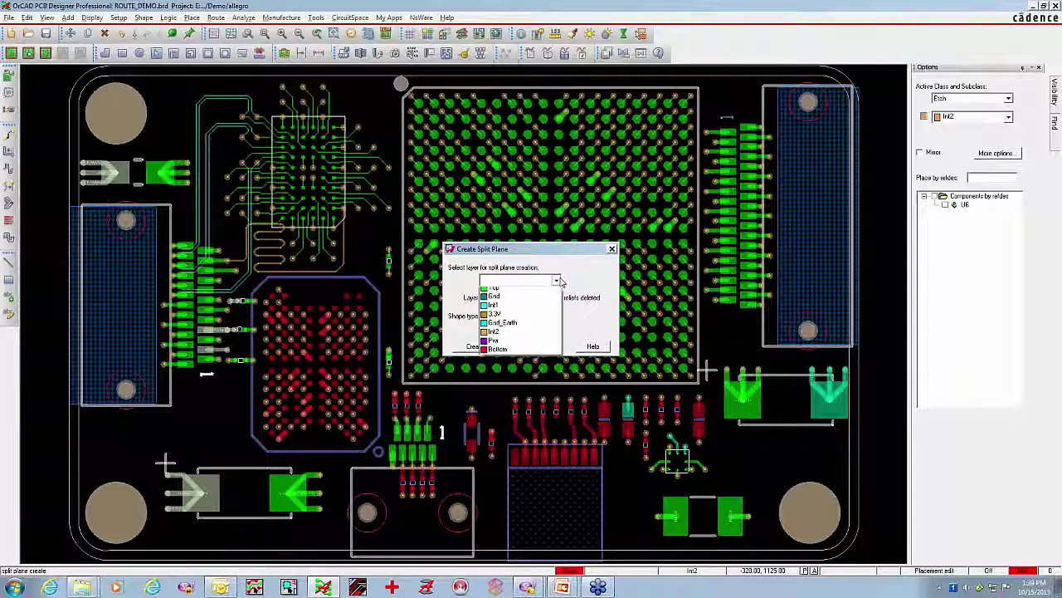
click(495, 318)
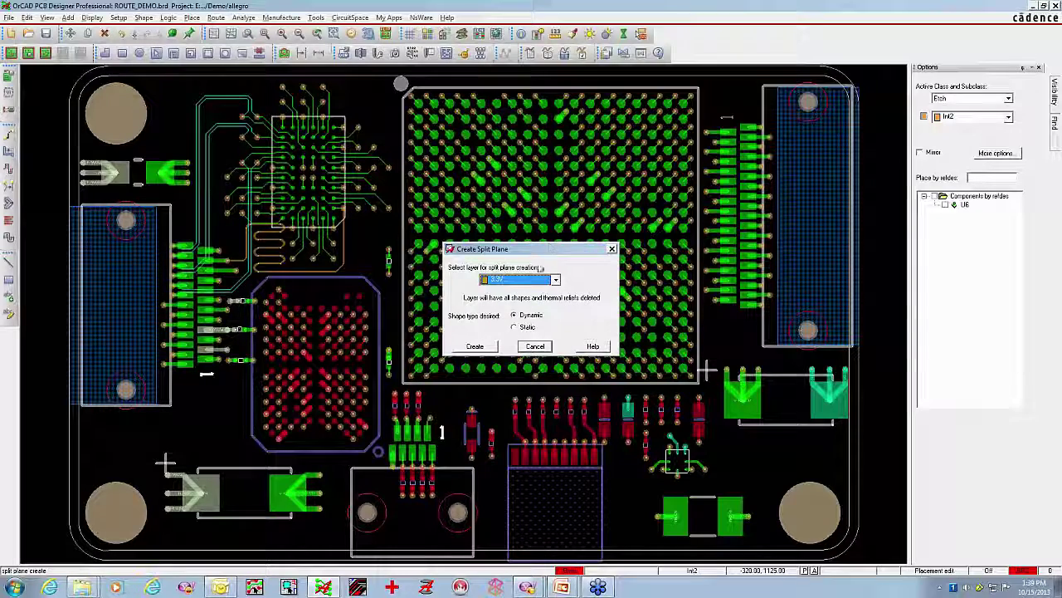
click(489, 347)
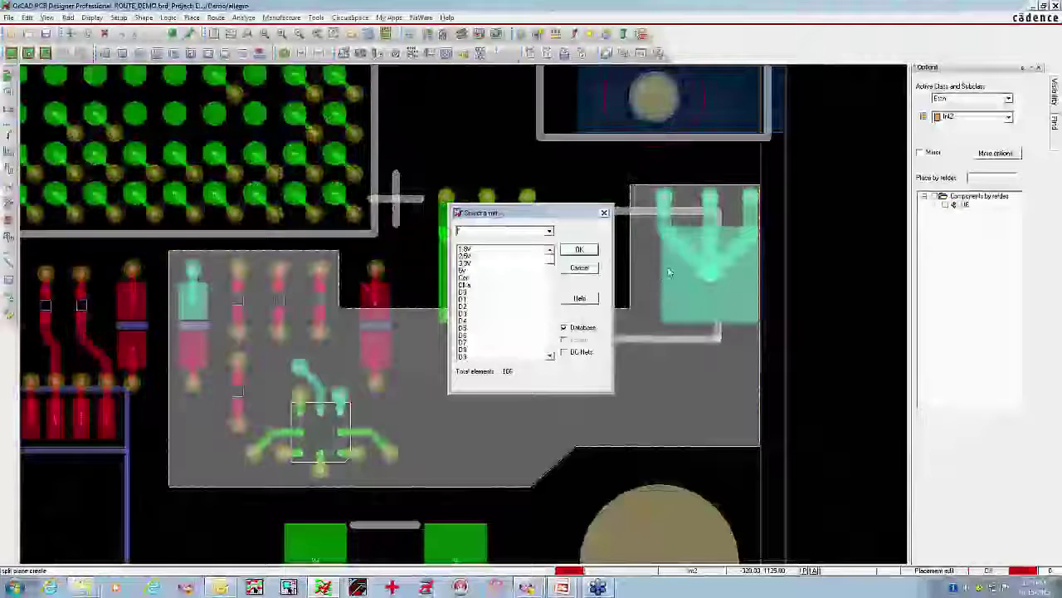
Assign net M9V to the split region in the board's lower-right corner and net 3.3V to the remaining plane area.
text(in2)
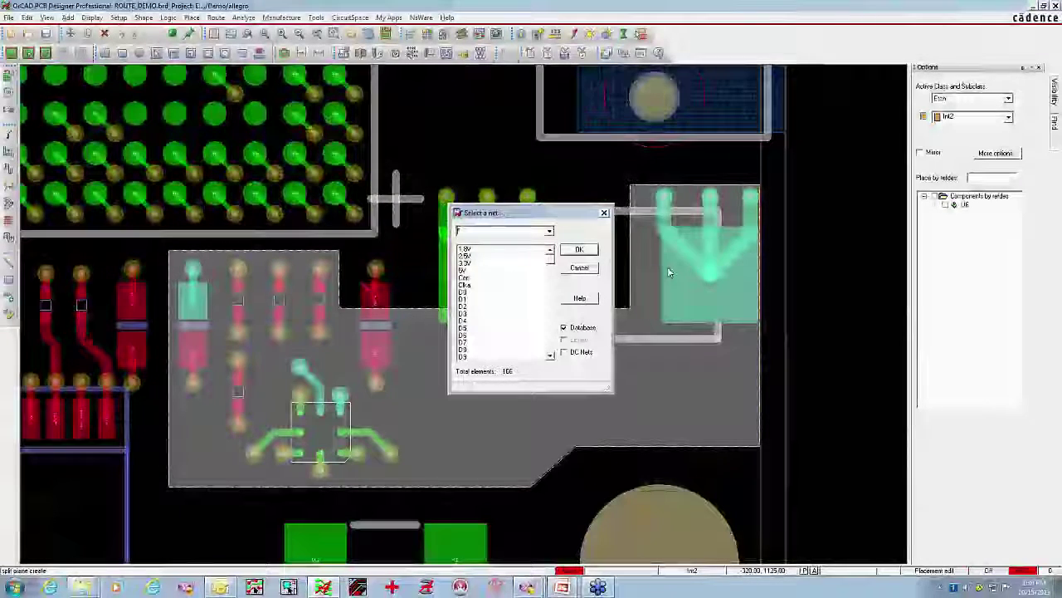
key(Return)
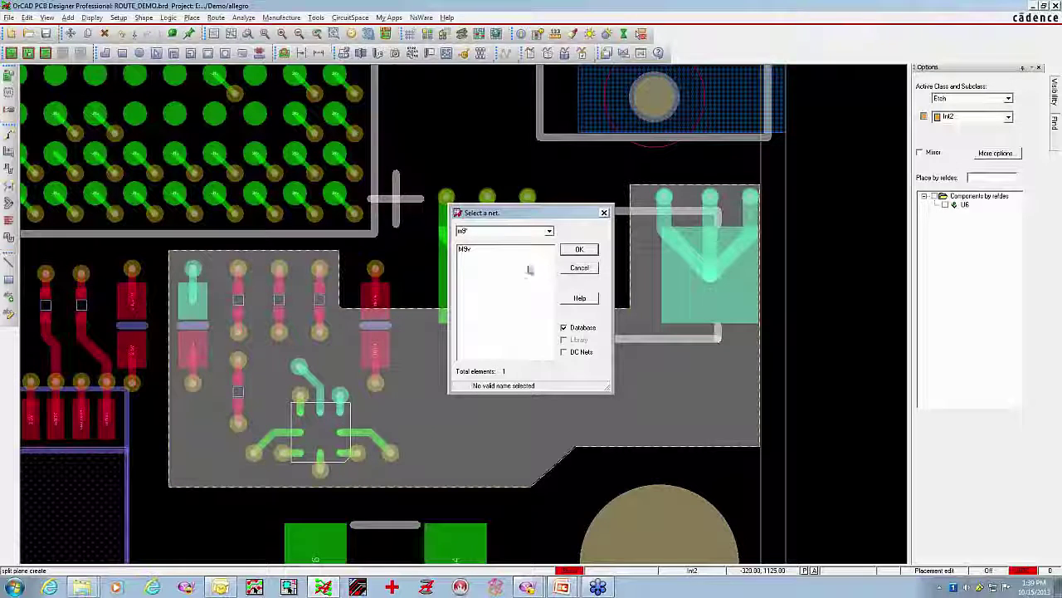
click(466, 251)
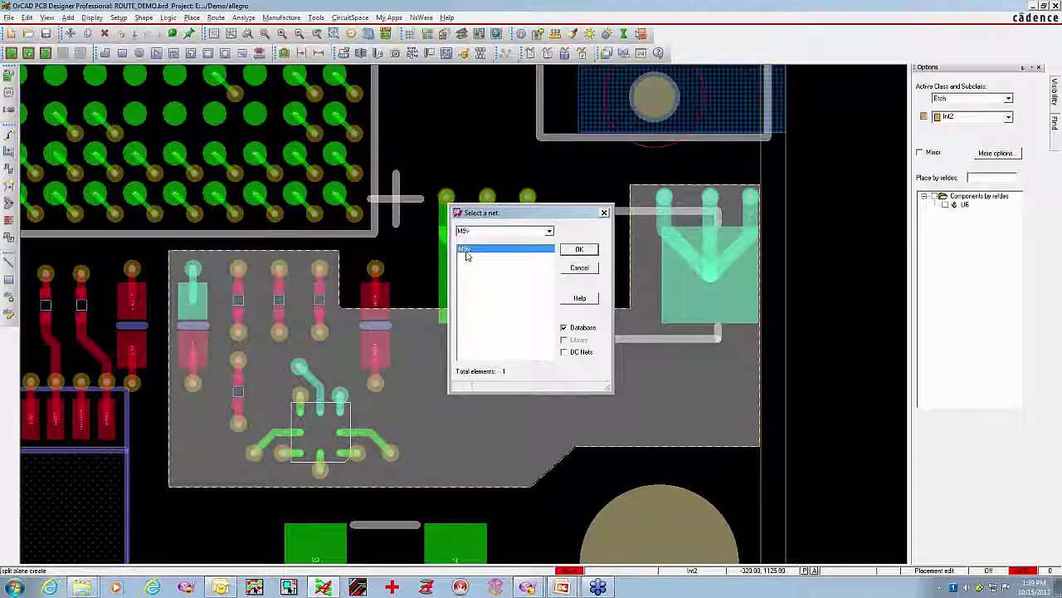
click(578, 250)
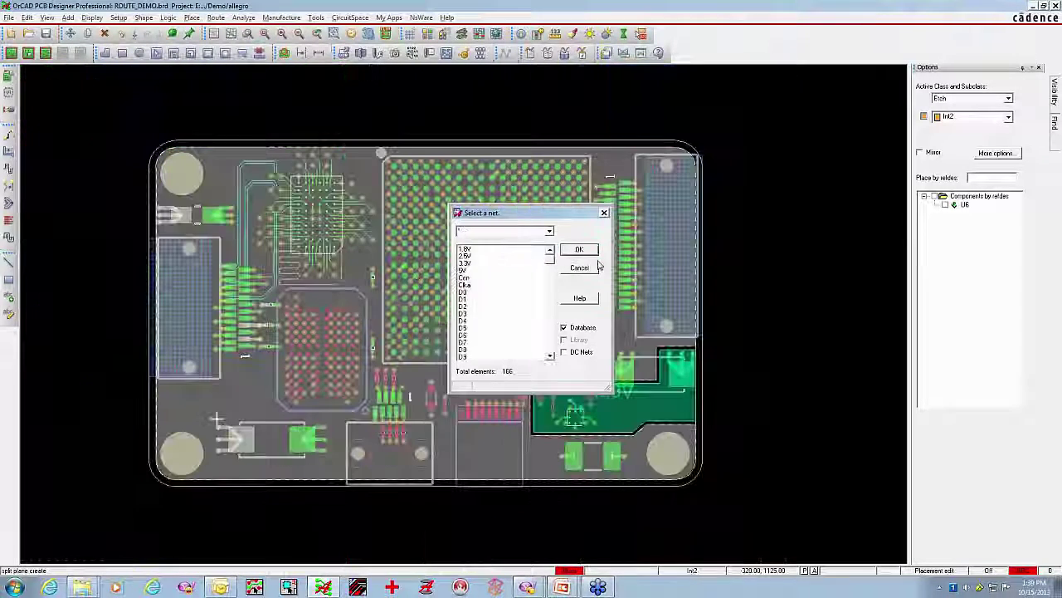
click(467, 263)
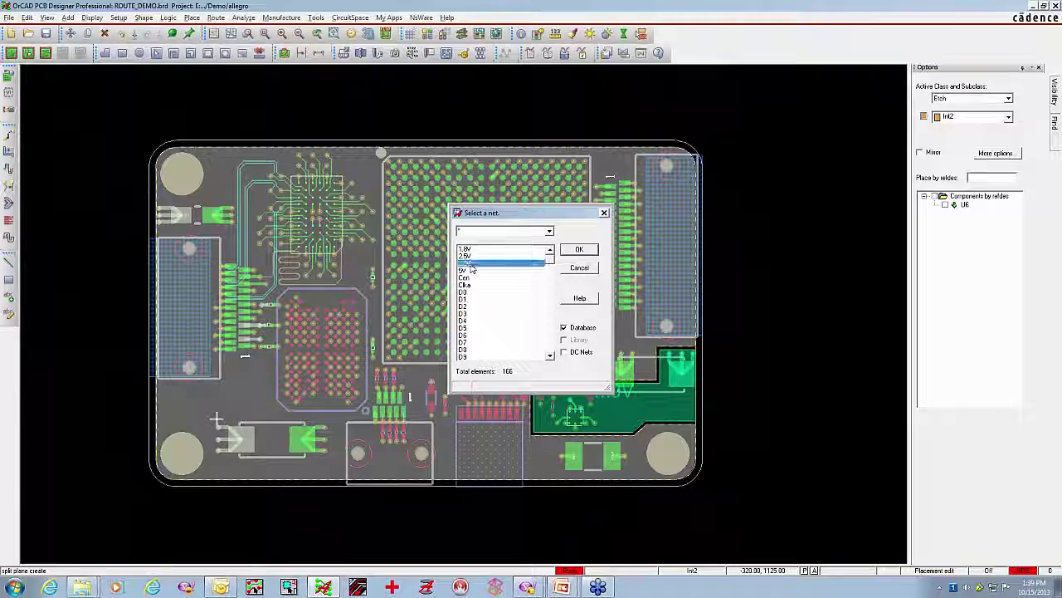
click(578, 250)
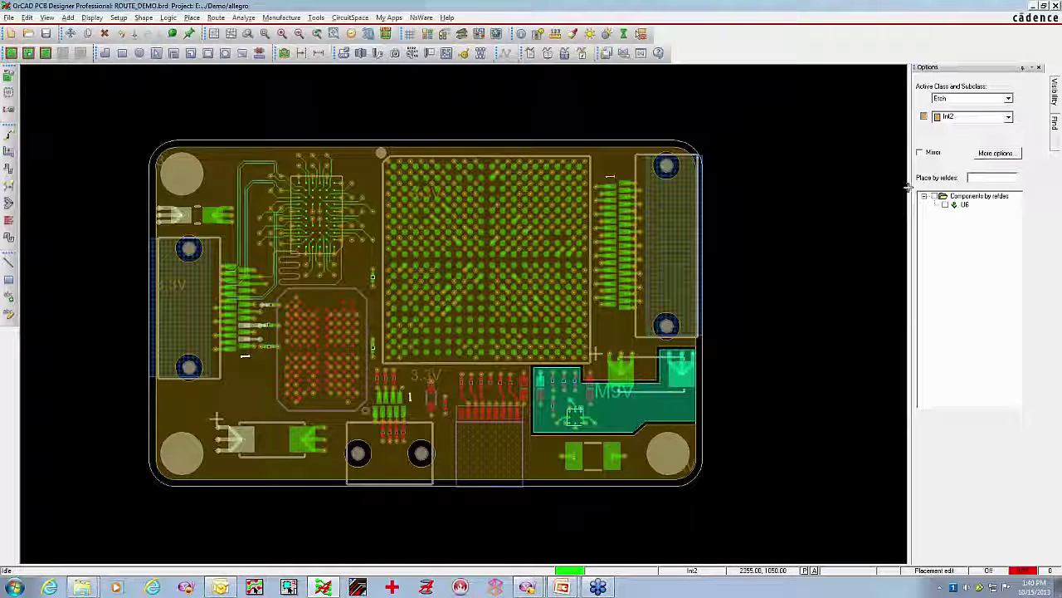
Hide the 3.3V plane layer and review the board's layer cross section without changing it.
mouse_move(1055, 100)
click(1031, 176)
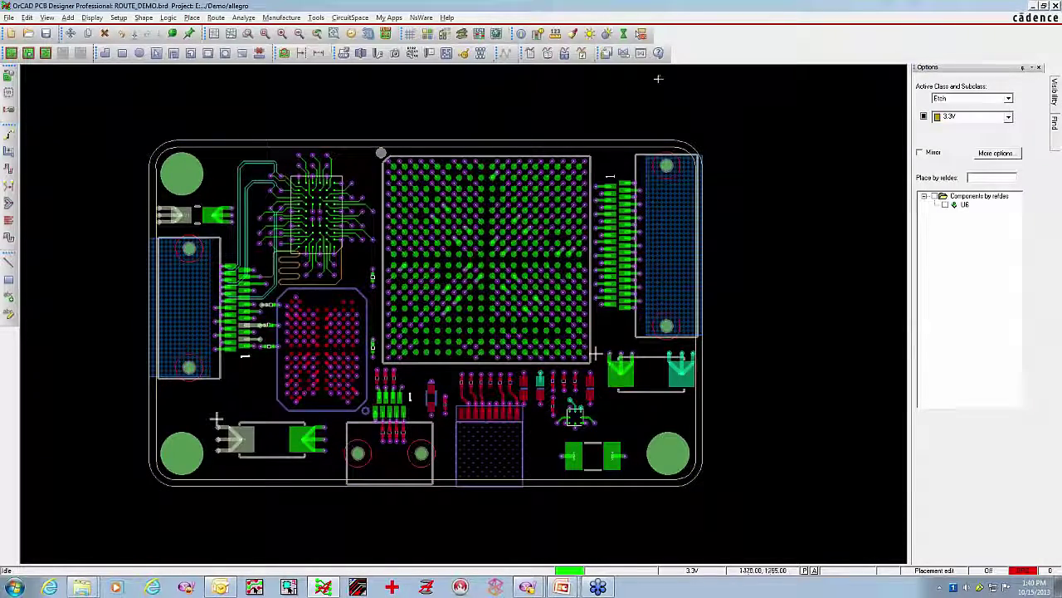
click(462, 34)
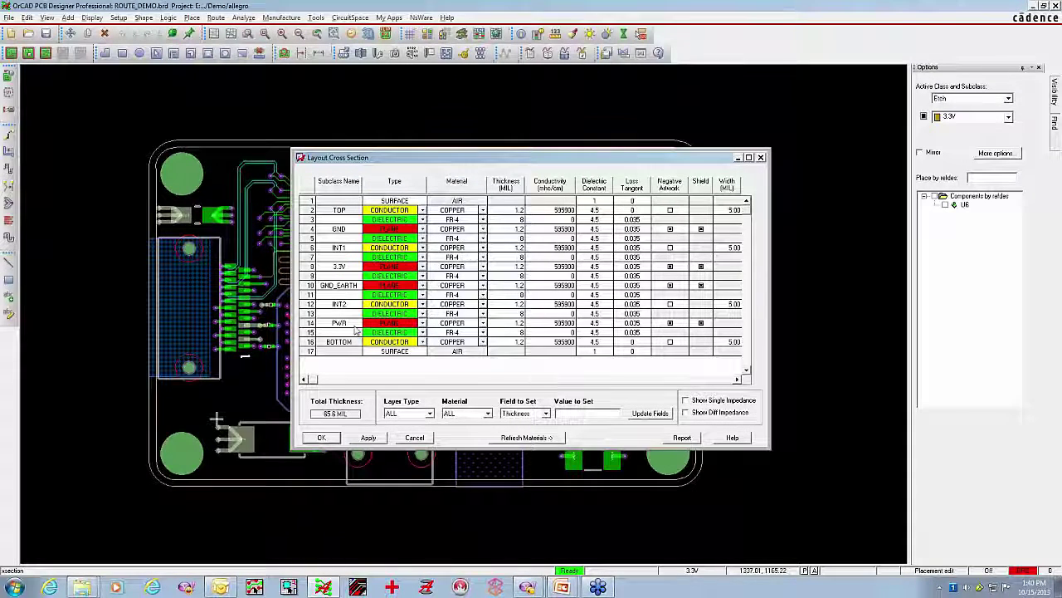
click(315, 440)
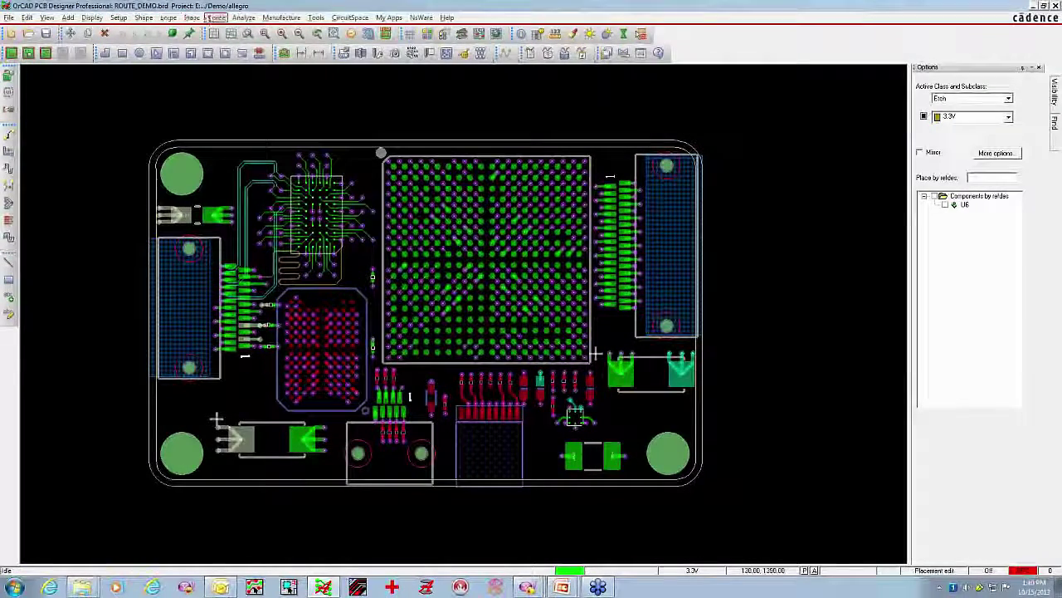
Open the board in the PCB Router's Route Editor, allowing the existing ROUTE_DEMO.ses session file to be deleted.
click(216, 18)
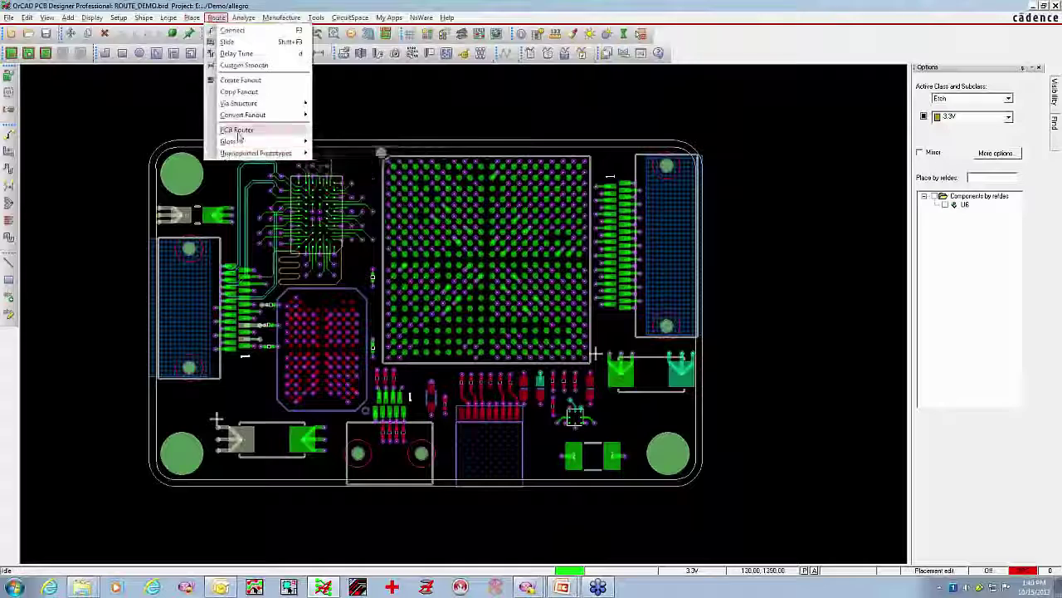
mouse_move(258, 130)
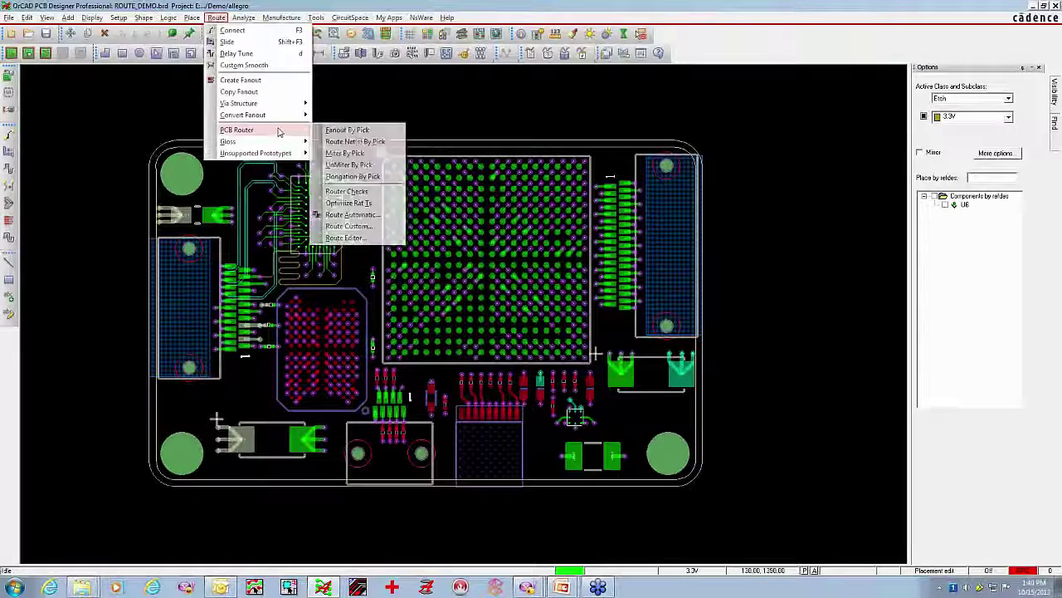
click(343, 237)
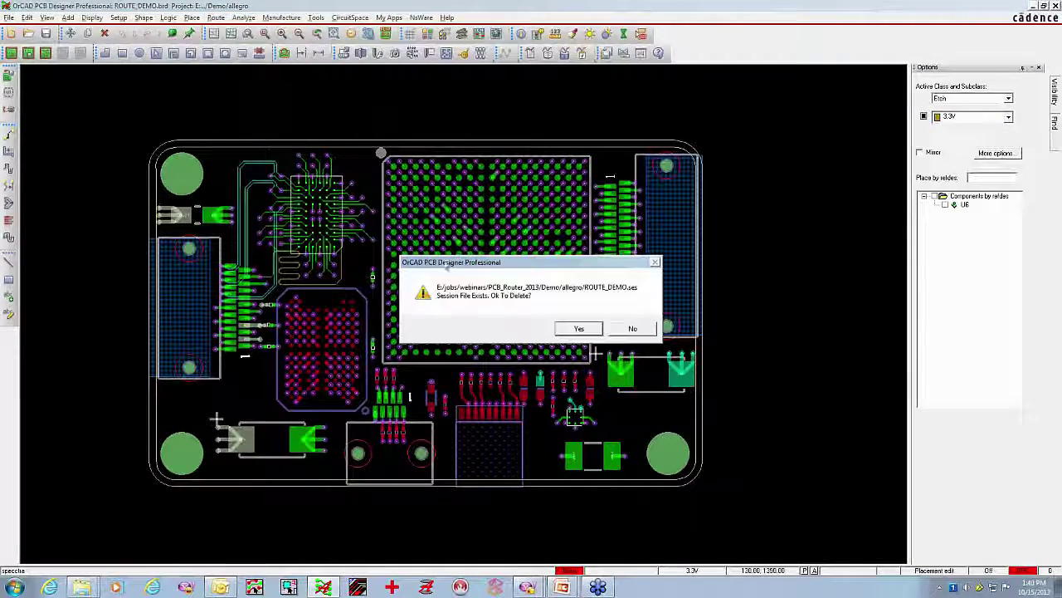
click(580, 329)
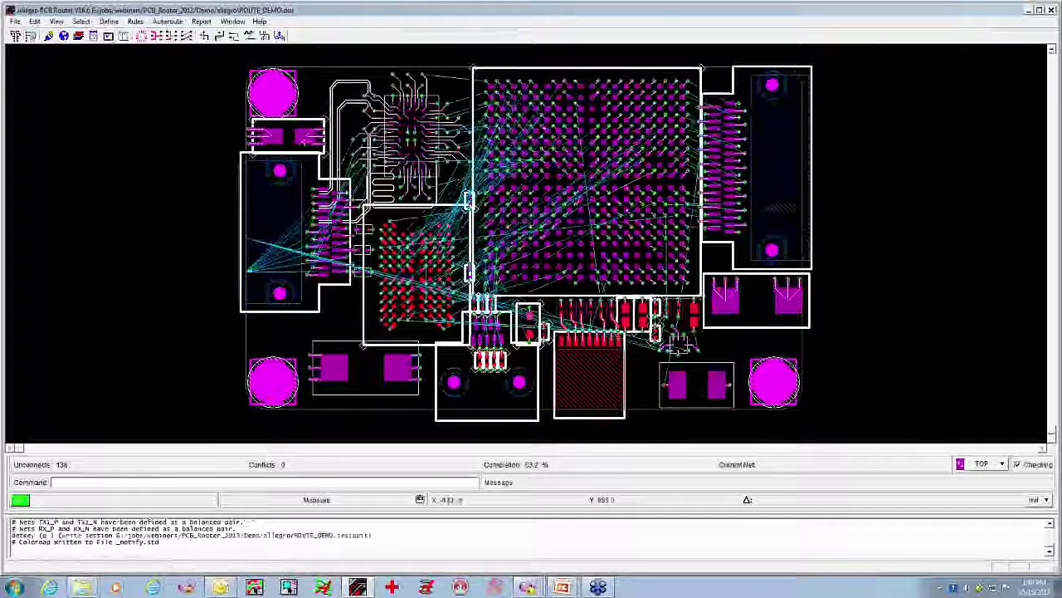
Apply the color palette with the light blue background, red TOP and blue BOTTOM layers, then close the Layers window and repaint the board.
click(78, 36)
click(944, 439)
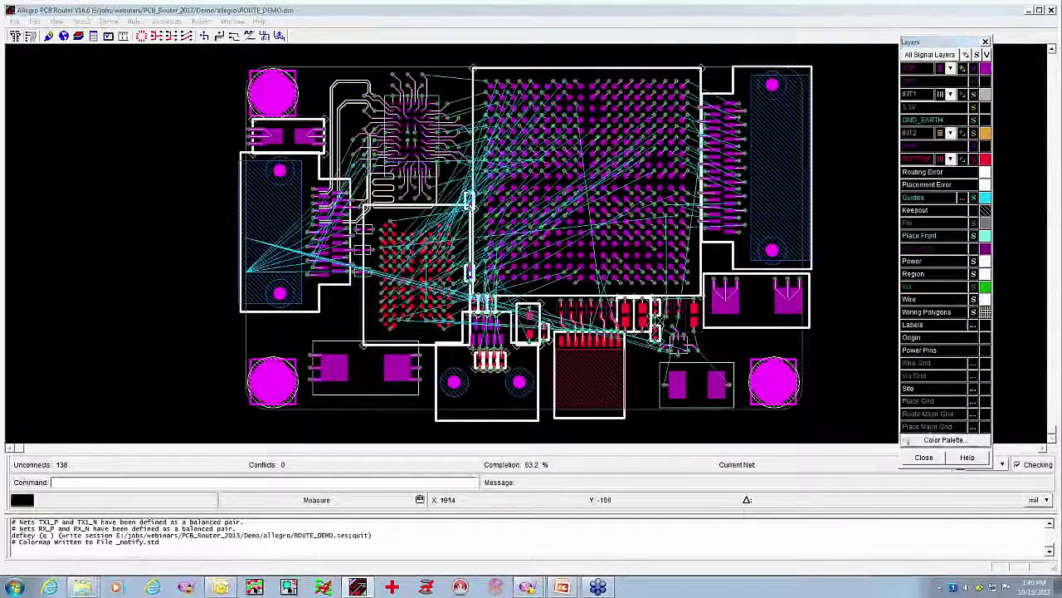
click(785, 544)
click(758, 565)
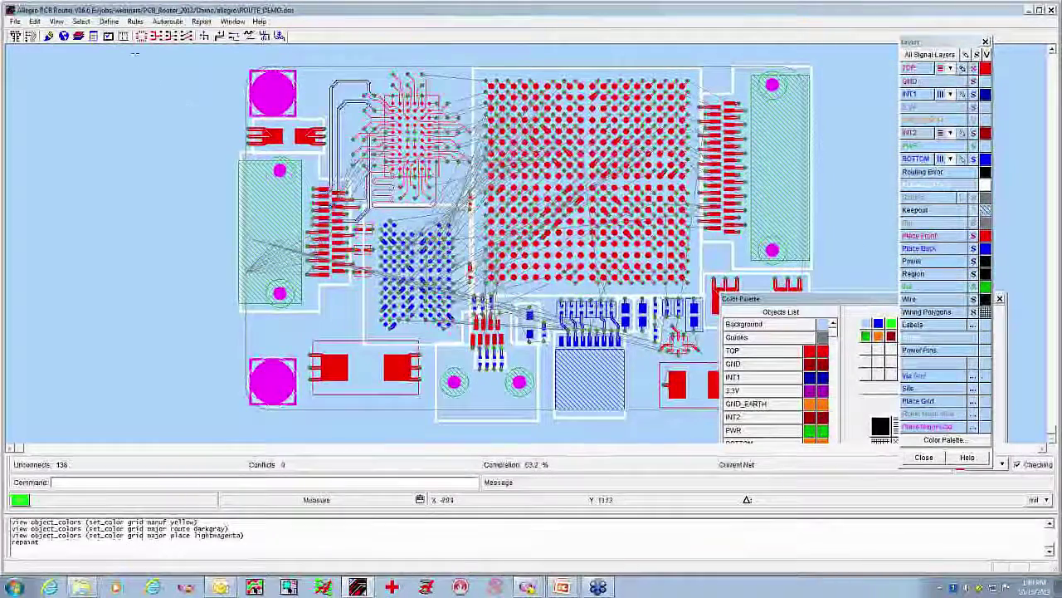
click(48, 36)
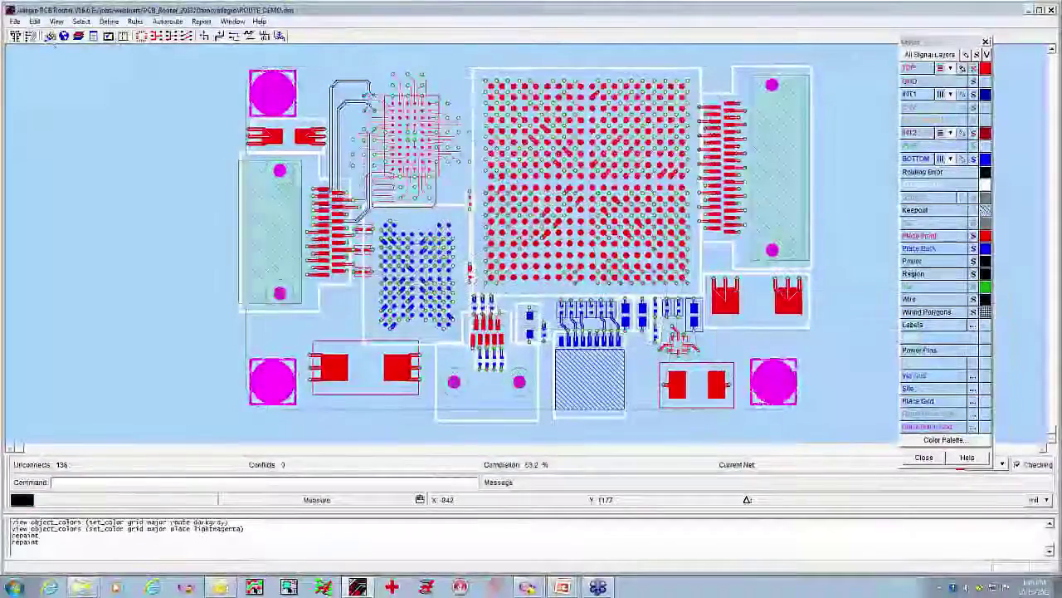
drag(964, 42, 998, 42)
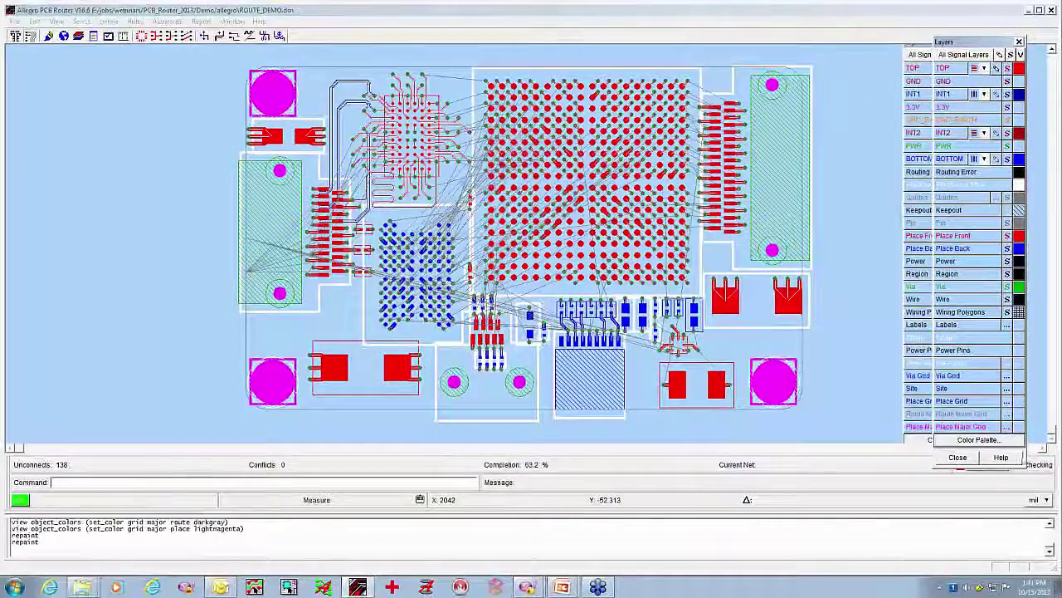
click(957, 458)
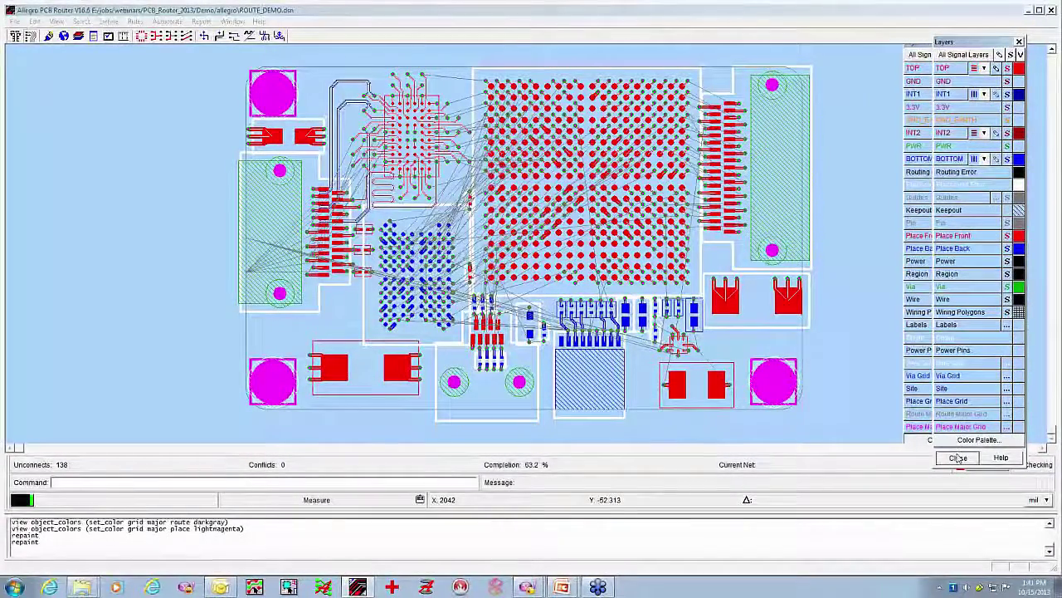
click(48, 35)
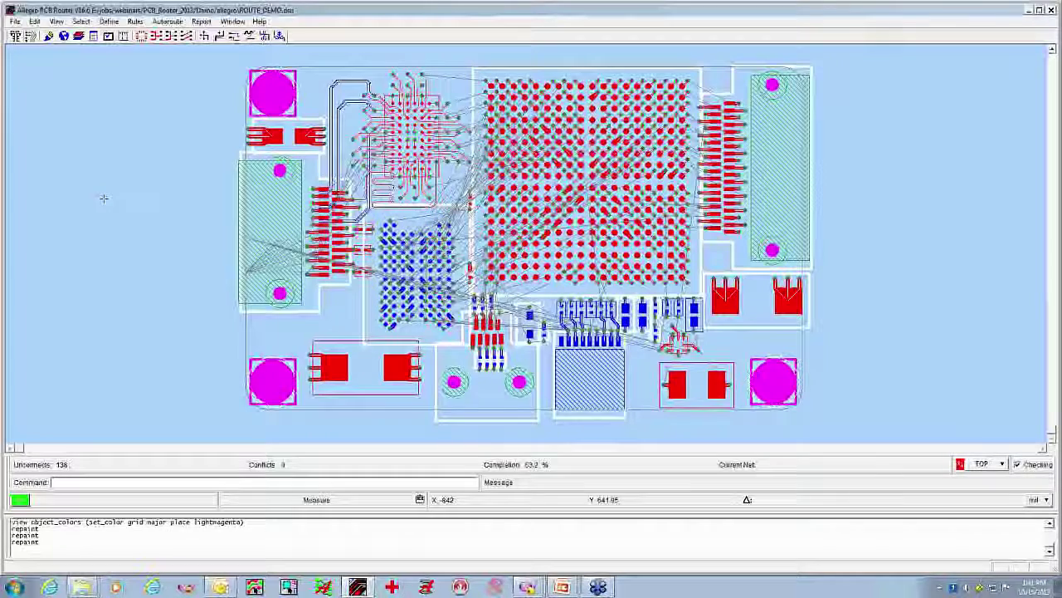
Execute the route.do file to autoroute the board, ignoring the unavailable RouteFST differential pair feature for this session.
click(15, 21)
click(26, 56)
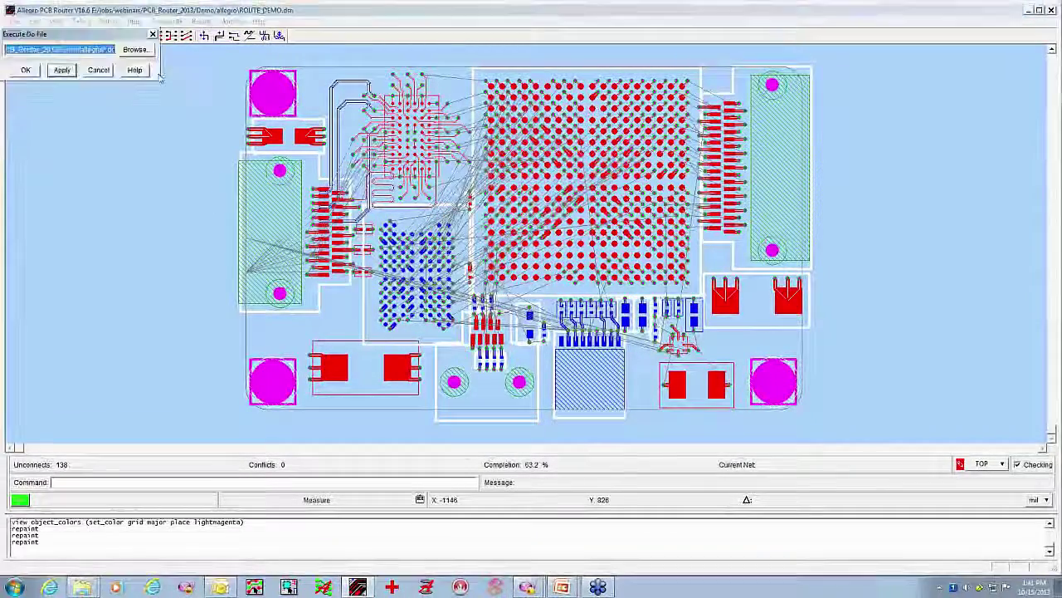
click(133, 50)
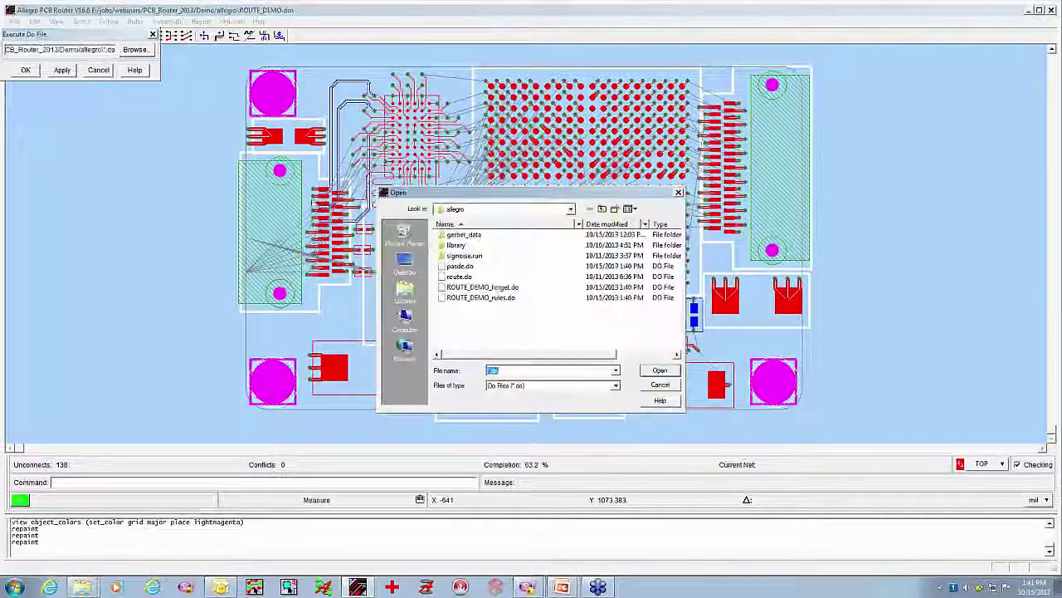
double_click(465, 278)
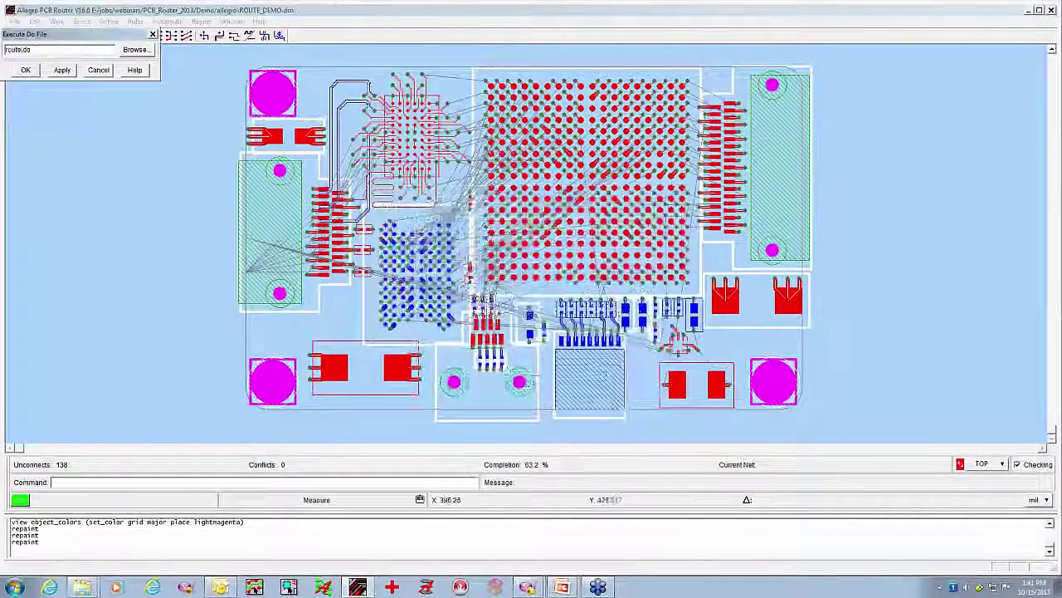
click(25, 71)
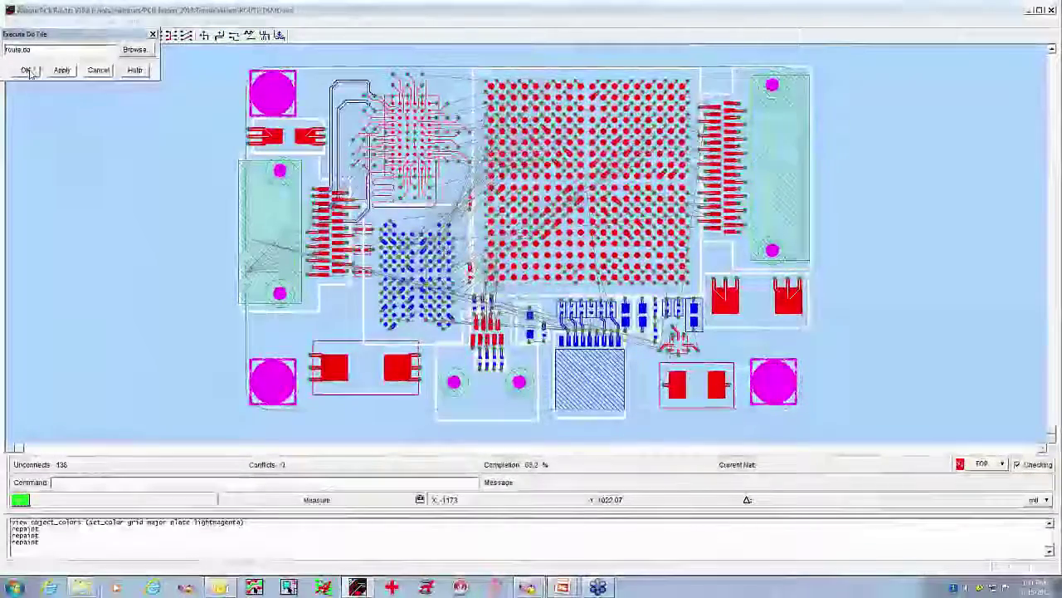
click(29, 74)
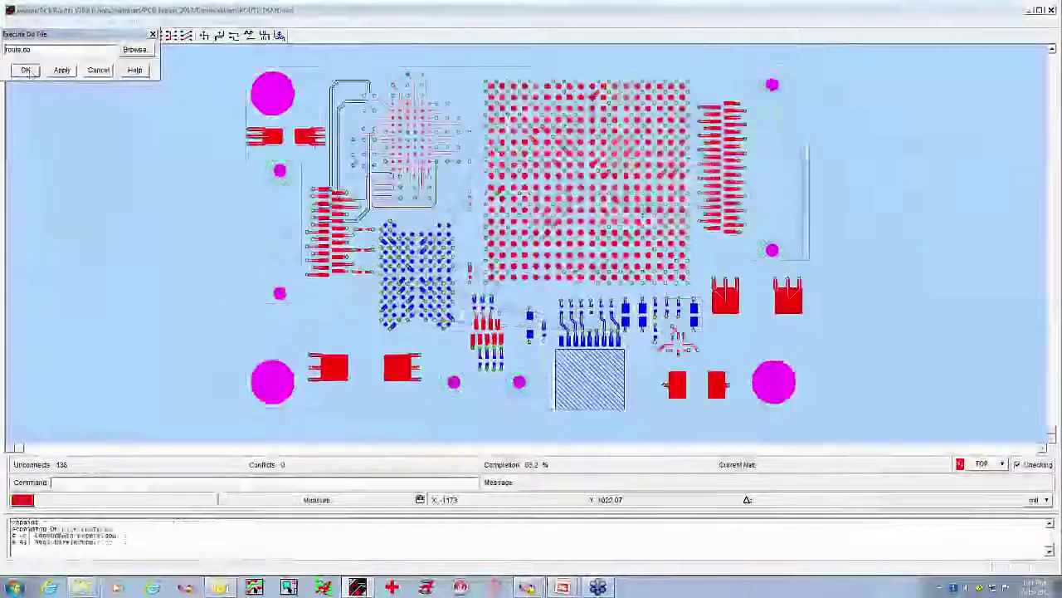
drag(886, 117, 859, 64)
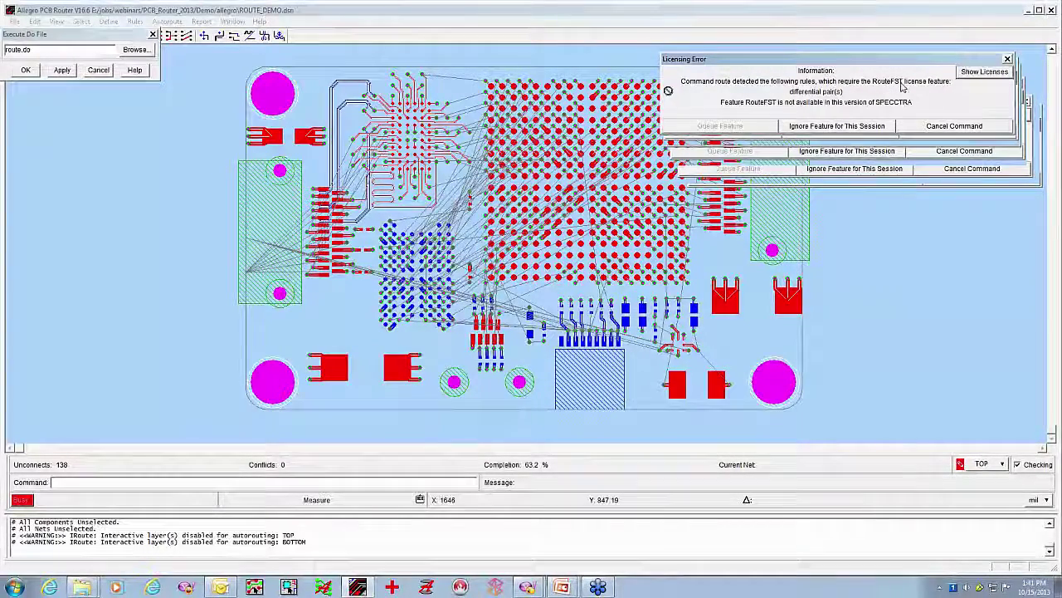
click(835, 126)
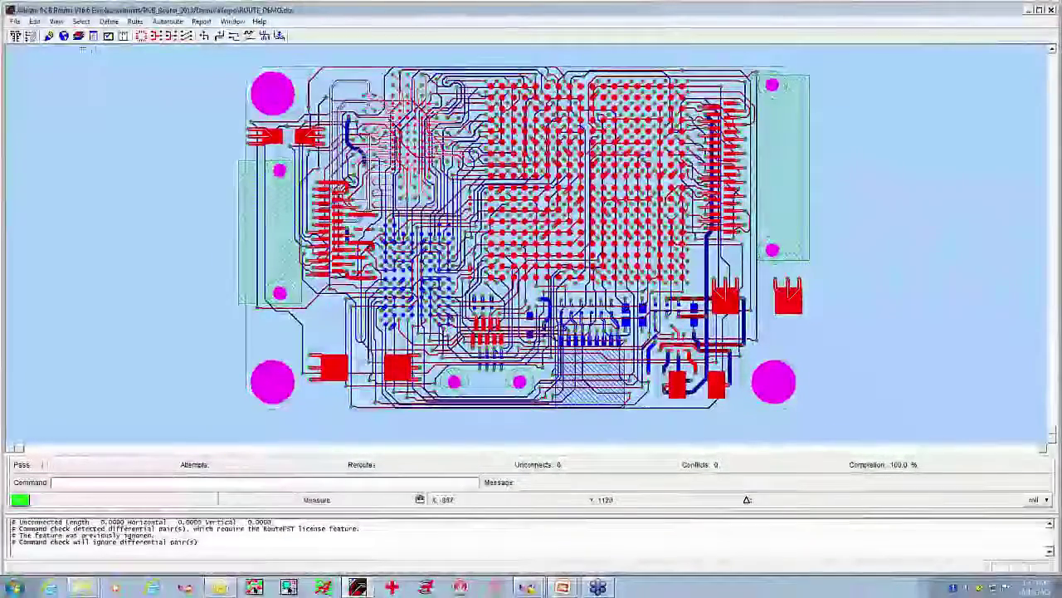
Review the routing status report for pass history, conflicts and completion, and close it.
click(93, 36)
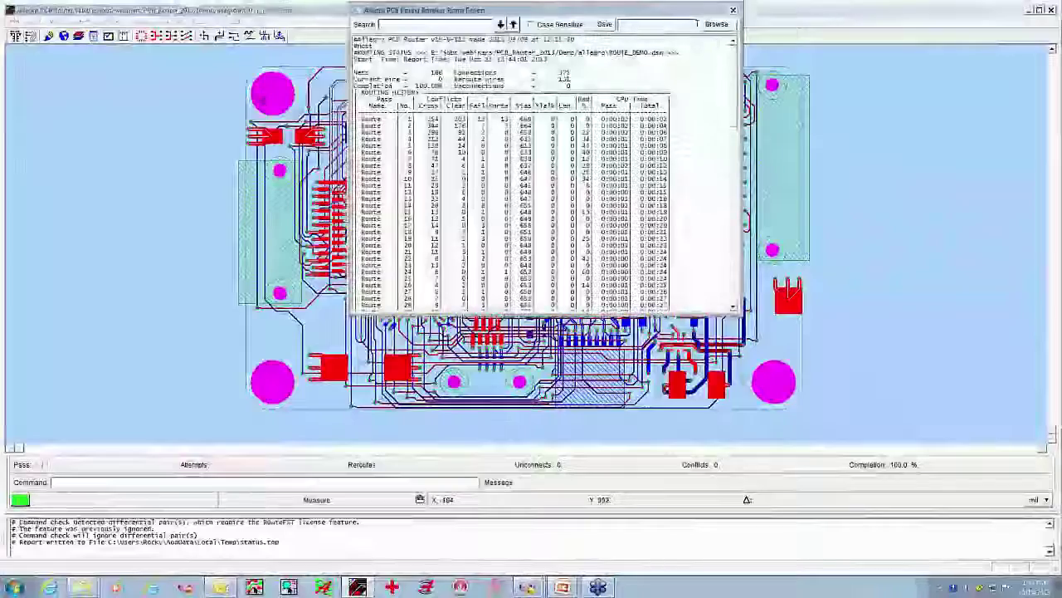
drag(432, 10, 155, 76)
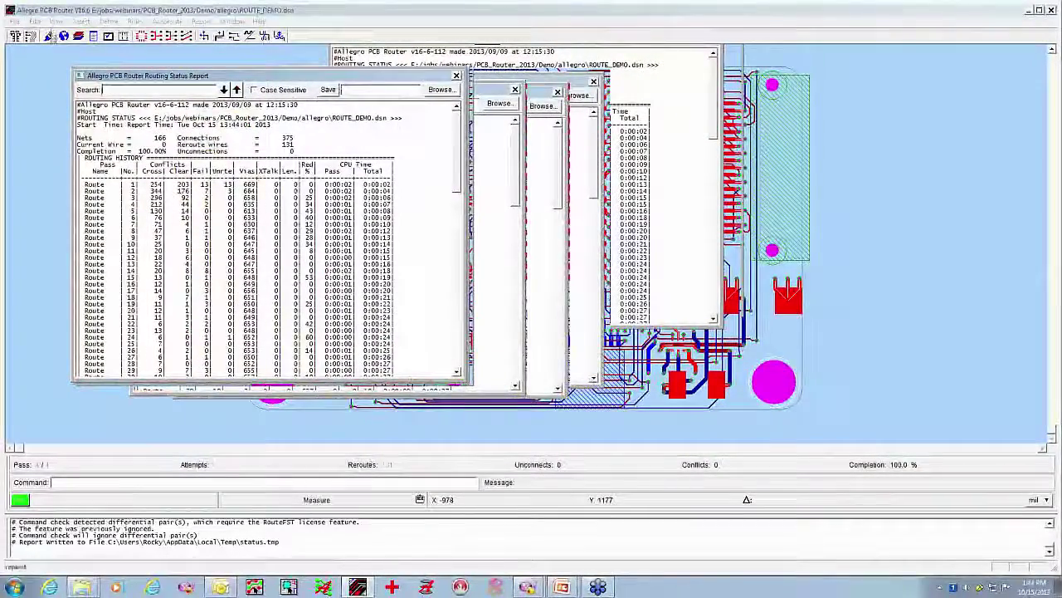
click(48, 36)
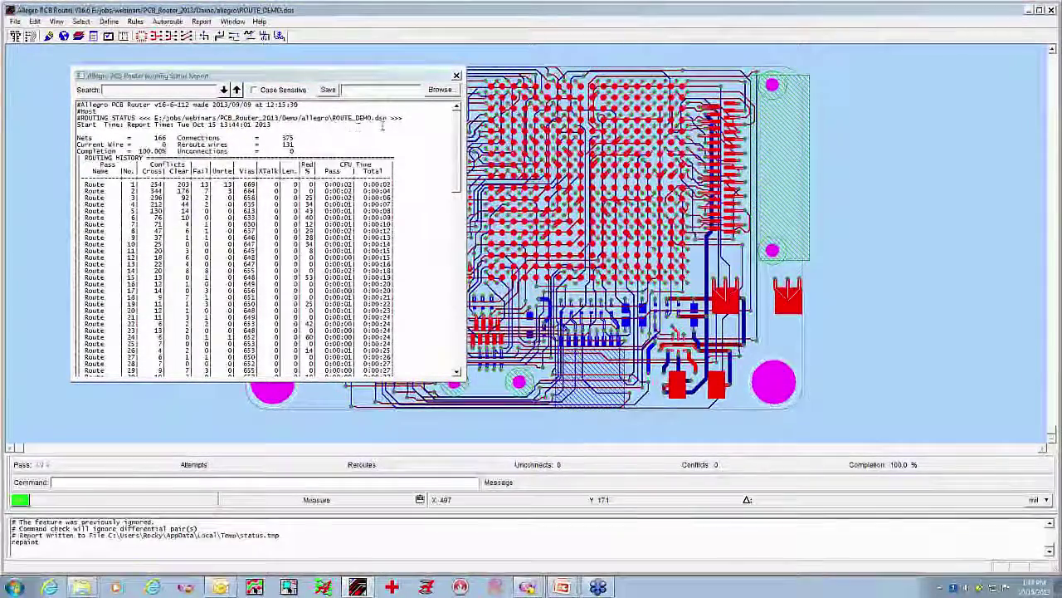
click(457, 76)
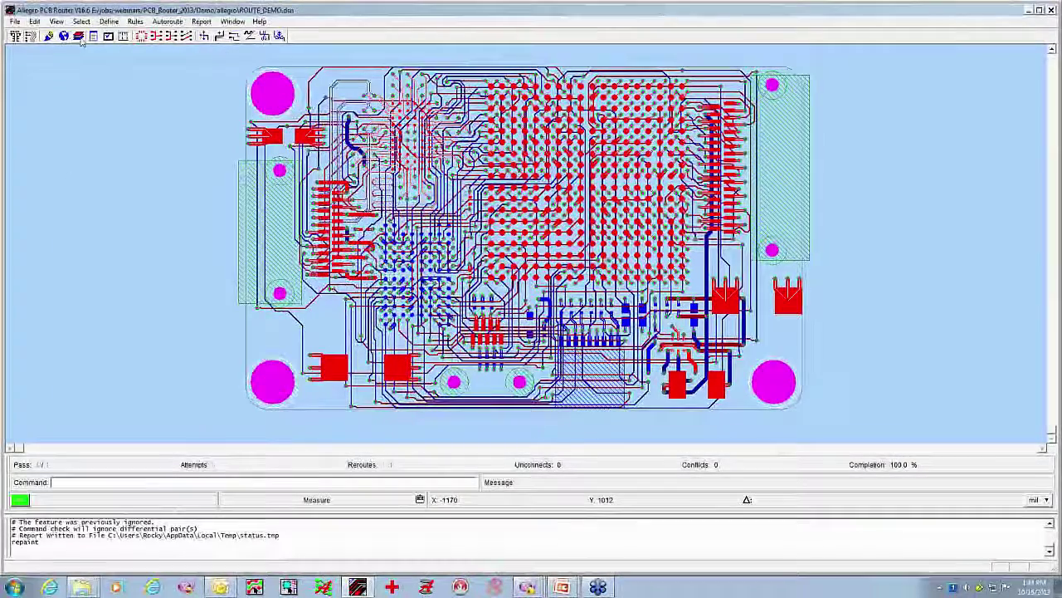
Examine the routing one signal layer at a time, showing TOP, BOTTOM, INT2 and INT1 alone in turn.
key(ctrl+l)
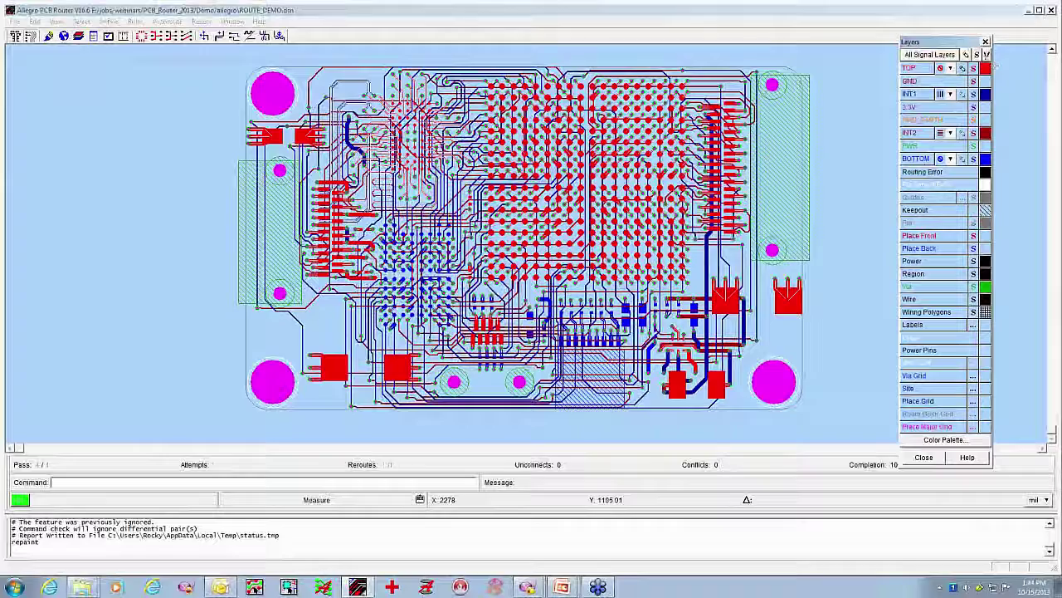
click(987, 55)
click(985, 68)
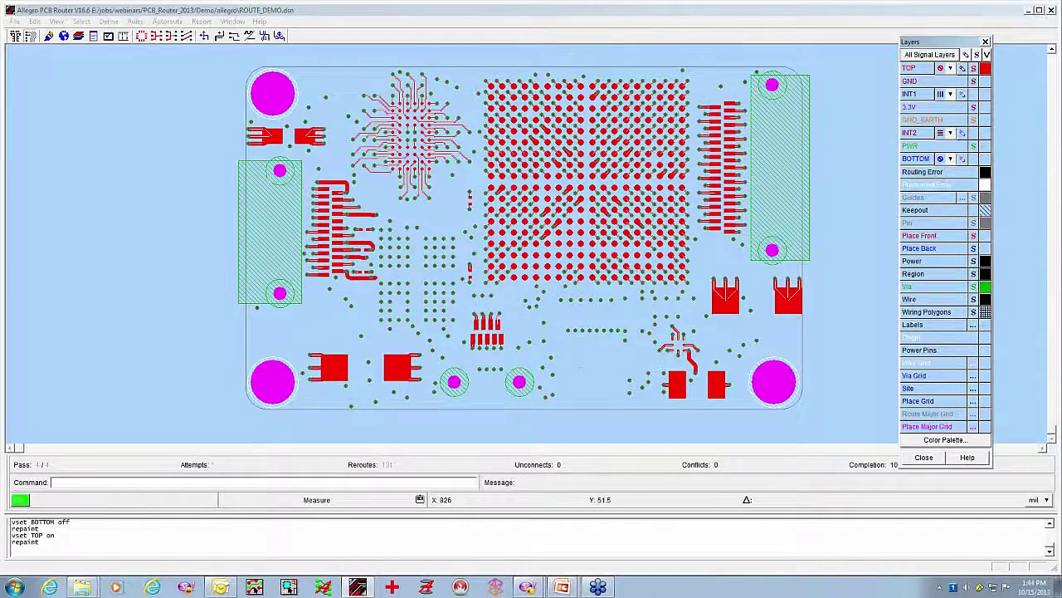
click(985, 68)
click(985, 159)
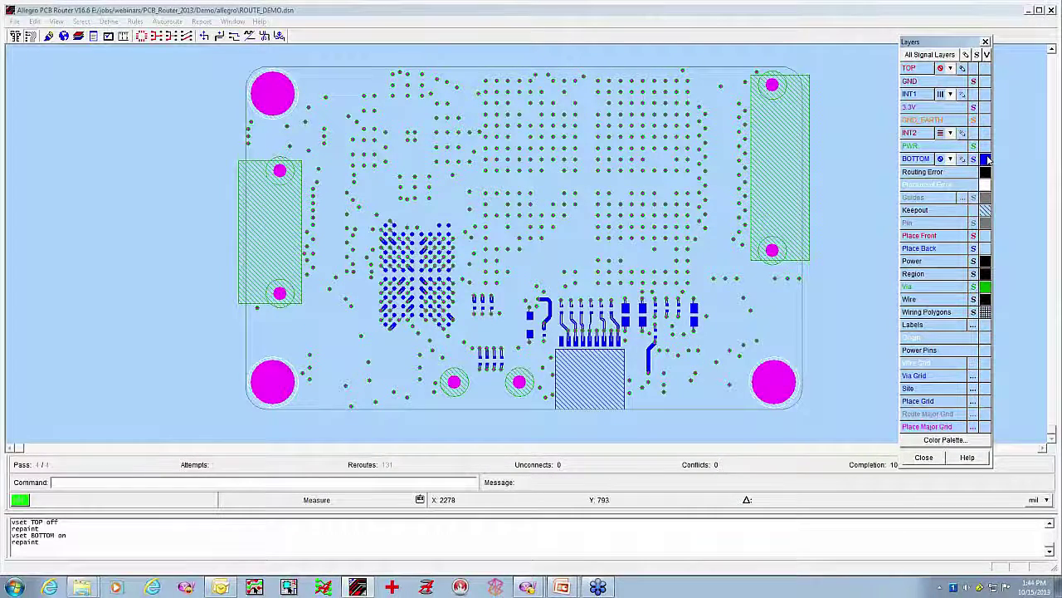
click(985, 159)
click(985, 133)
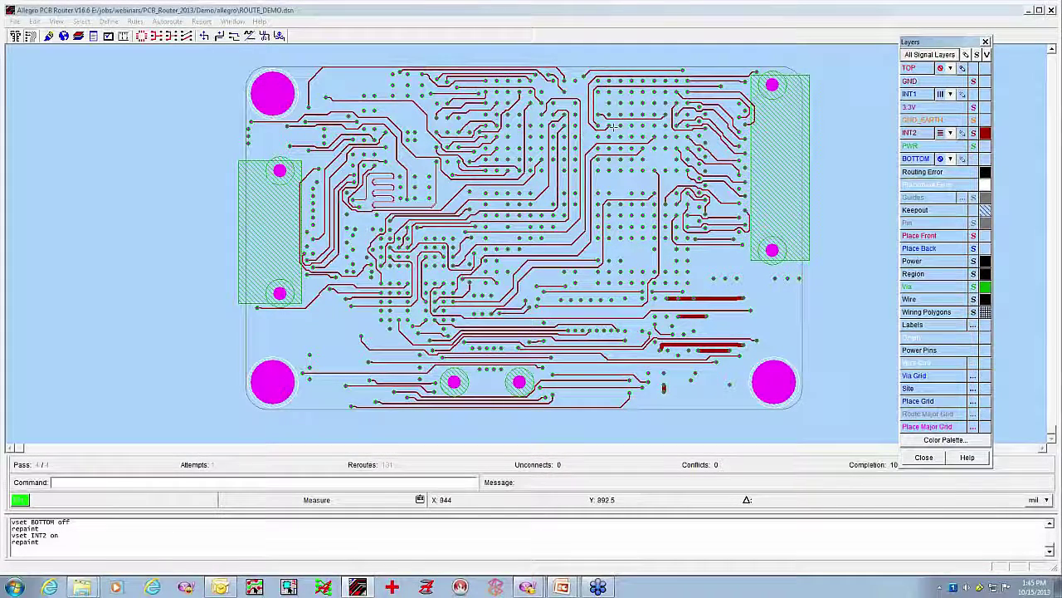
click(985, 133)
click(985, 94)
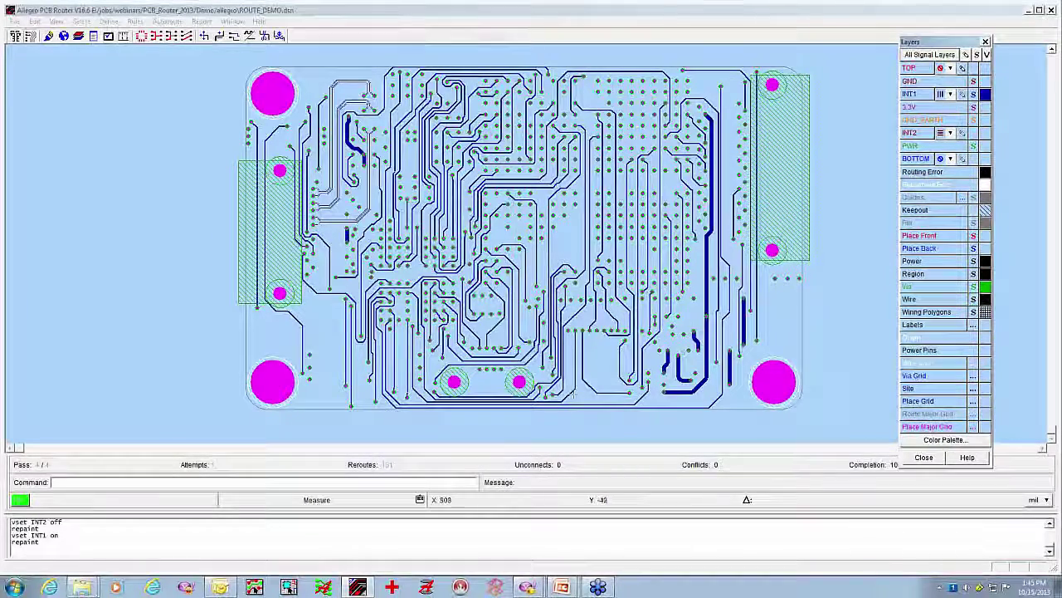
Select net OEN by its vertical INT1 trace near the board's lower-left area to highlight it.
middle_drag(443, 369, 309, 245)
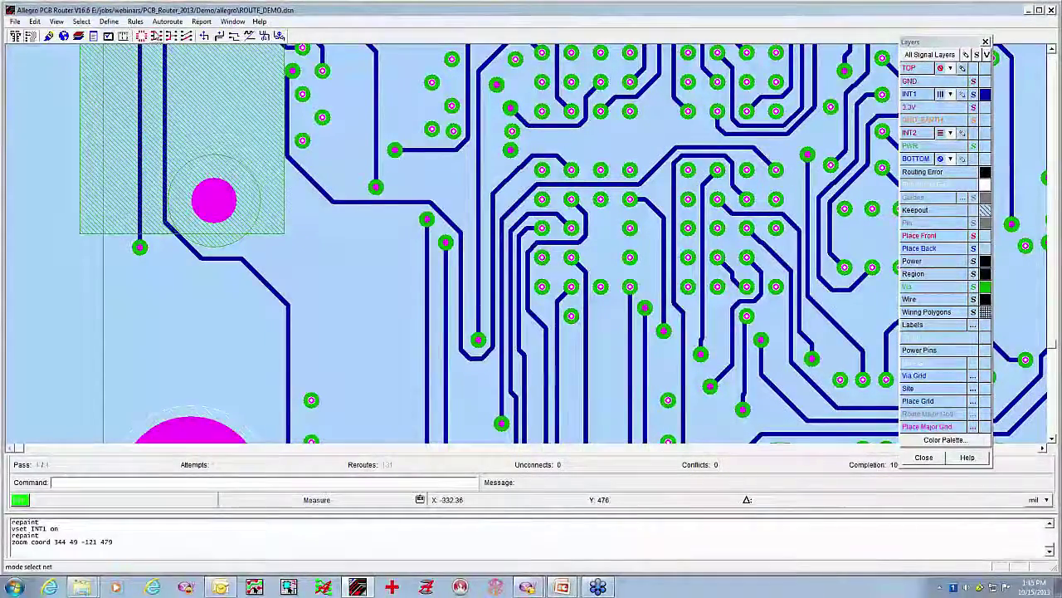
click(155, 36)
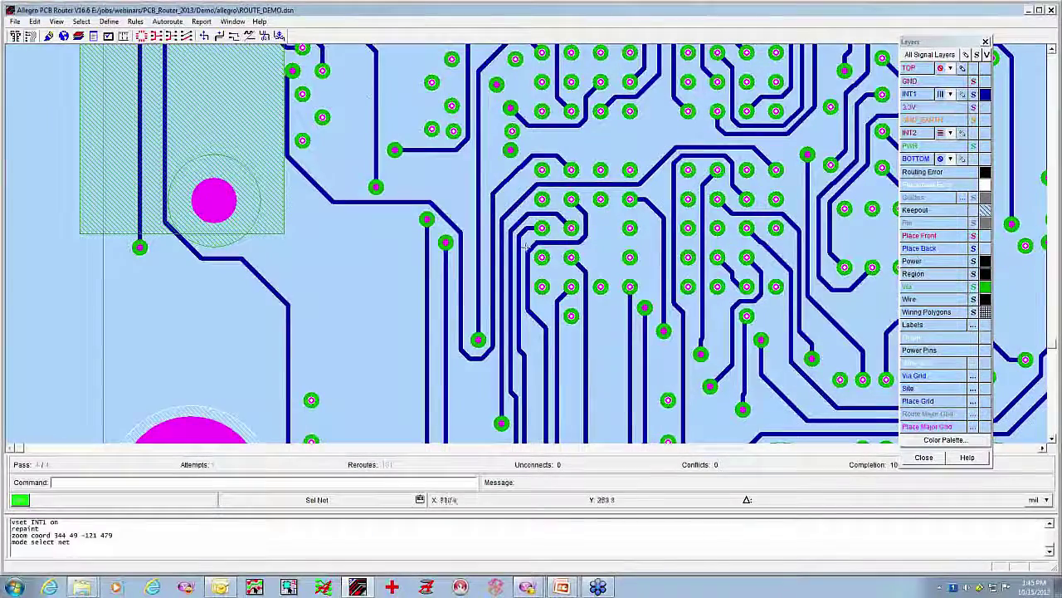
click(480, 222)
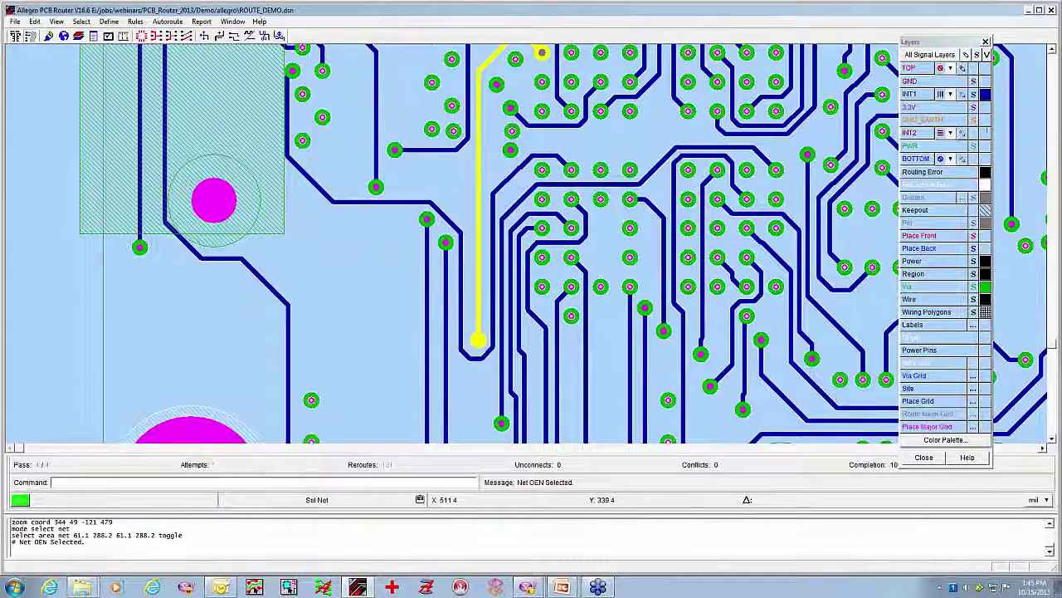
Turn on INT2 and compare it with INT1 to trace the highlighted net through its via, leaving both layers displayed.
click(986, 132)
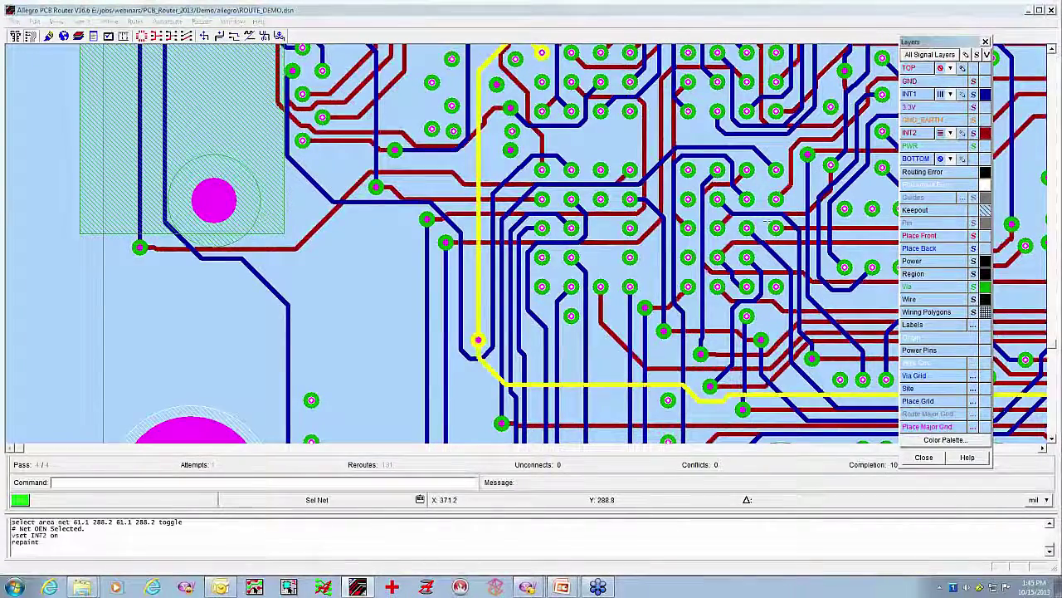
click(985, 94)
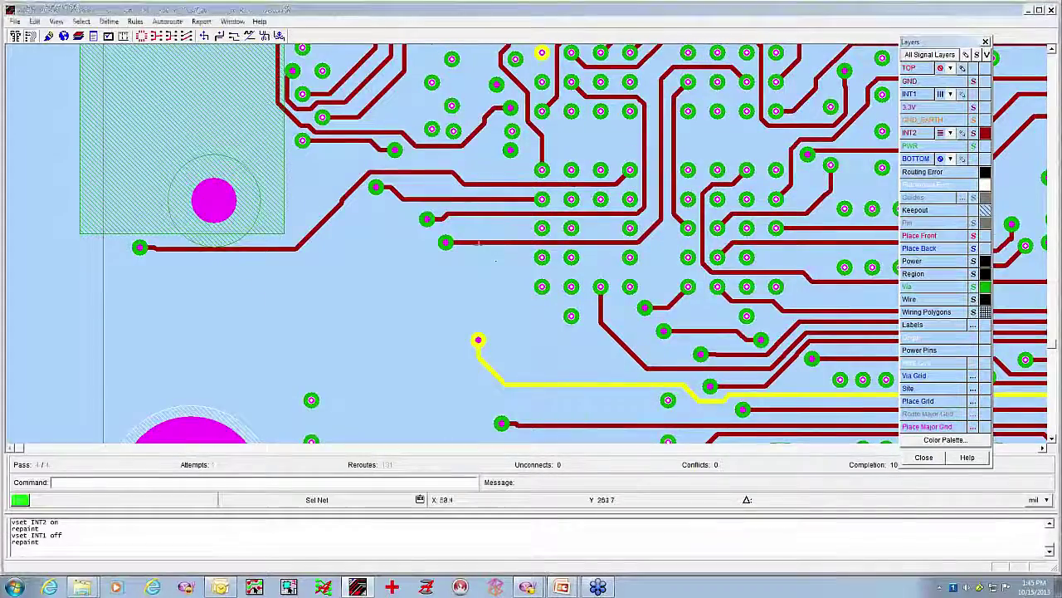
scroll(494, 260, down, 2)
click(985, 94)
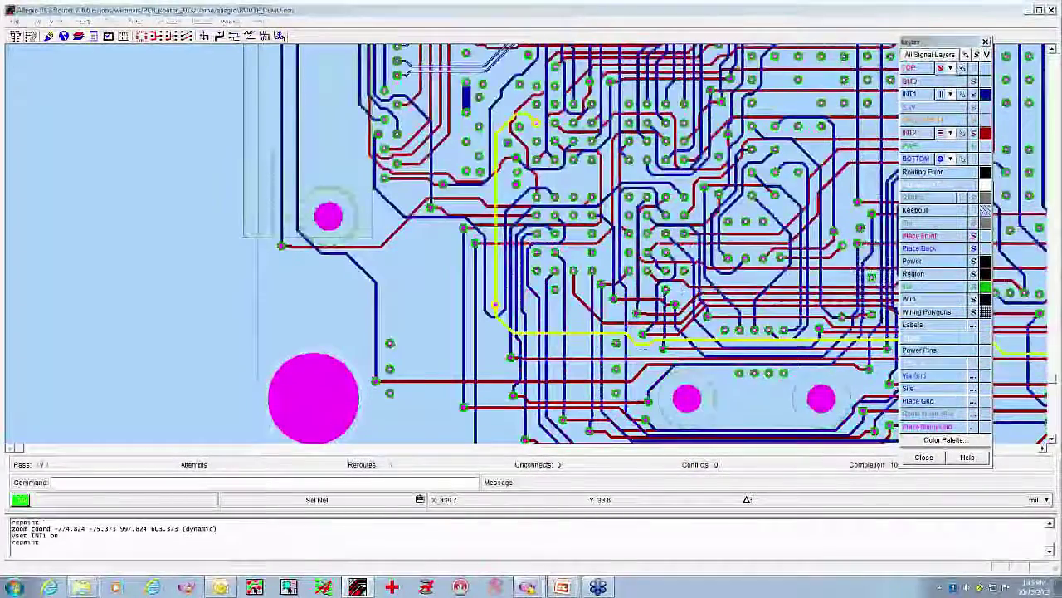
scroll(446, 205, up, 3)
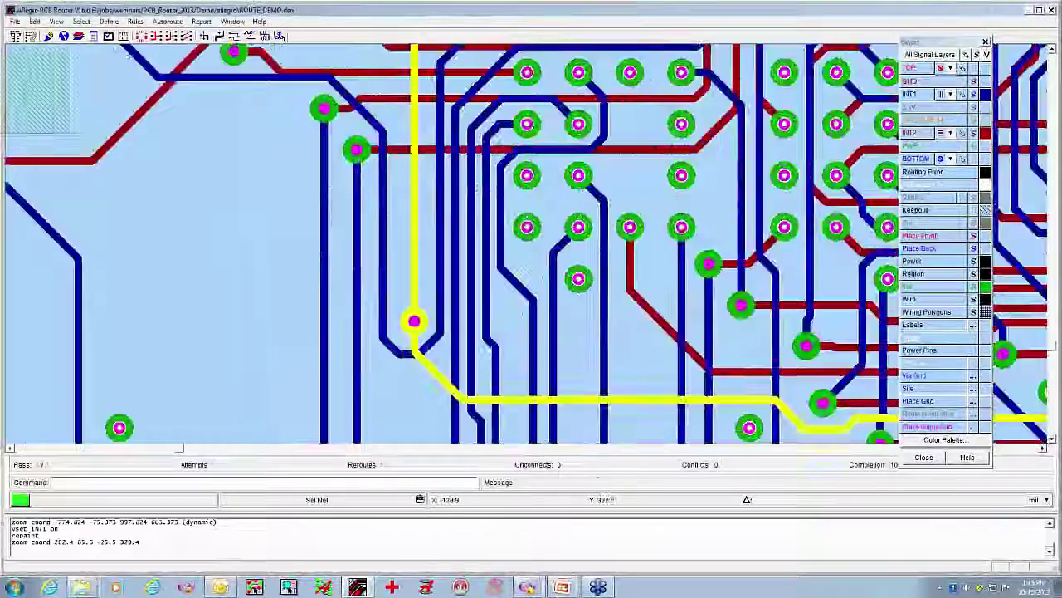
Move net OEN's via up its vertical trace to about (60, 245) and slide FA7's U-shaped INT1 trace up to just below it.
click(414, 321)
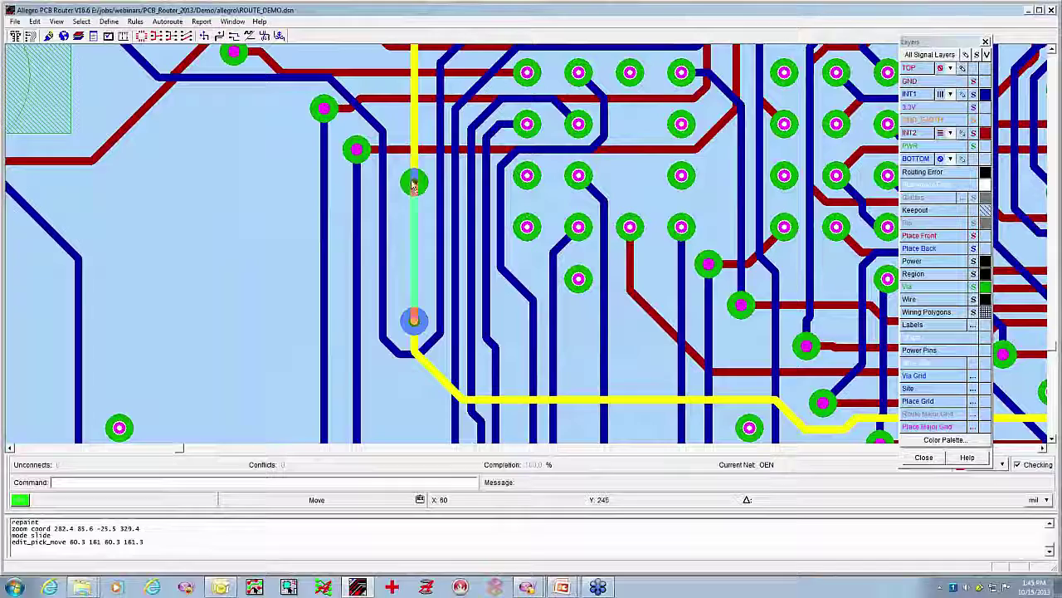
click(414, 184)
click(407, 354)
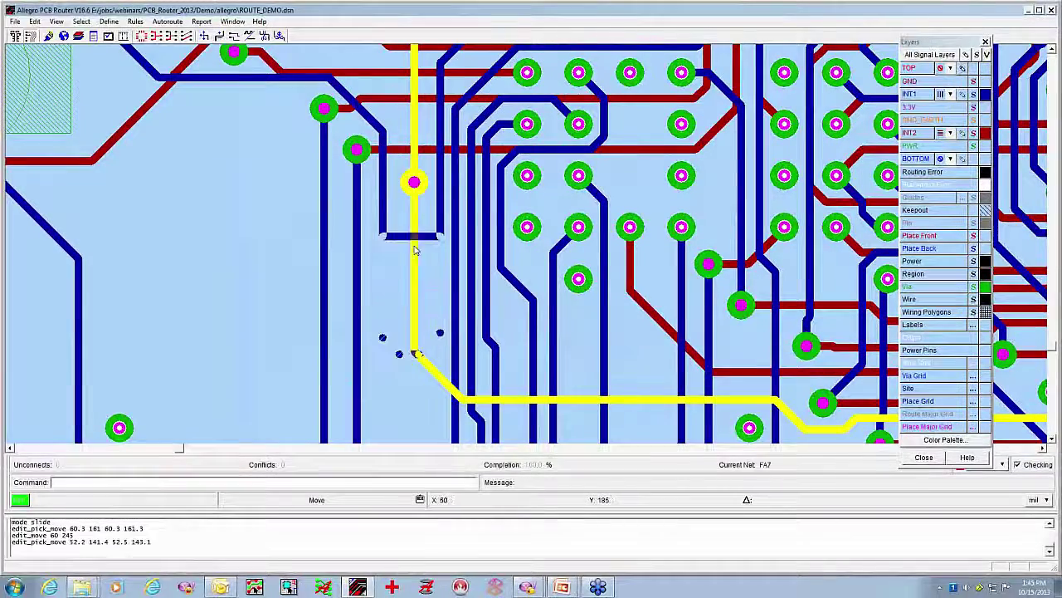
click(409, 212)
Unselect net OEN at its moved via to clear the highlight.
middle_drag(533, 267, 270, 92)
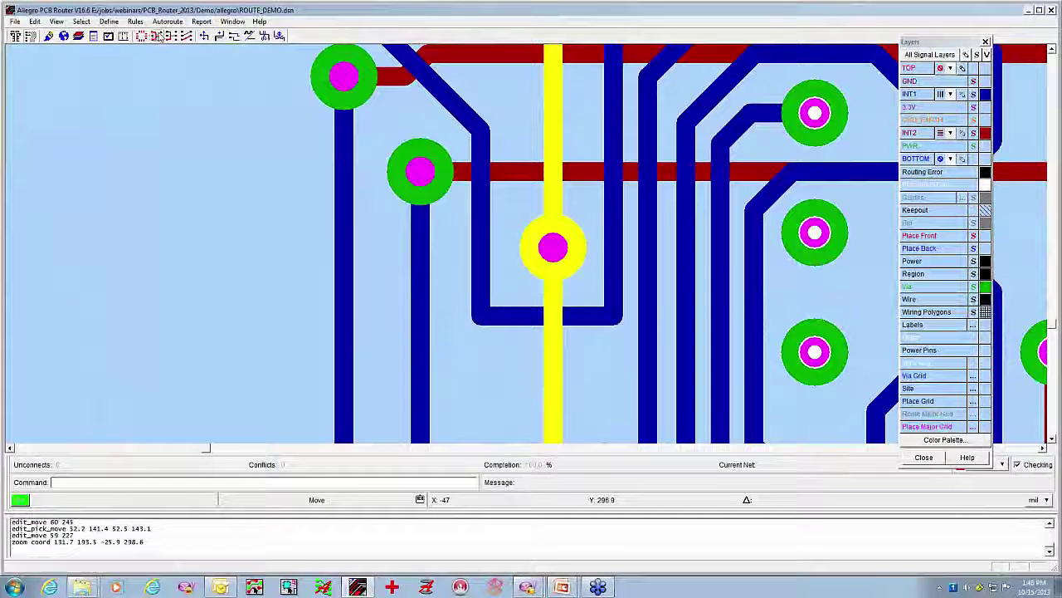
click(156, 35)
click(527, 246)
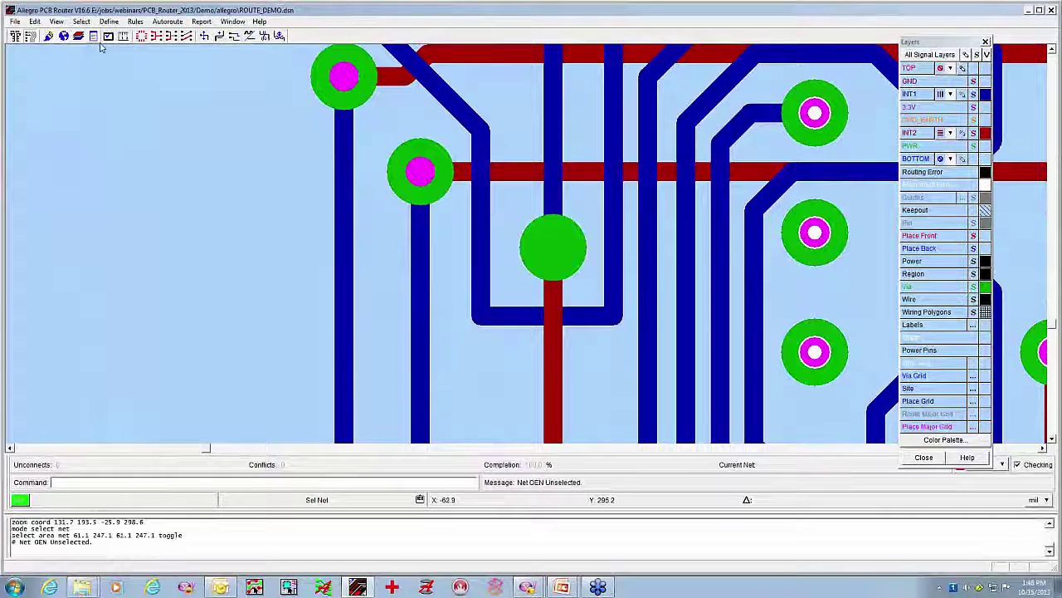
Bevel both lower corners of the U-shaped INT1 trace beneath the OEN via by moving each corner inward.
click(219, 35)
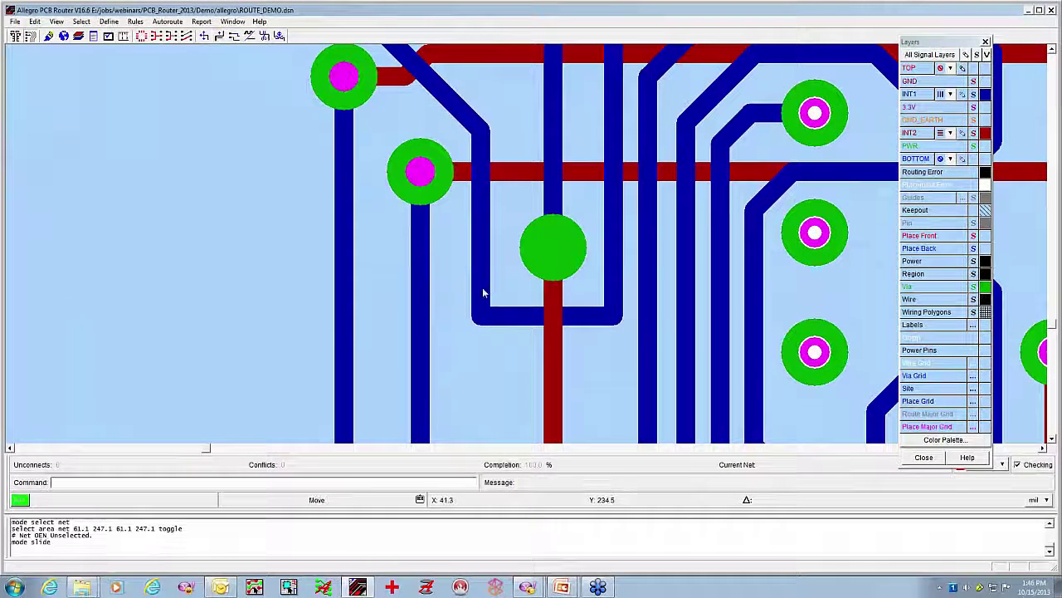
drag(477, 319, 498, 247)
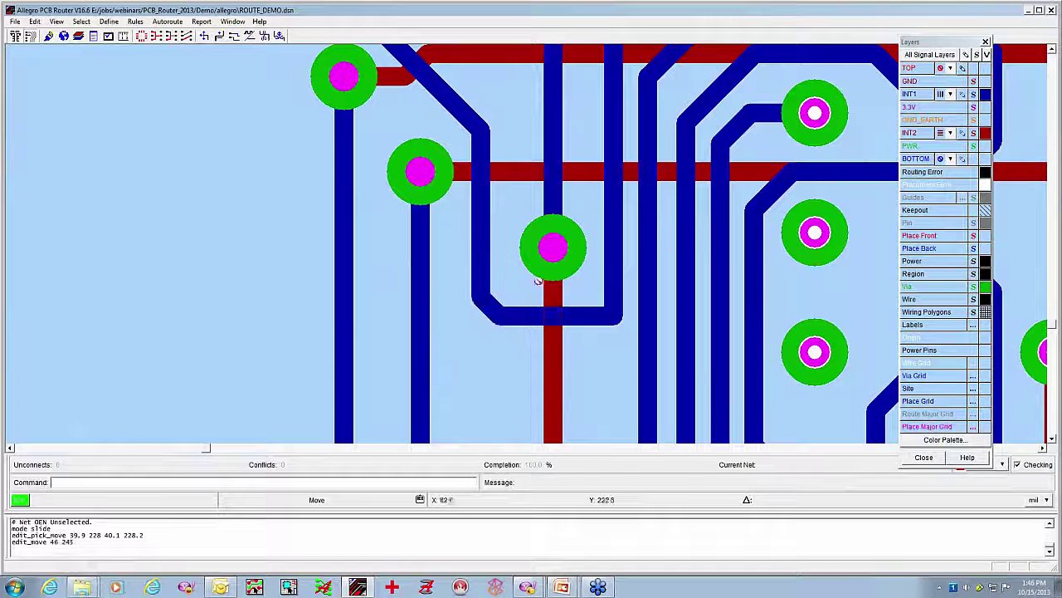
drag(616, 314, 584, 287)
With INT1 hidden, slide the diagonal INT2 segment near the board's top edge away from its neighbouring via, and try shifting the adjacent trace's square corner.
scroll(571, 147, down, 4)
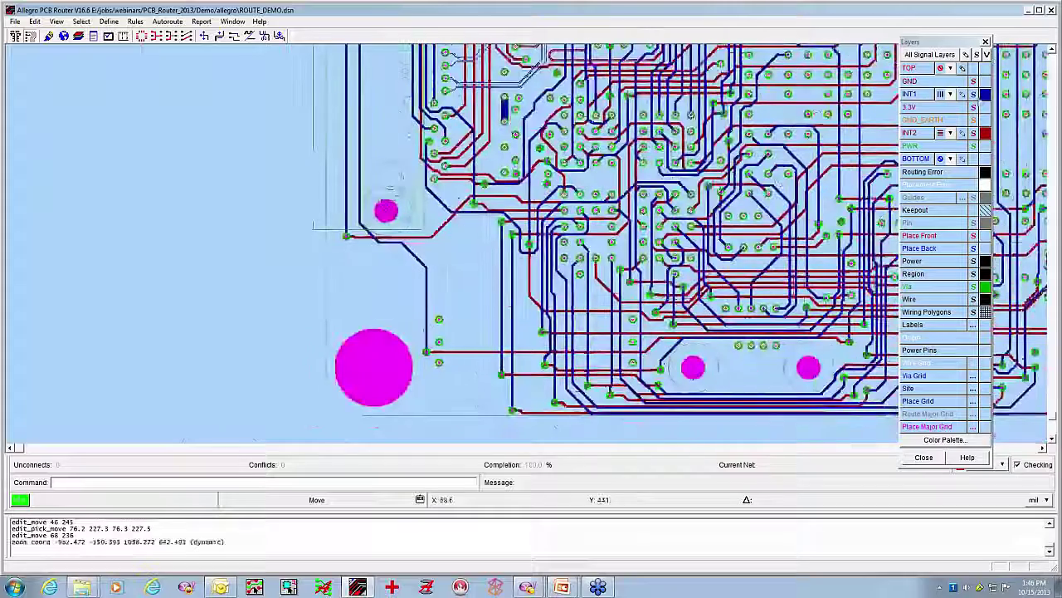
click(985, 94)
scroll(841, 196, down, 2)
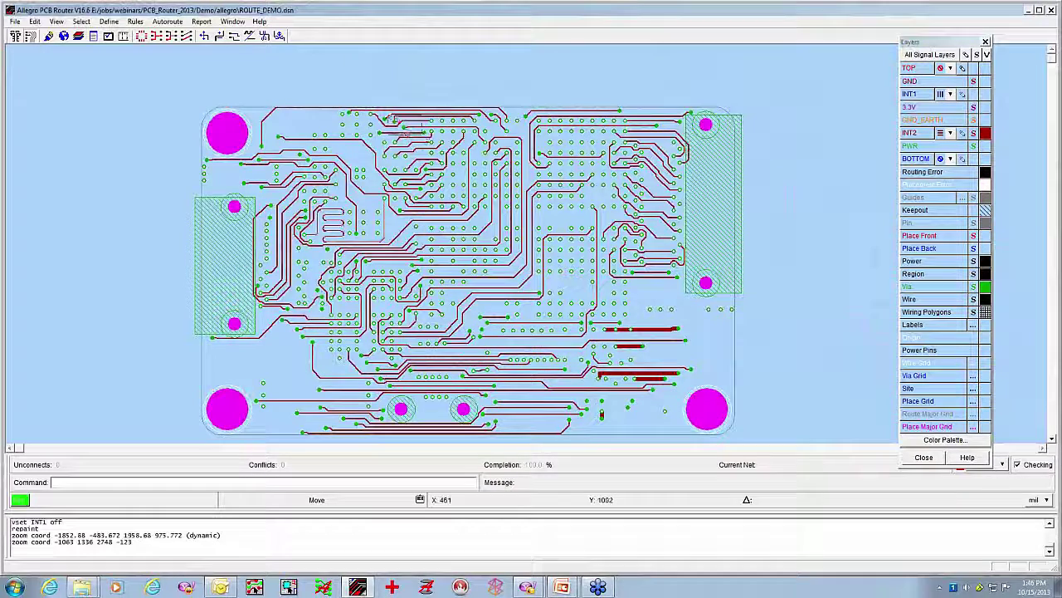
scroll(369, 105, up, 3)
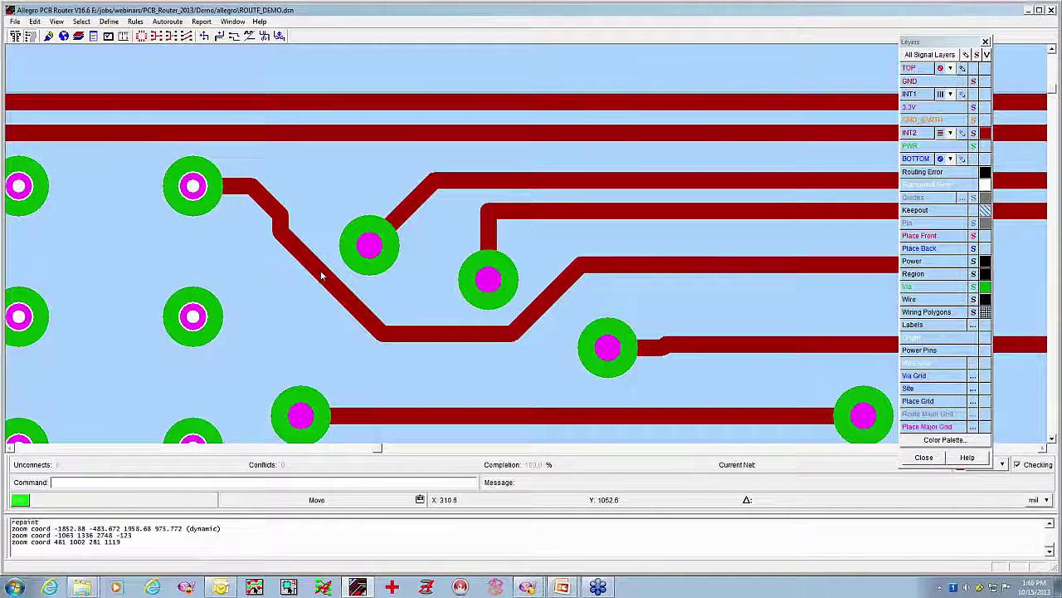
mouse_move(322, 270)
mouse_down()
mouse_move(279, 294)
mouse_move(280, 308)
mouse_up()
click(281, 308)
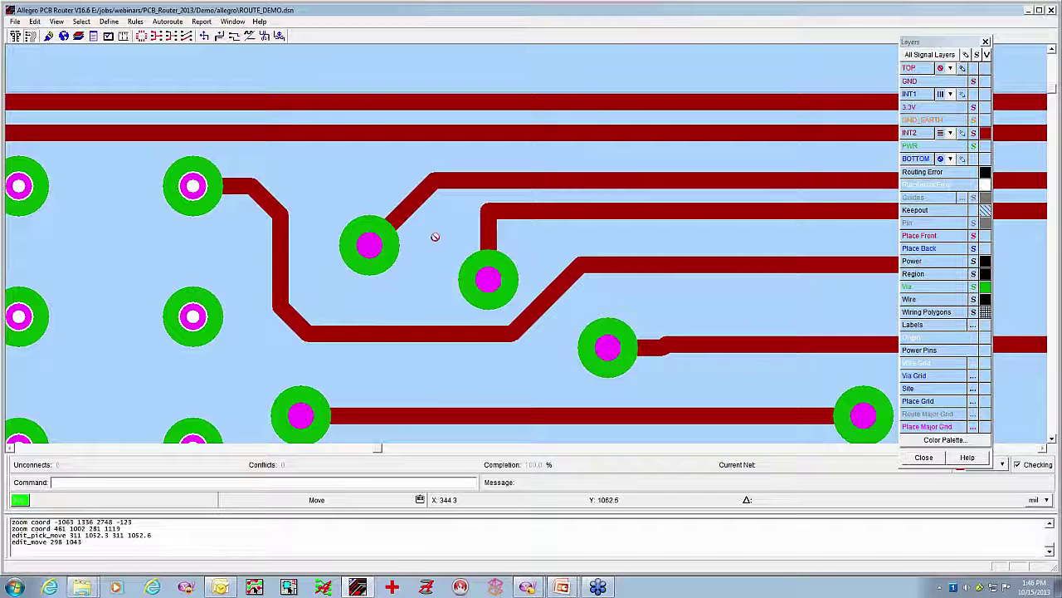
mouse_move(492, 216)
mouse_down()
mouse_move(553, 265)
mouse_move(486, 216)
mouse_up()
click(485, 215)
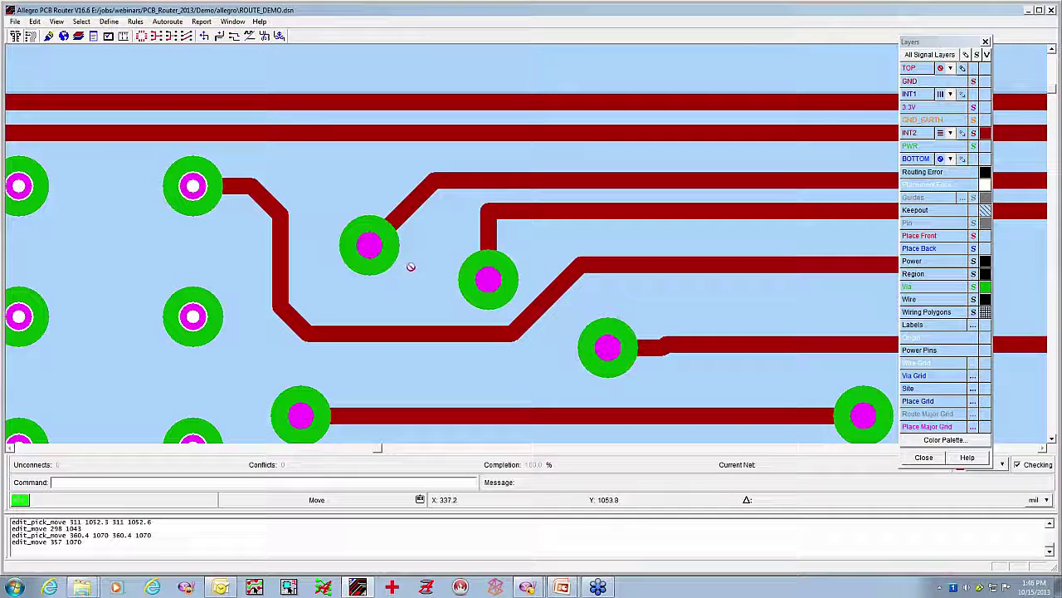
Show the whole board with all signal layers visible.
scroll(420, 263, down, 2)
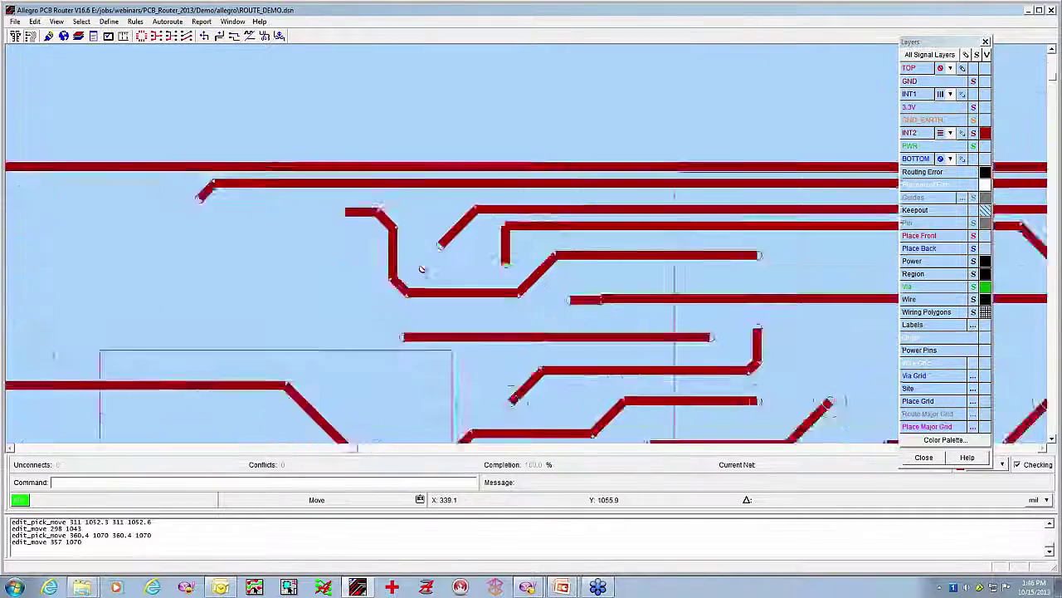
middle_click(762, 321)
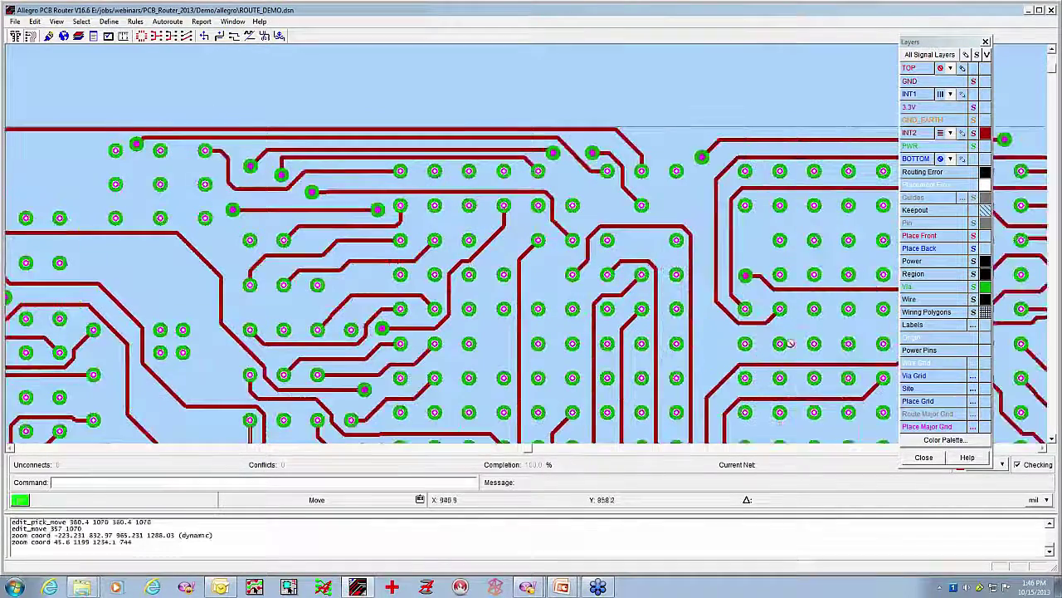
click(64, 36)
click(974, 133)
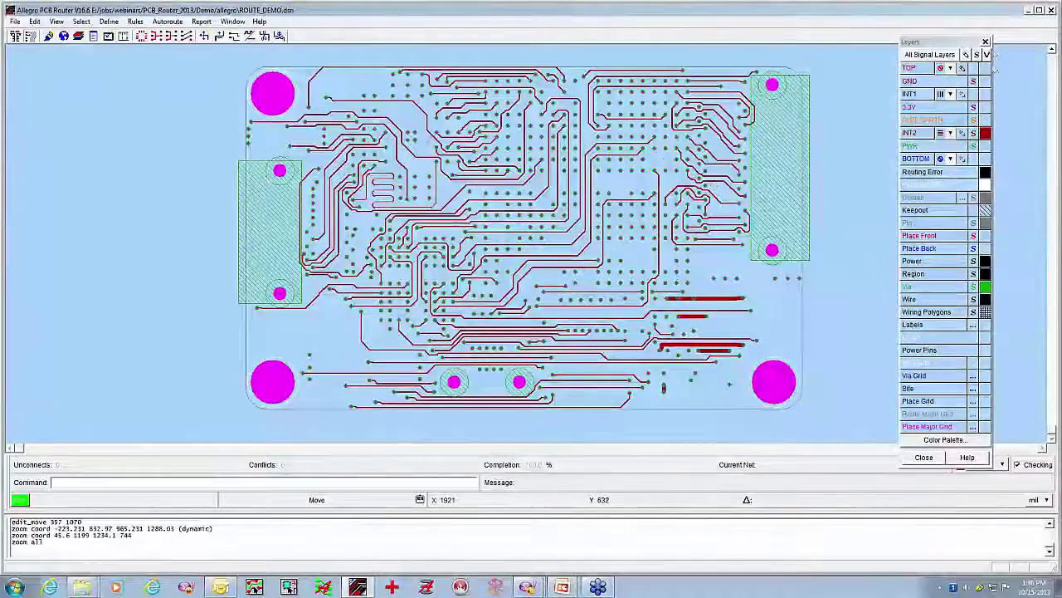
click(987, 54)
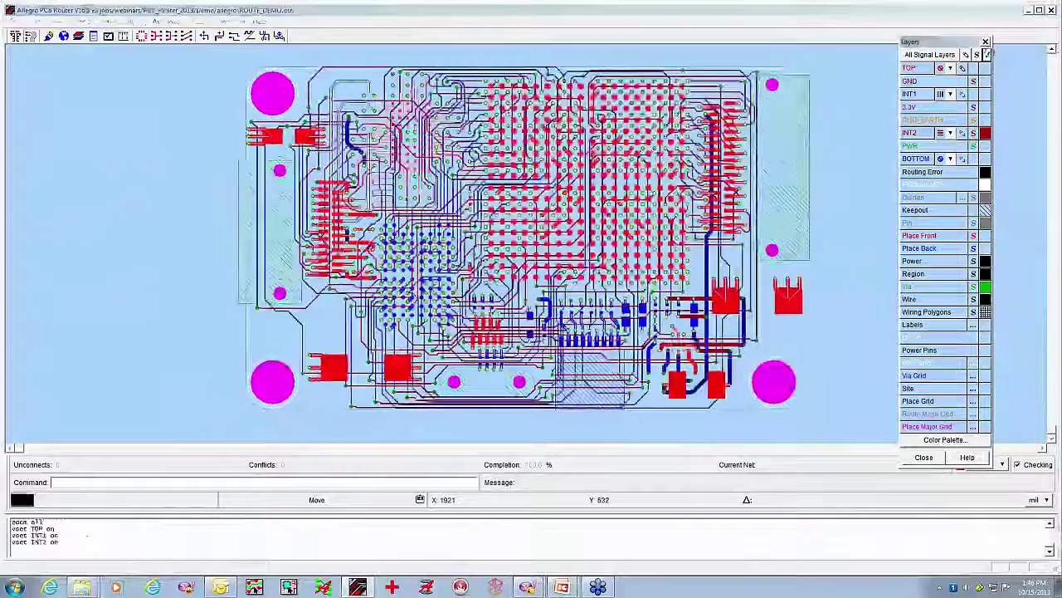
Write the routing session to ROUTE_DEMO.ses with the default options.
click(14, 20)
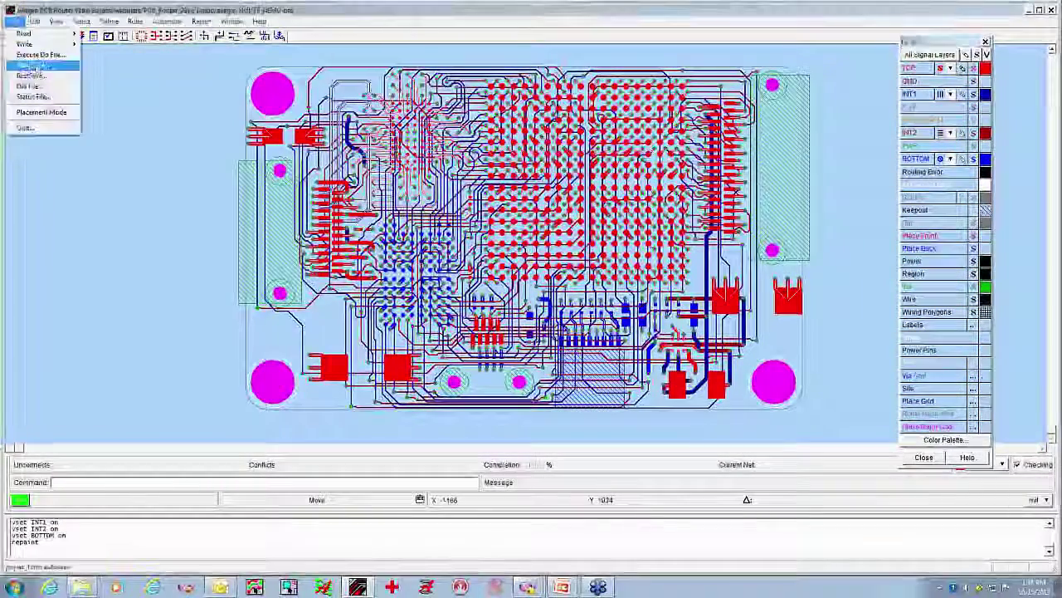
mouse_move(70, 46)
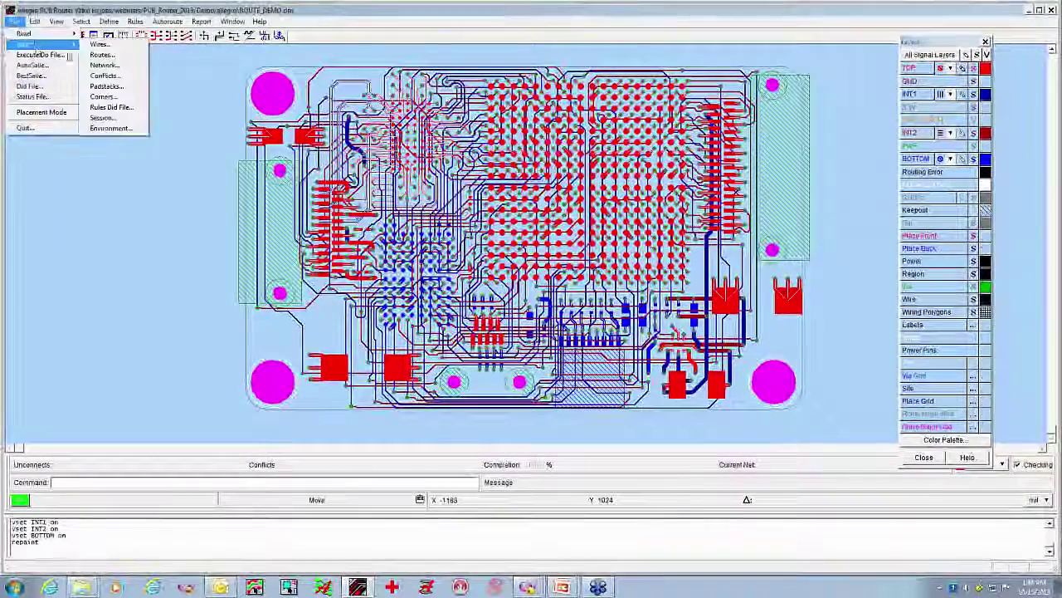
click(119, 119)
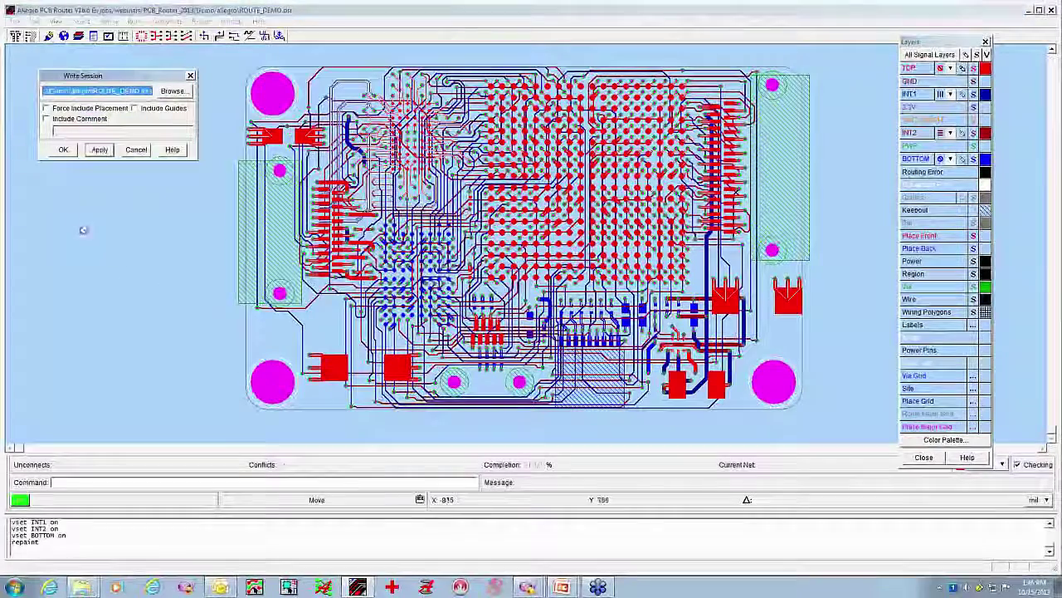
click(62, 150)
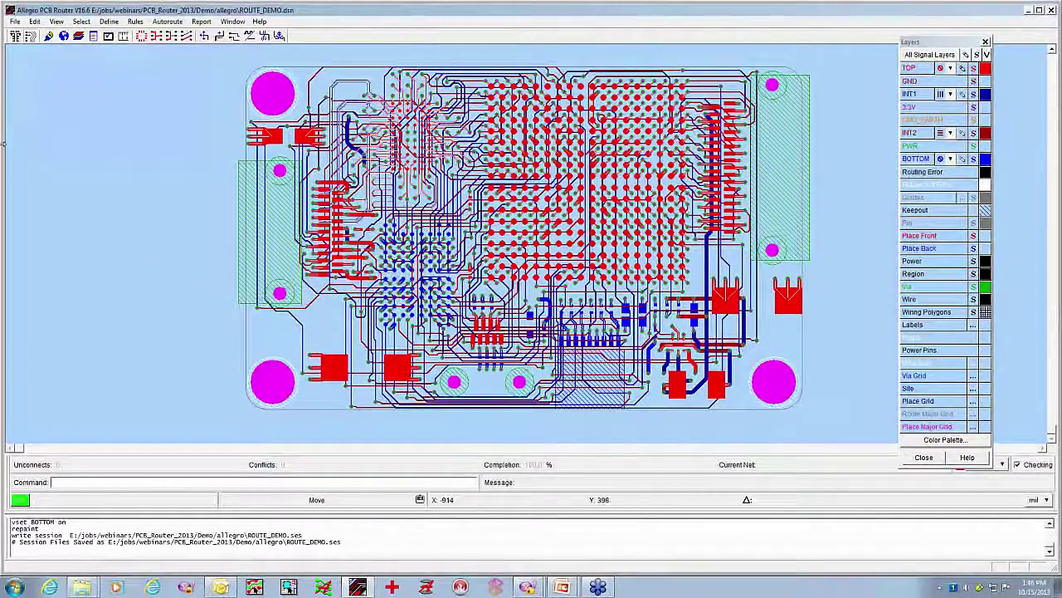
Quit PCB Router with its did file deleted, leave the slide show, and switch to the ROUTE_DEMO board in OrCAD PCB Designer.
click(16, 22)
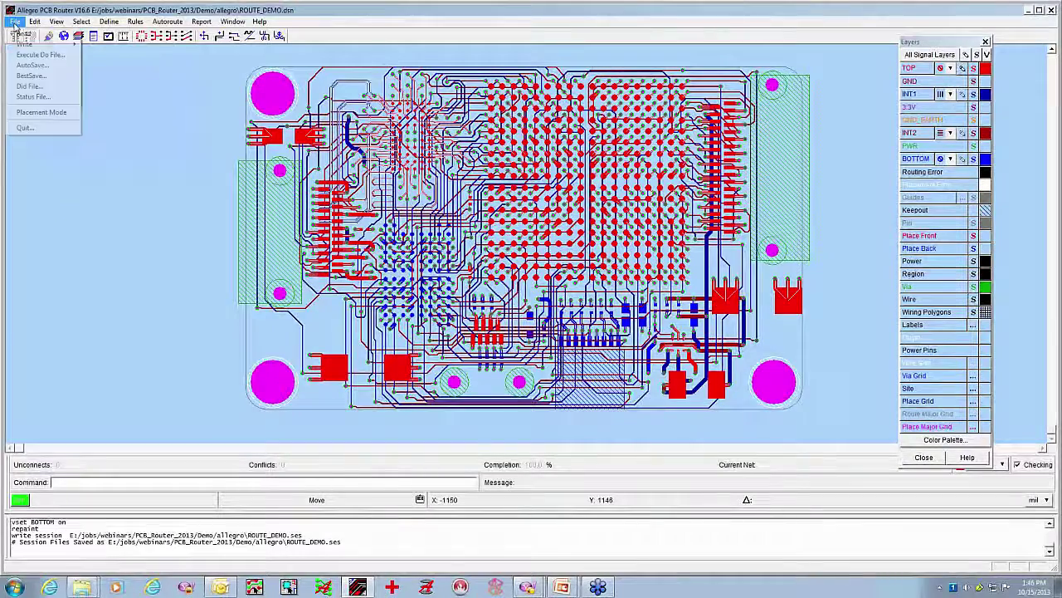
click(25, 127)
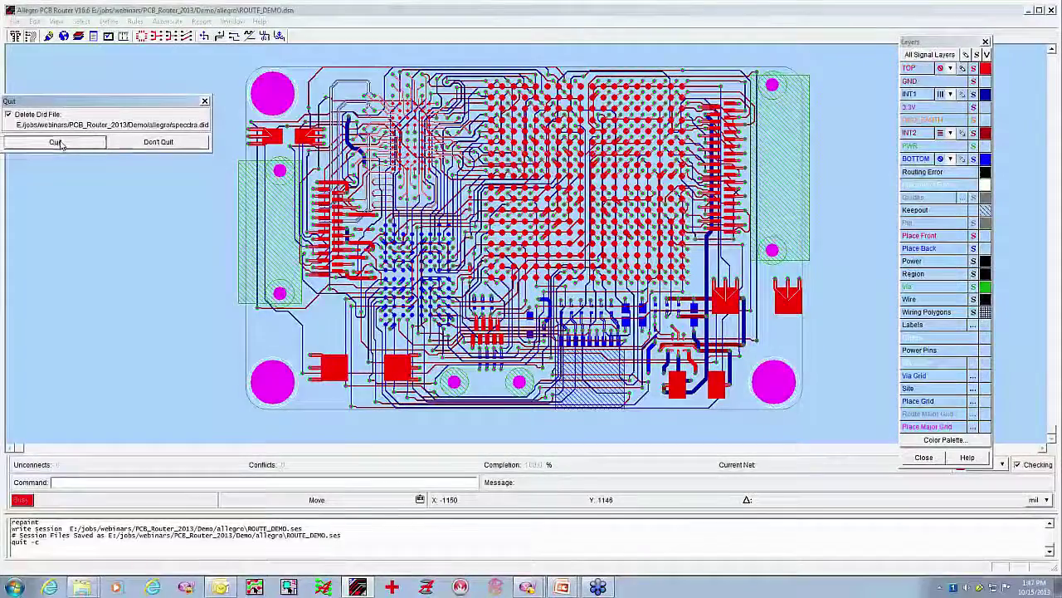
click(57, 142)
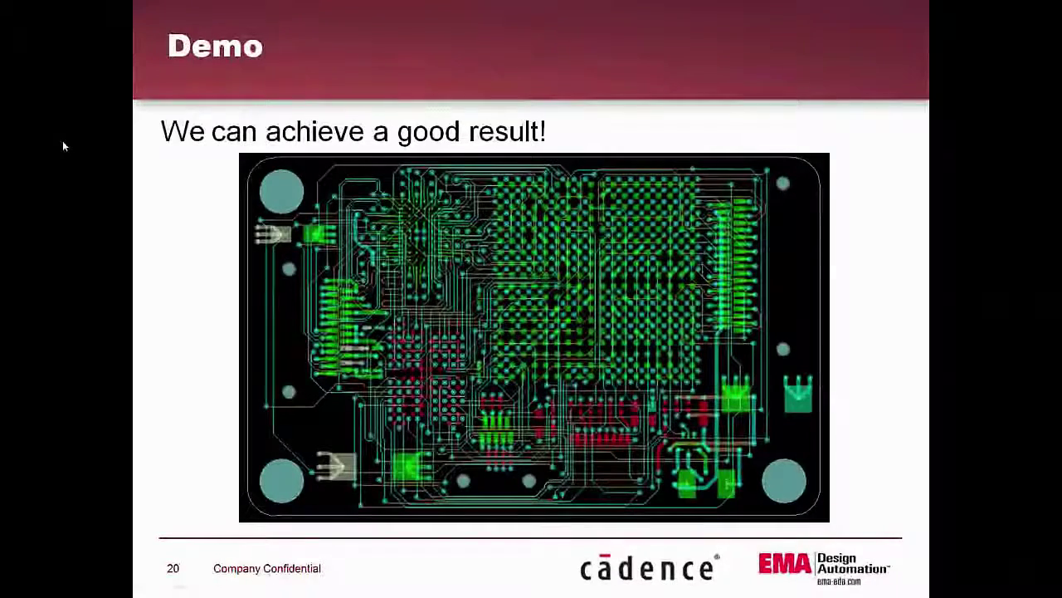
key(Escape)
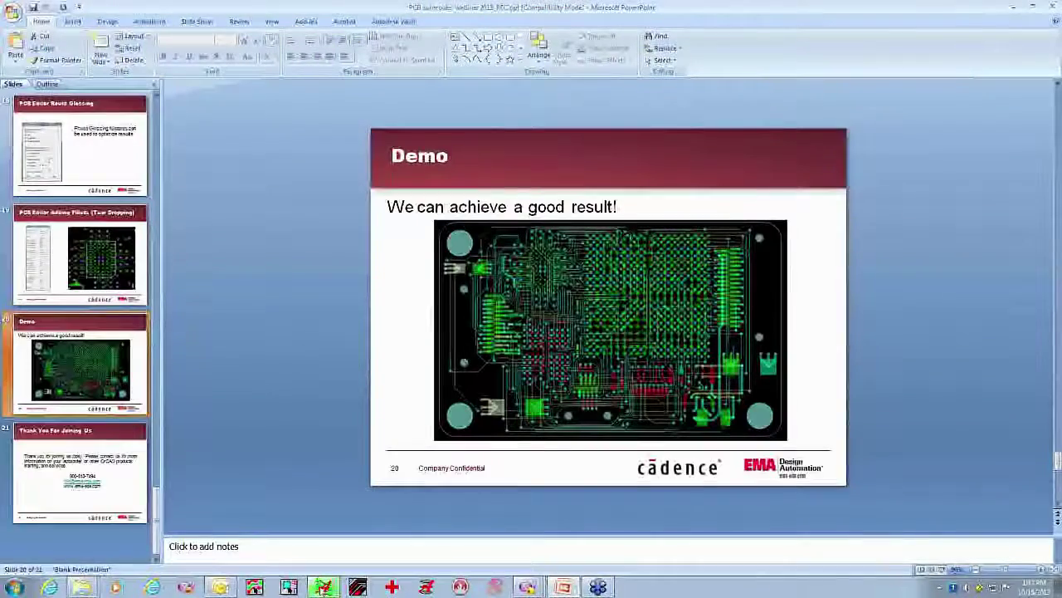
click(323, 589)
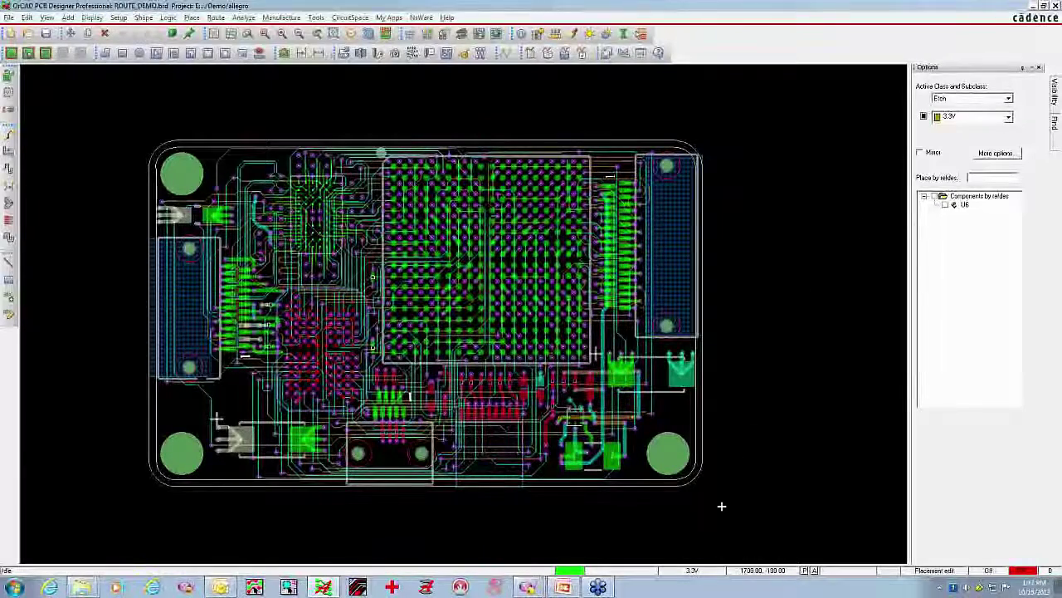
Reroute net N16376 on Int1 from the upper via beside its pad diagonally into the existing horizontal trace, replacing the old connection through the lower via.
middle_click(674, 503)
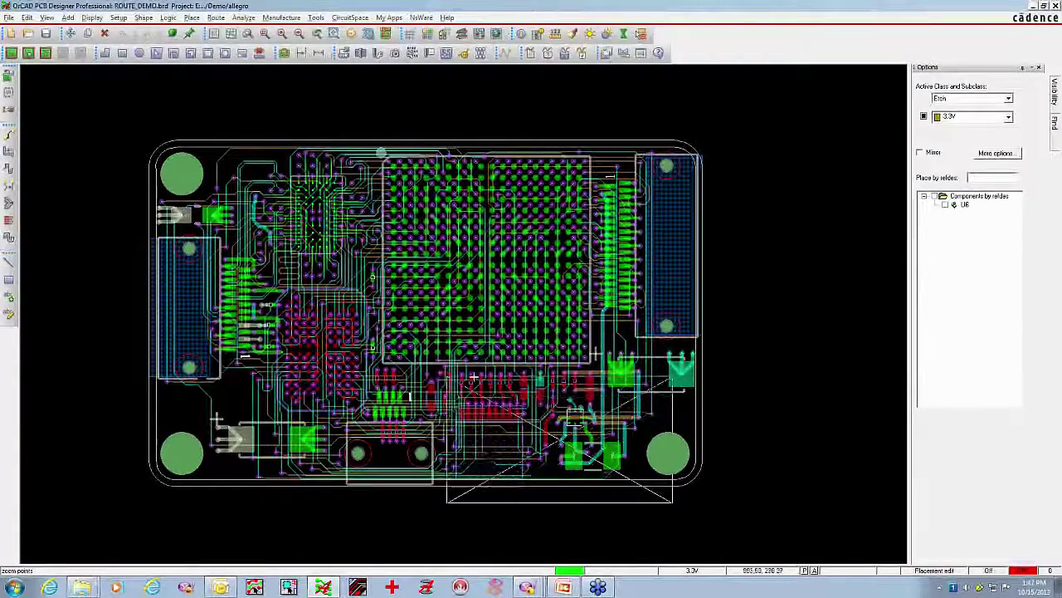
middle_click(445, 375)
middle_click(640, 462)
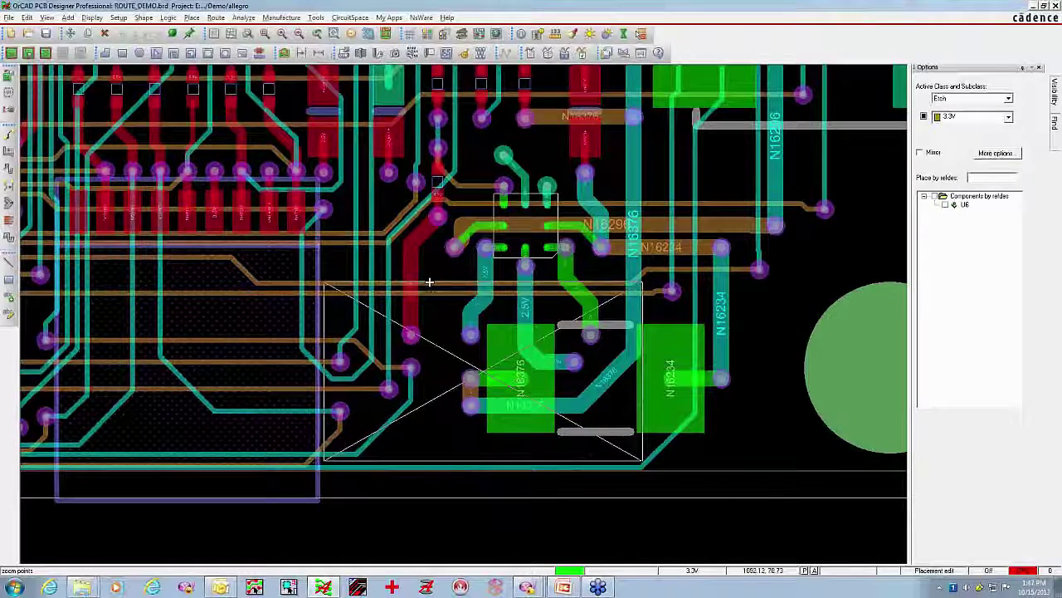
middle_click(320, 281)
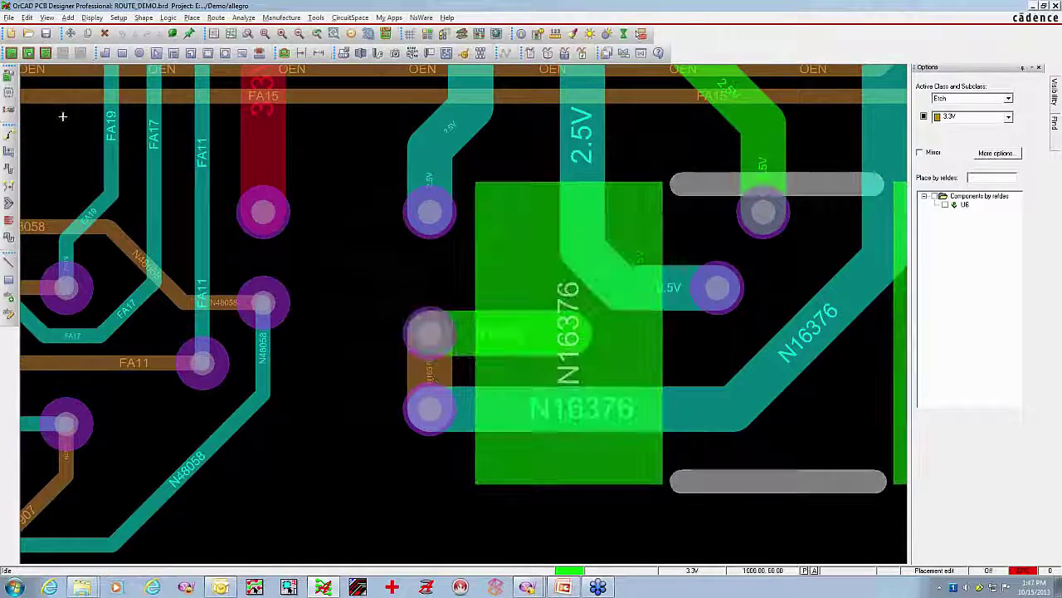
click(9, 135)
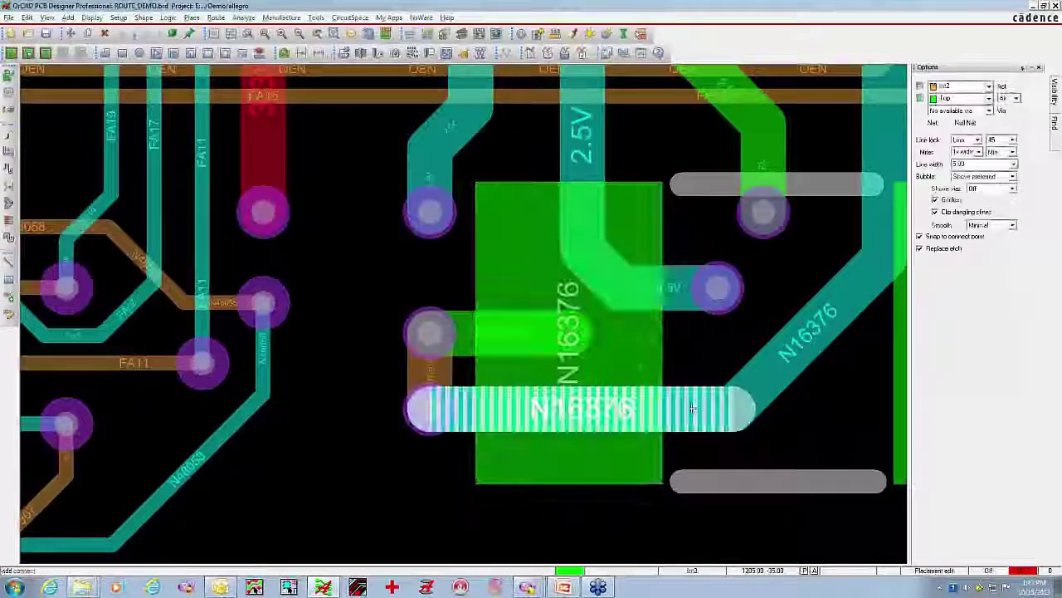
click(423, 327)
click(568, 405)
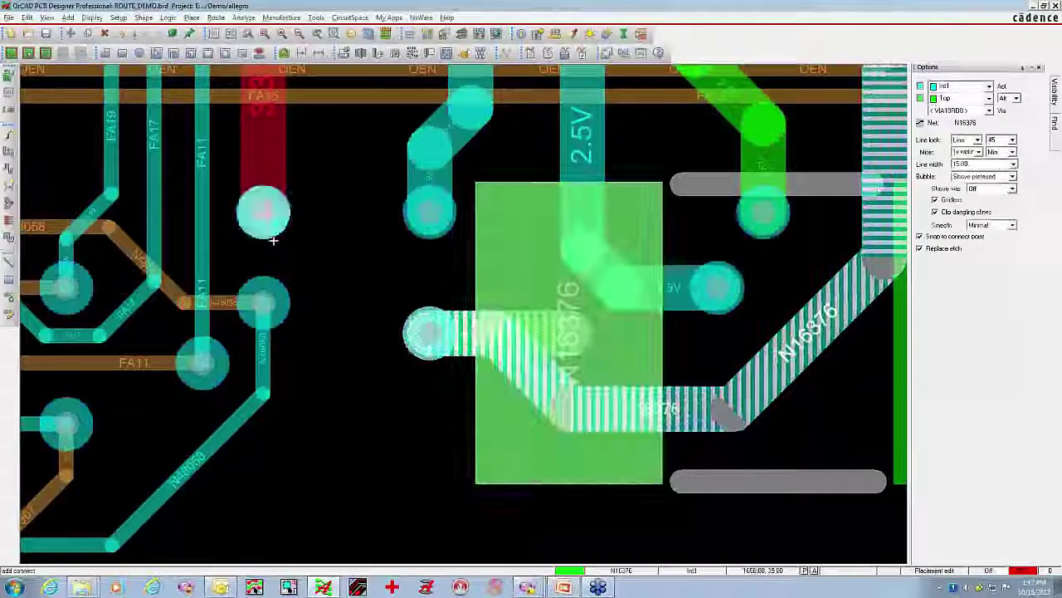
Slide N16376's horizontal Int1 segment upward to shorten its path to the via, and finish the slide.
key(F6)
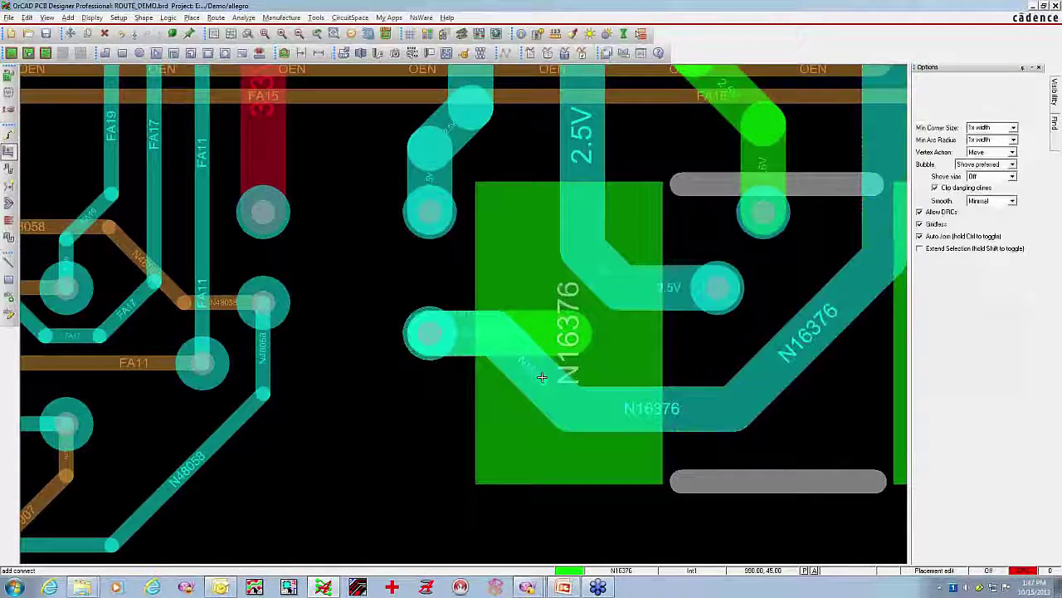
right_click(331, 258)
click(354, 265)
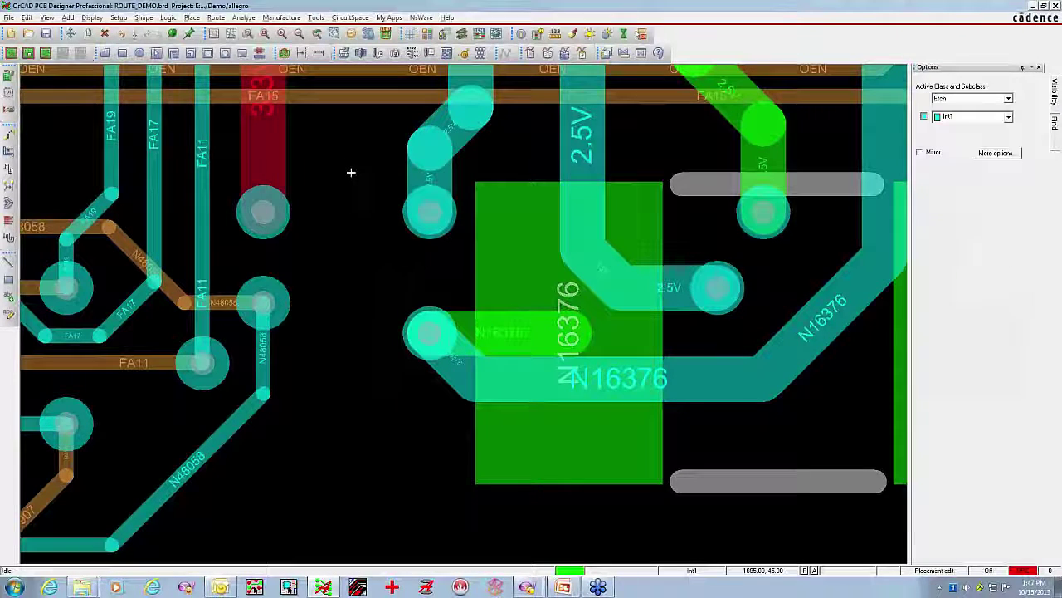
scroll(351, 178, down, 1)
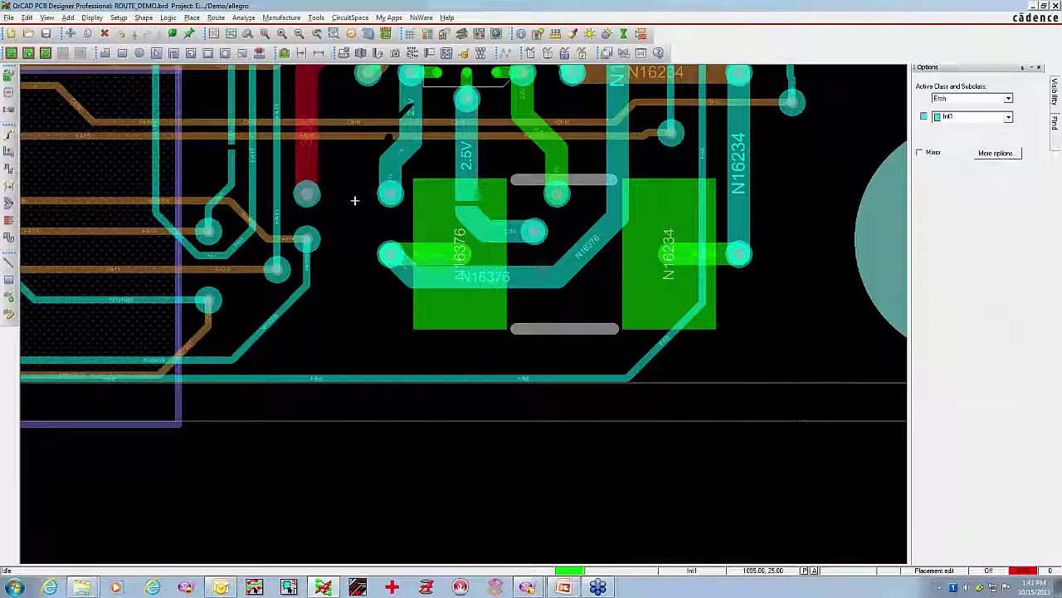
scroll(354, 200, down, 3)
scroll(349, 201, up, 2)
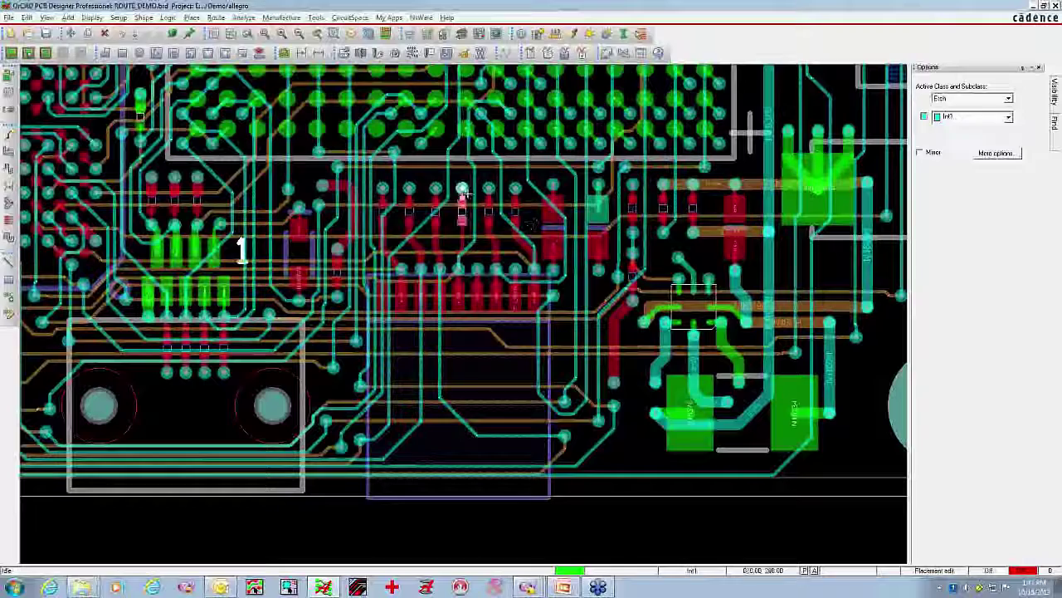
scroll(240, 249, down, 5)
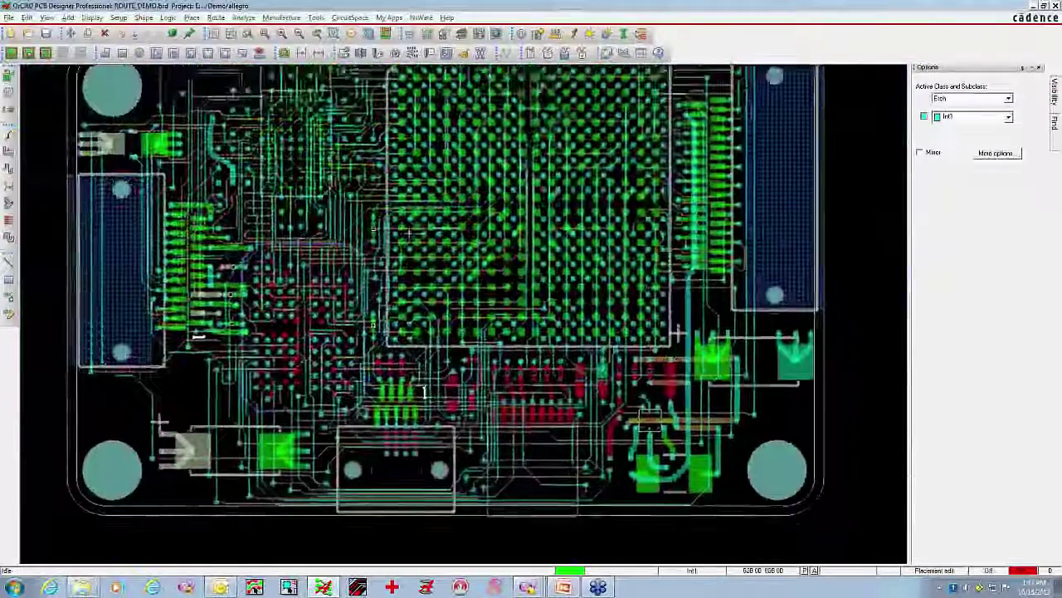
middle_drag(408, 234, 427, 252)
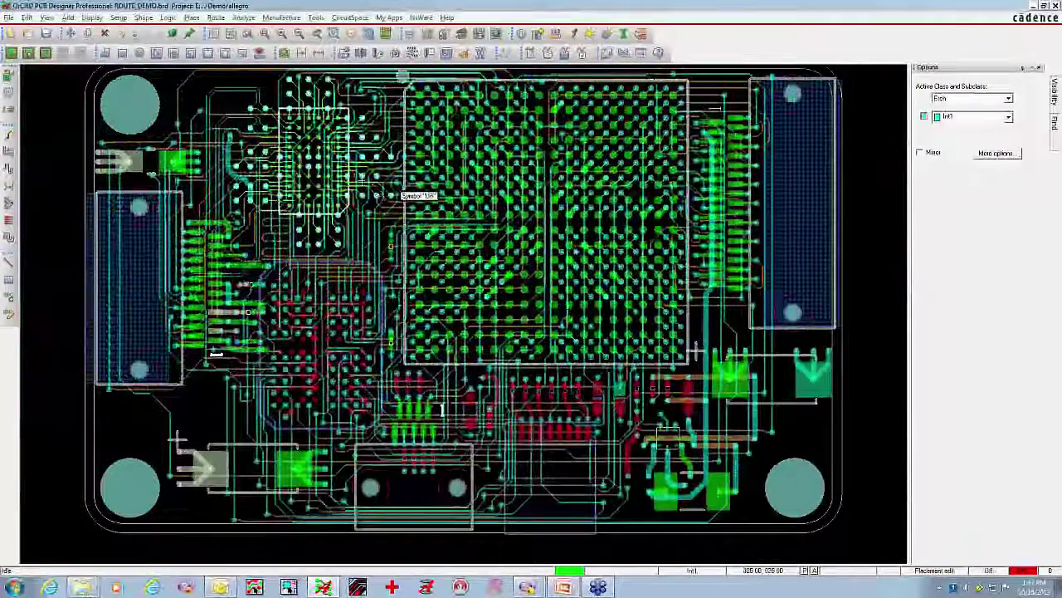
Gloss the board's routing with the default Line Smoothing parameters, using 45 corners and one execution.
click(216, 18)
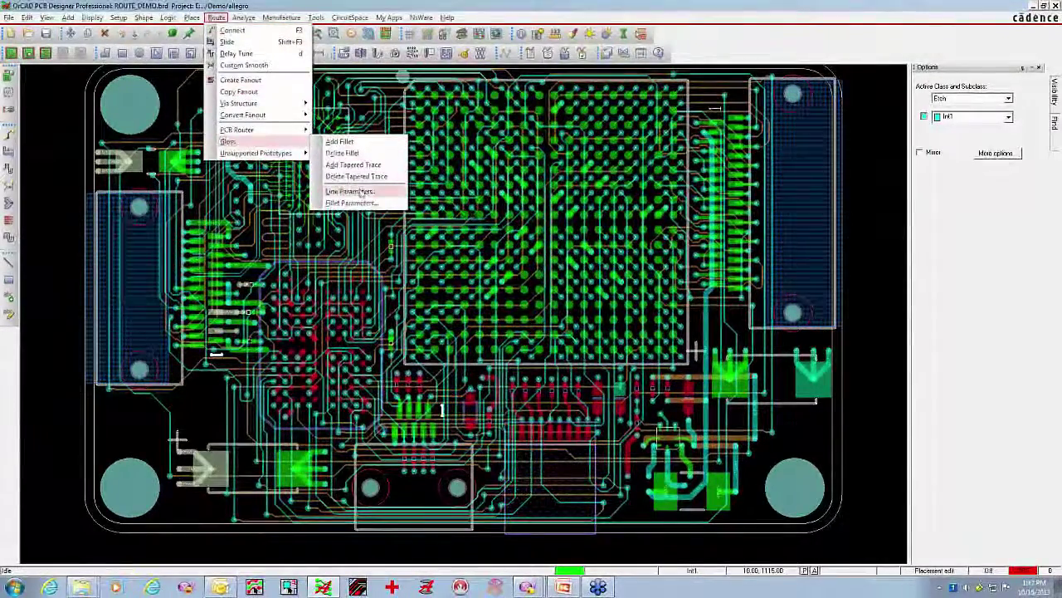
click(363, 191)
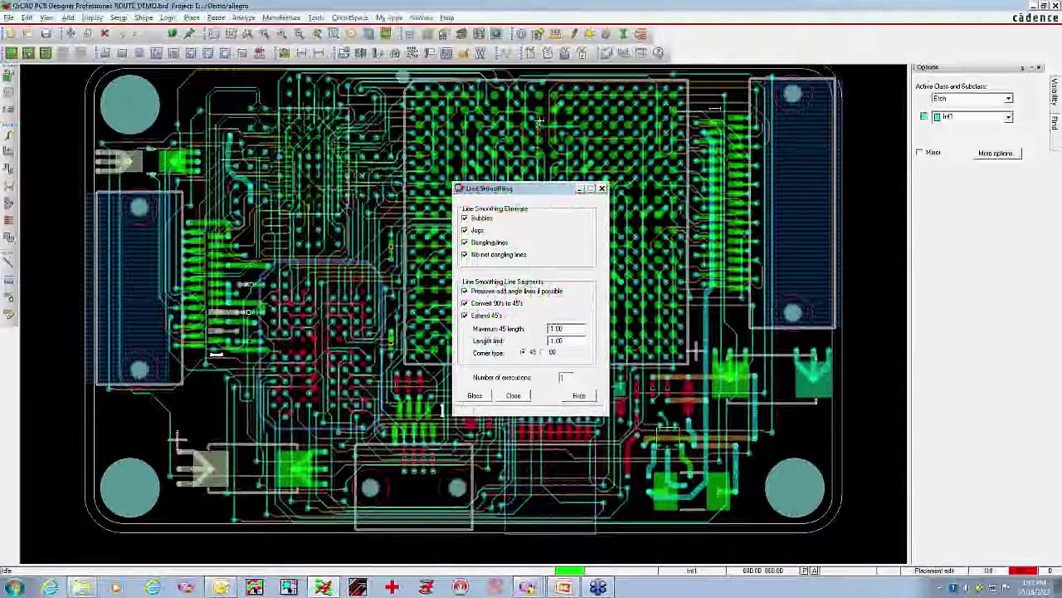
drag(515, 189, 767, 109)
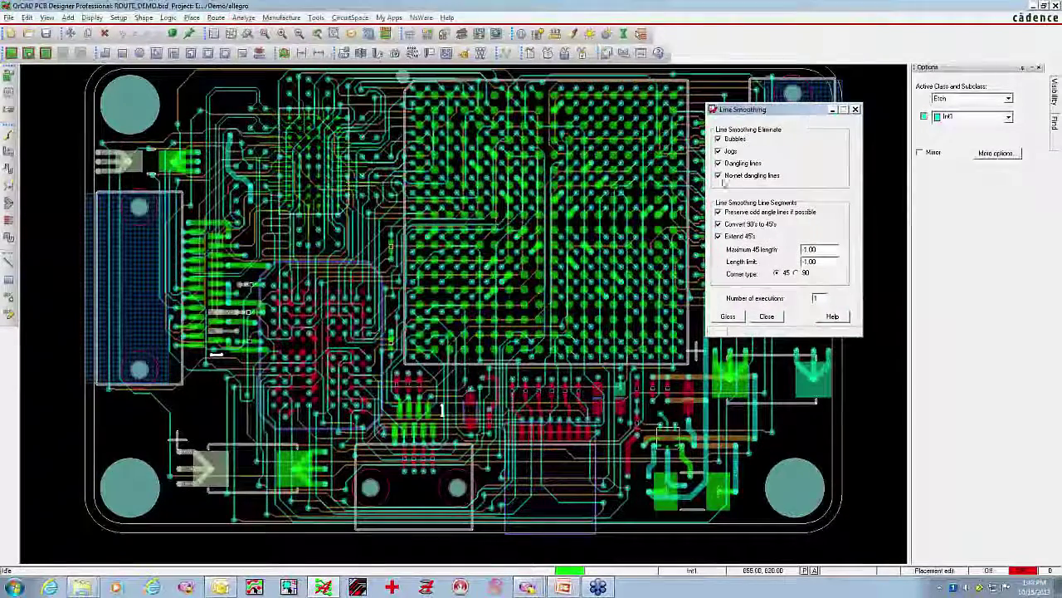
click(730, 316)
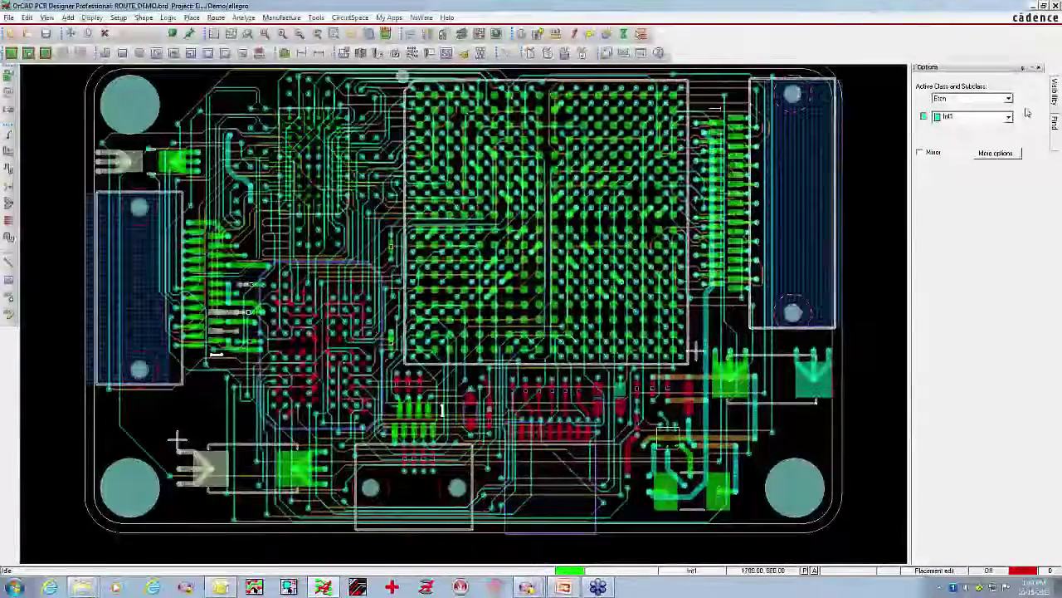
Display only the Int1 conductor layer and examine its traces around the upper edge of the large BGA.
click(1052, 93)
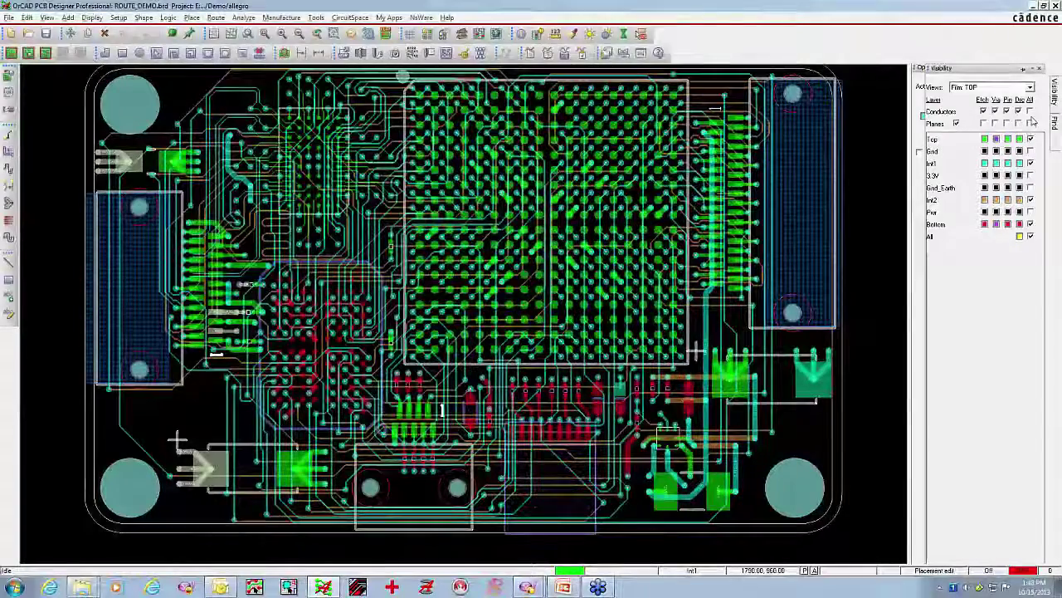
click(1030, 110)
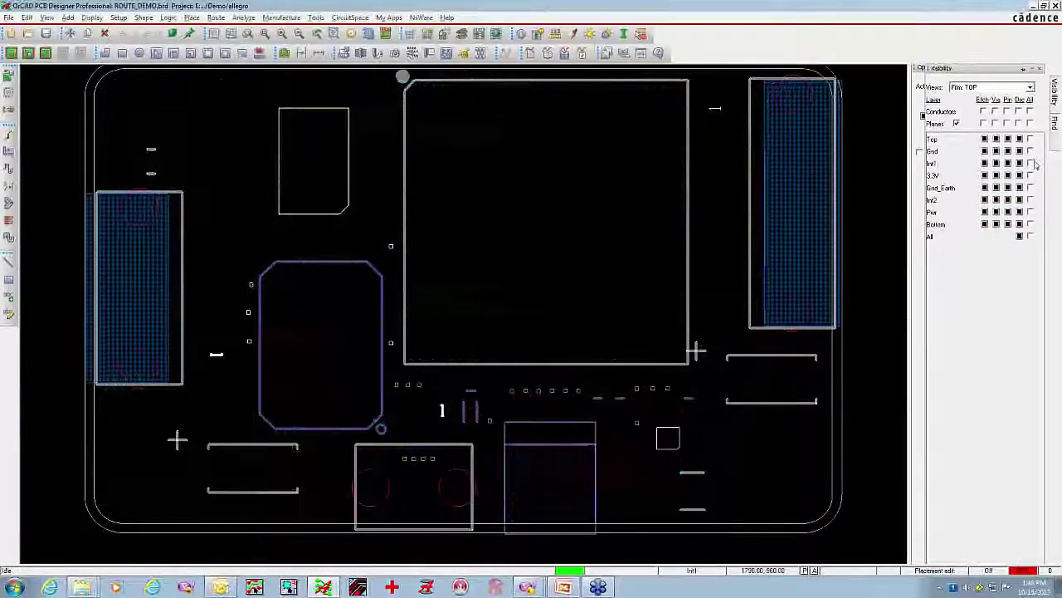
click(1029, 163)
middle_click(545, 114)
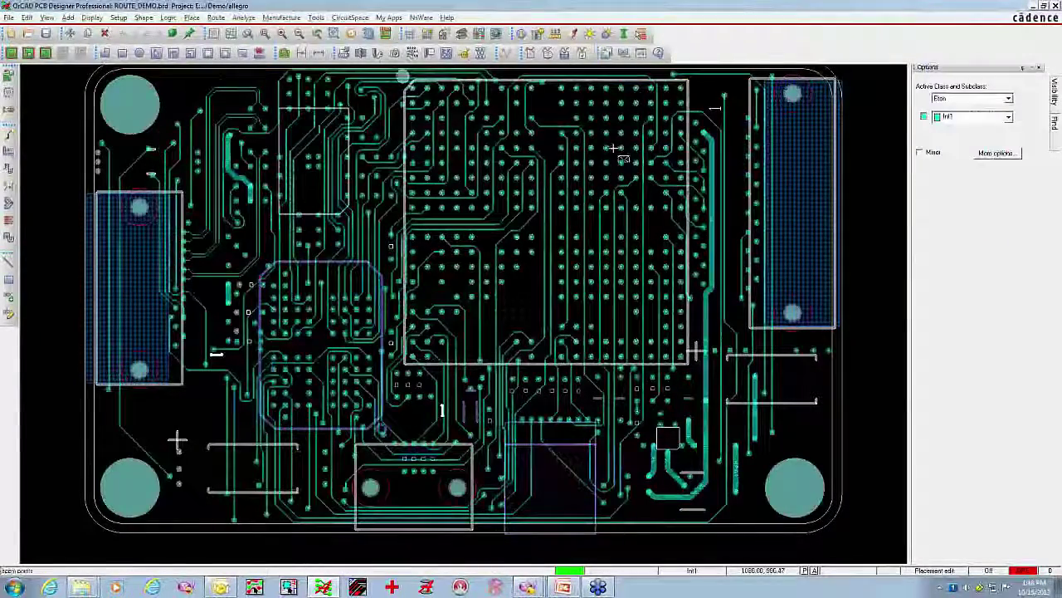
middle_click(490, 68)
middle_drag(465, 182, 370, 183)
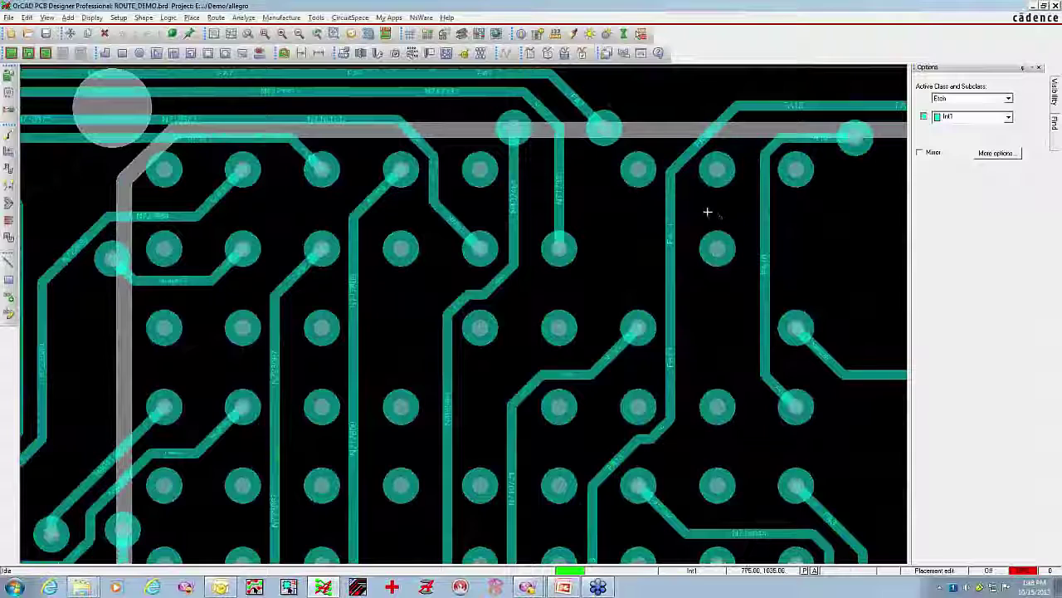
Switch the displayed conductor layer from Int1 to Int2 and examine its traces across the BGA and the left half of the board.
mouse_move(1055, 103)
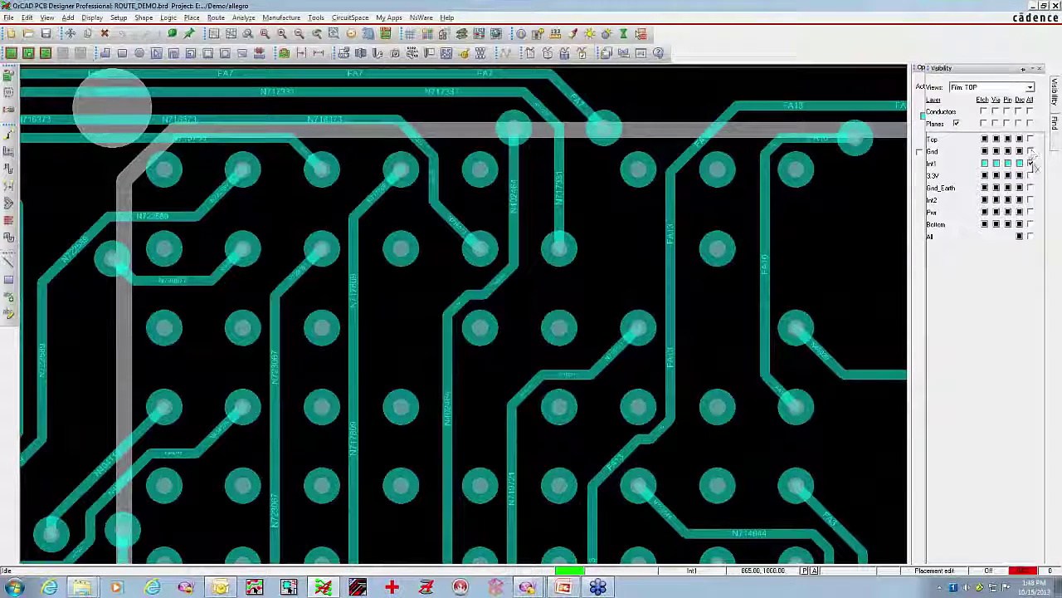
click(1030, 163)
click(1030, 200)
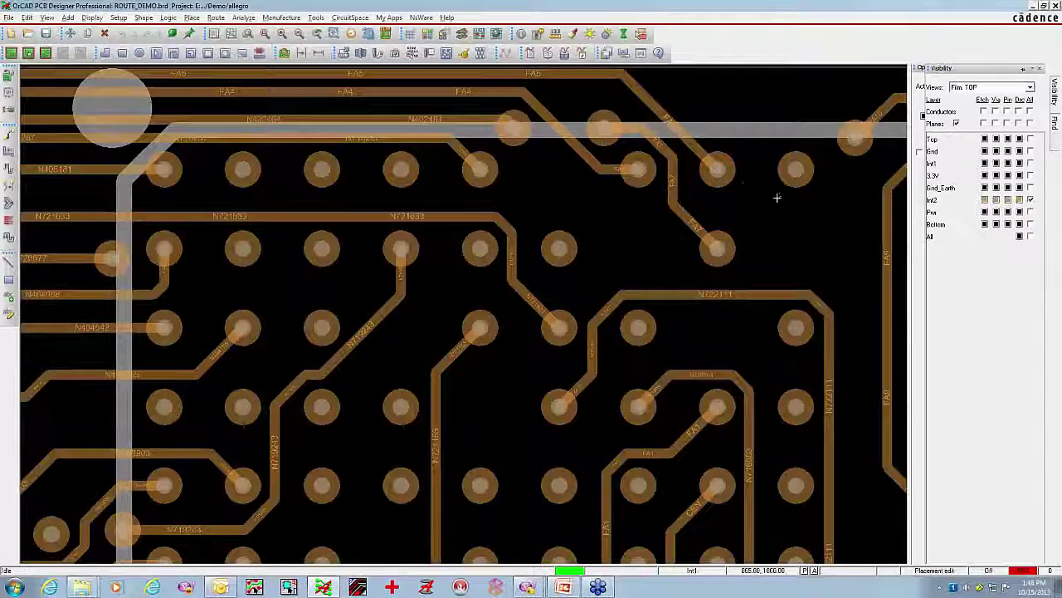
middle_drag(774, 158, 456, 211)
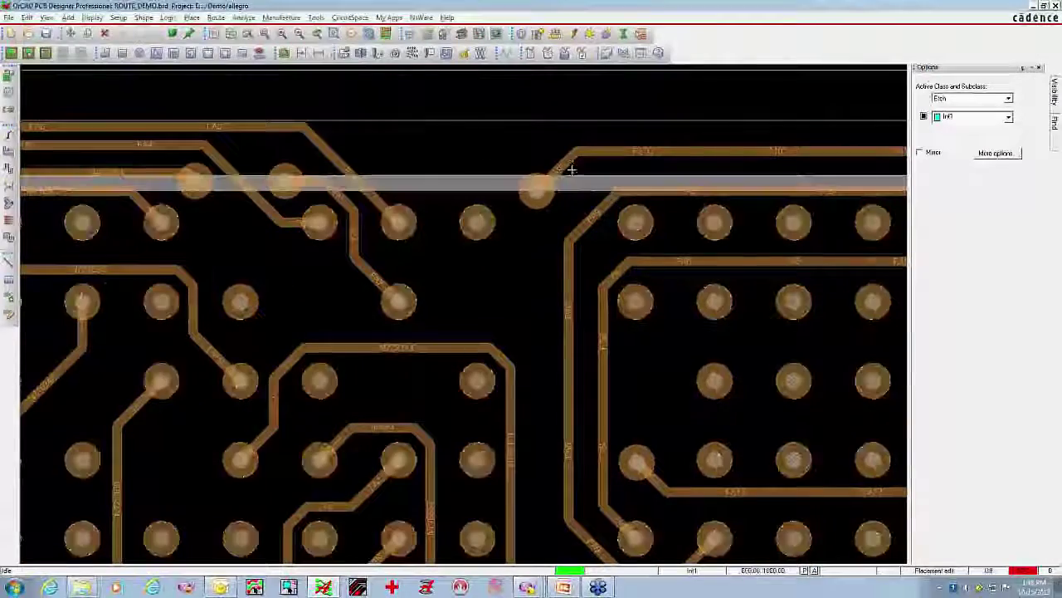
scroll(482, 217, down, 1)
middle_drag(530, 323, 496, 224)
middle_drag(492, 308, 491, 247)
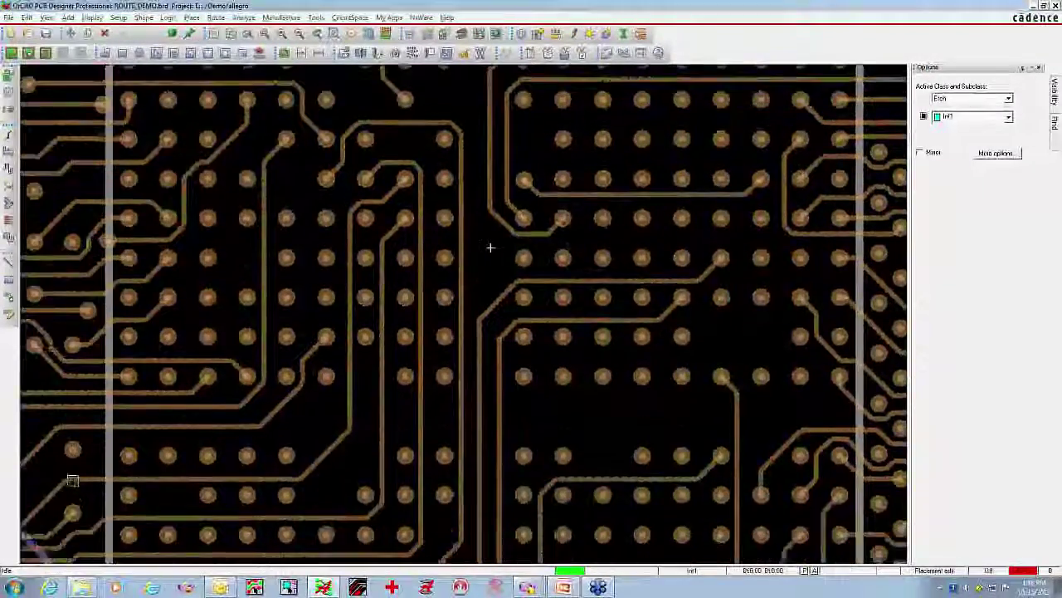
scroll(490, 247, down, 1)
middle_drag(732, 506, 721, 364)
middle_drag(526, 239, 669, 391)
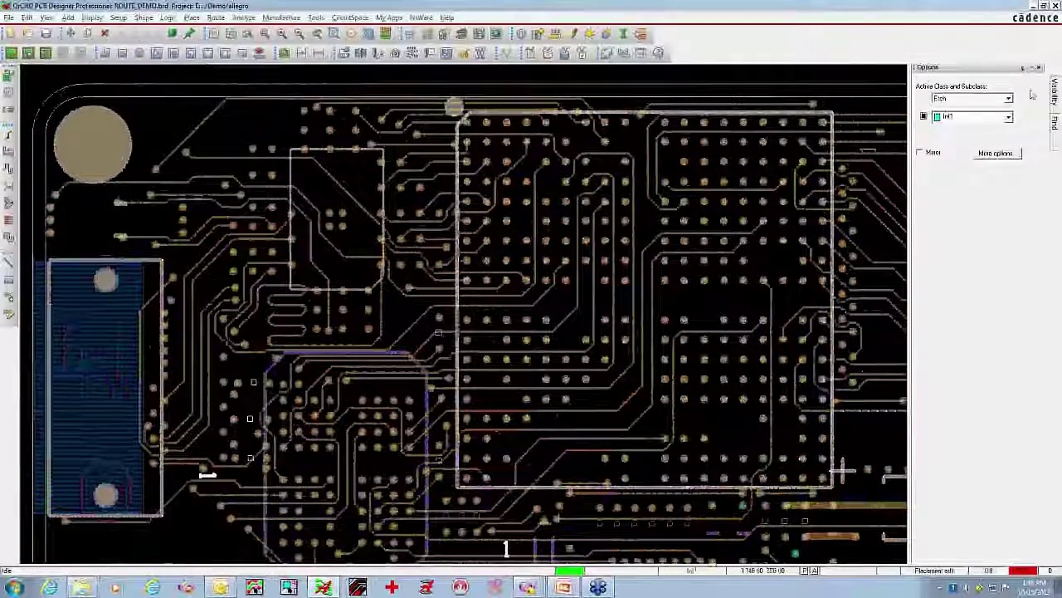
Inspect Int1's routing across the whole board with Int2 hidden, and show all conductor layers again.
mouse_move(1053, 93)
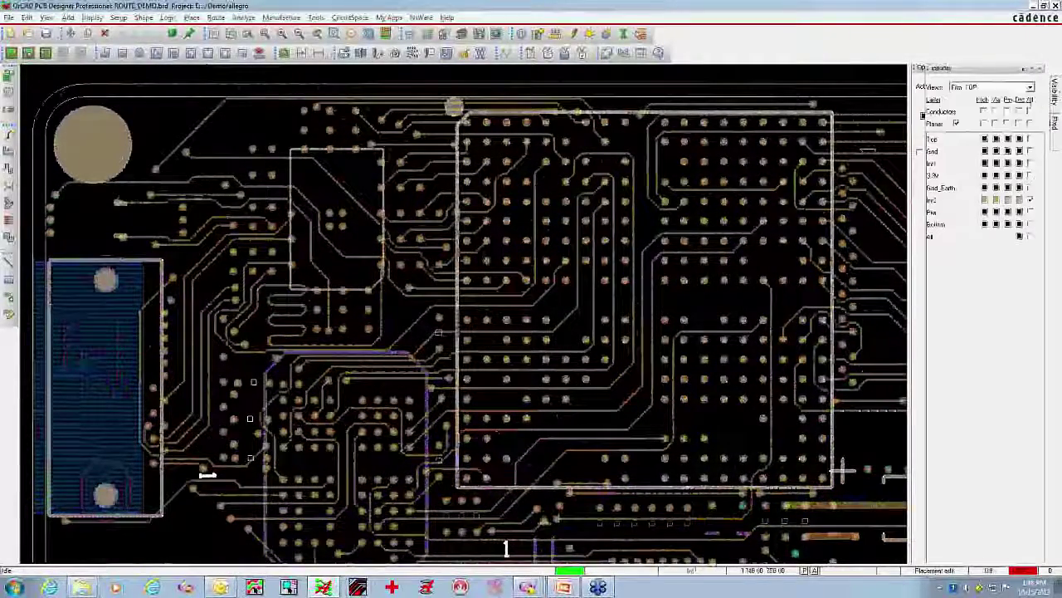
click(1030, 199)
click(1030, 163)
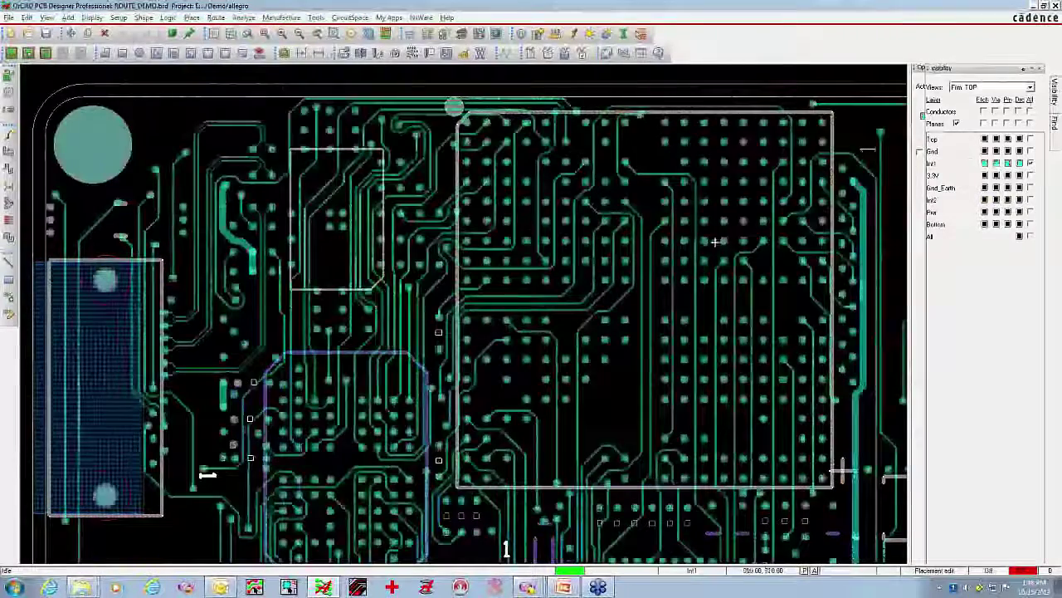
middle_drag(720, 248, 649, 176)
middle_drag(707, 412, 707, 245)
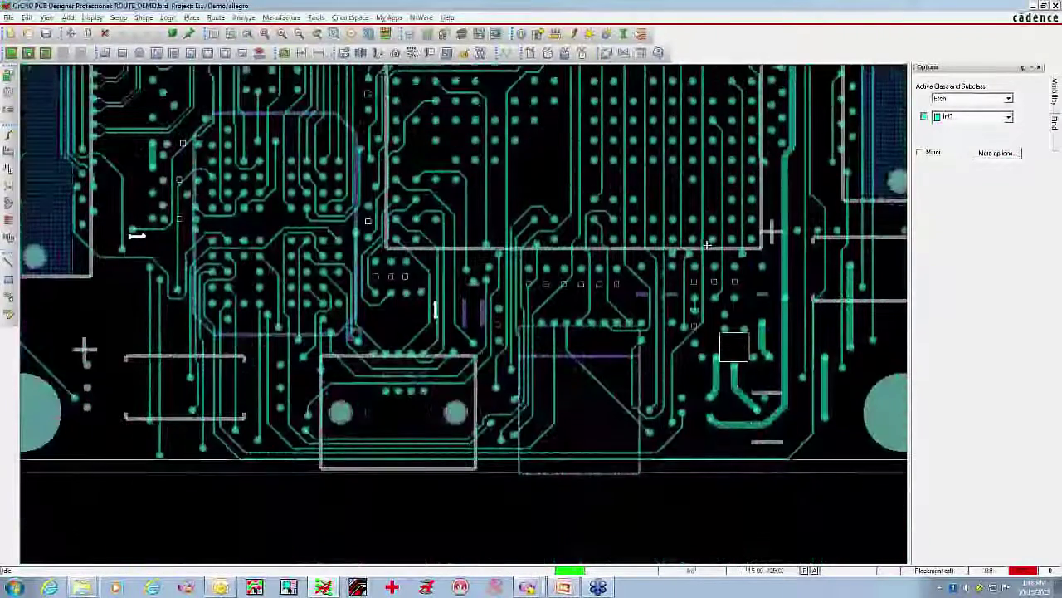
middle_drag(671, 96, 802, 246)
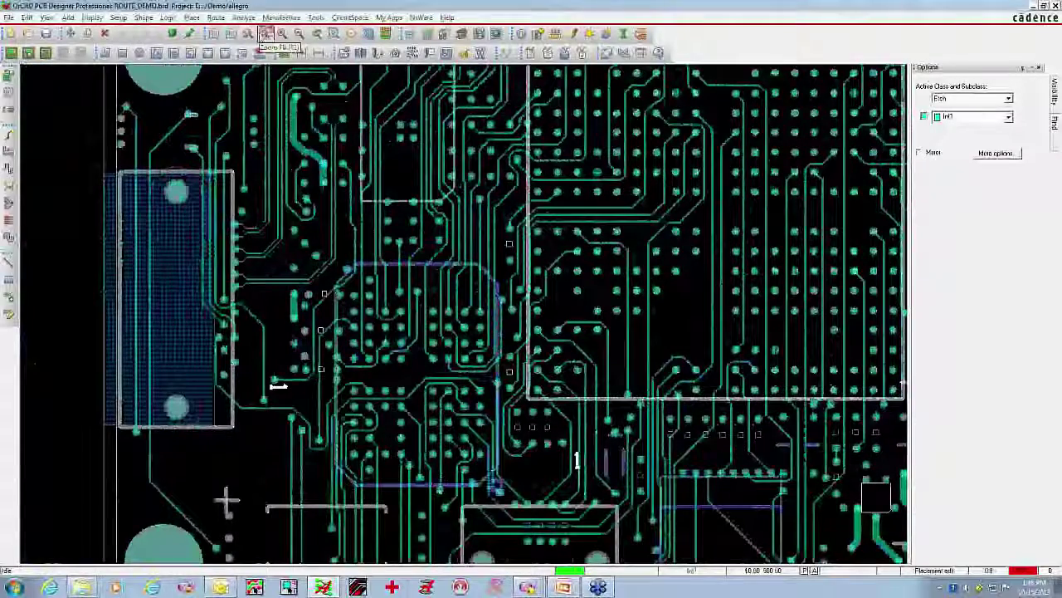
click(266, 34)
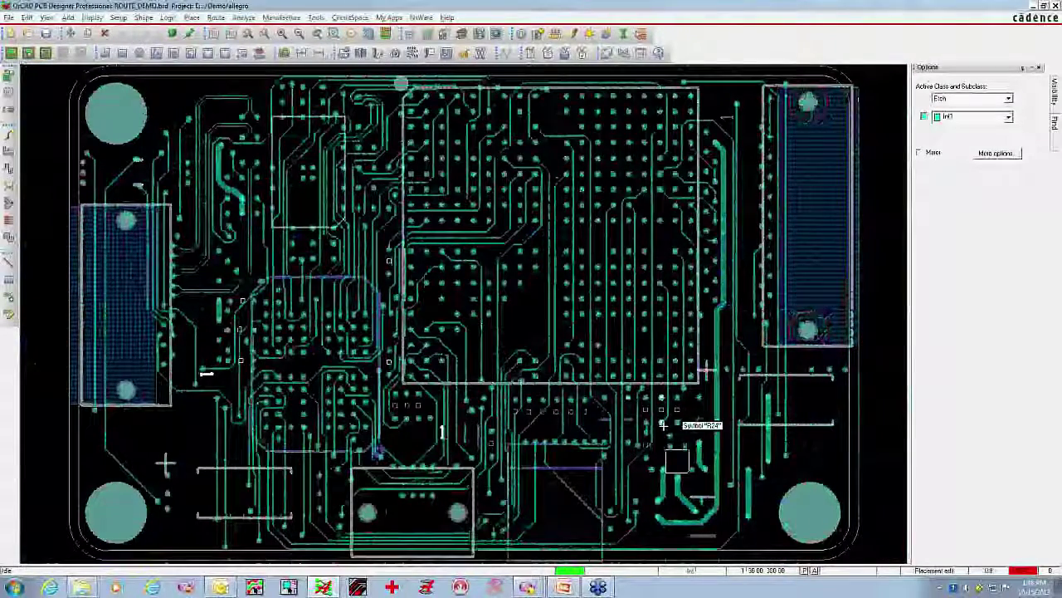
click(1055, 91)
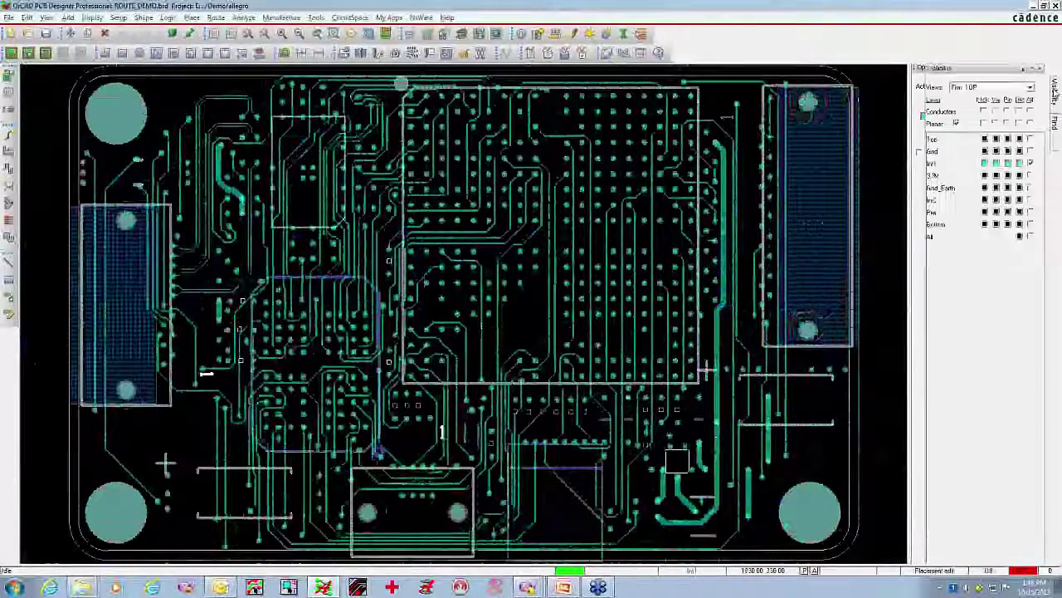
click(1030, 110)
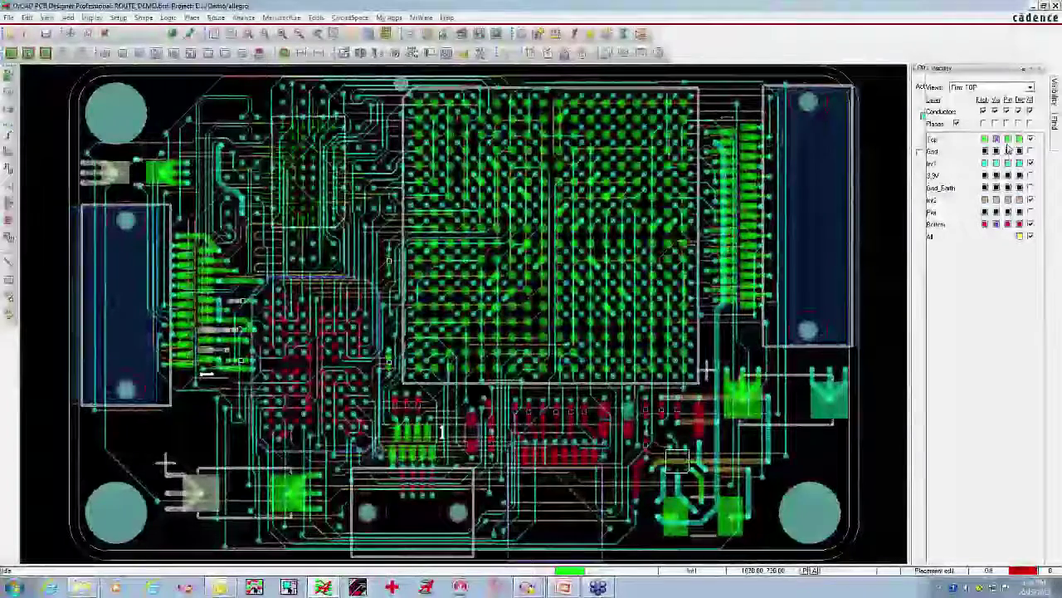
Apply the Film TOP view to examine the fanout traces of the upper-left component, and turn all conductor layers back on.
click(1030, 87)
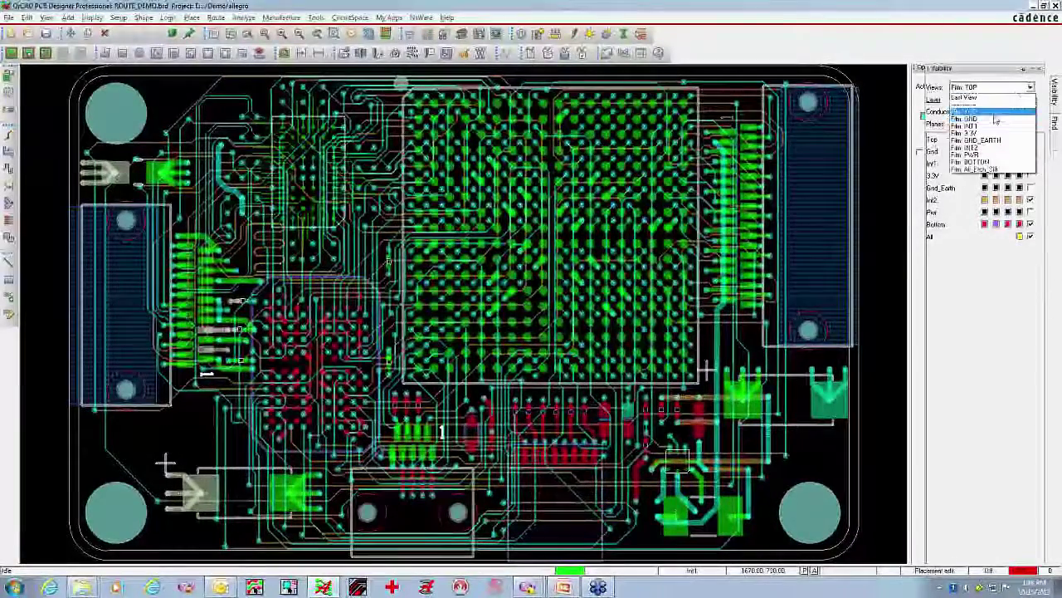
click(998, 124)
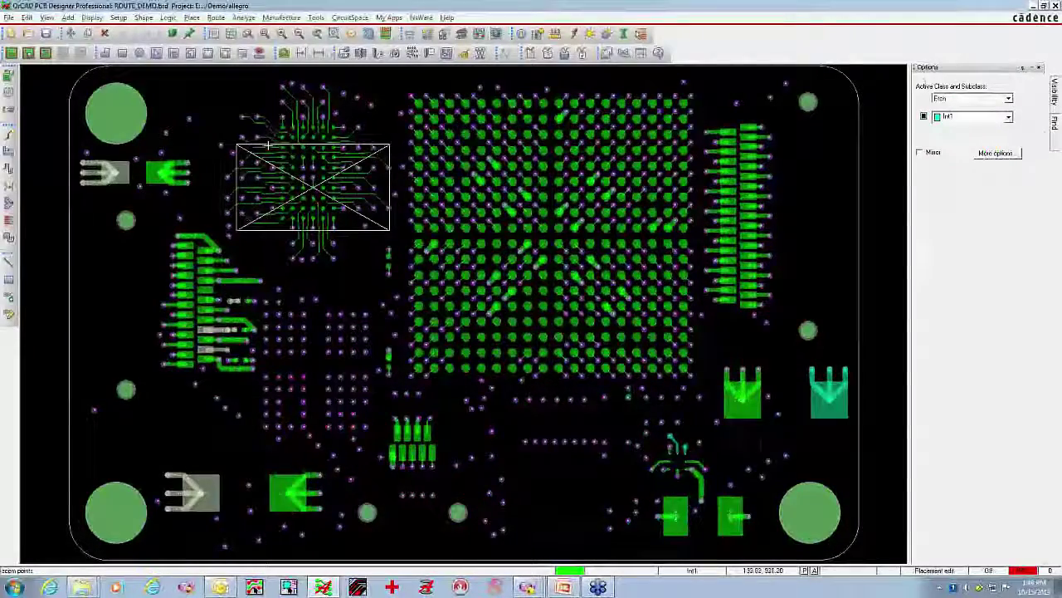
click(259, 86)
click(469, 380)
click(232, 246)
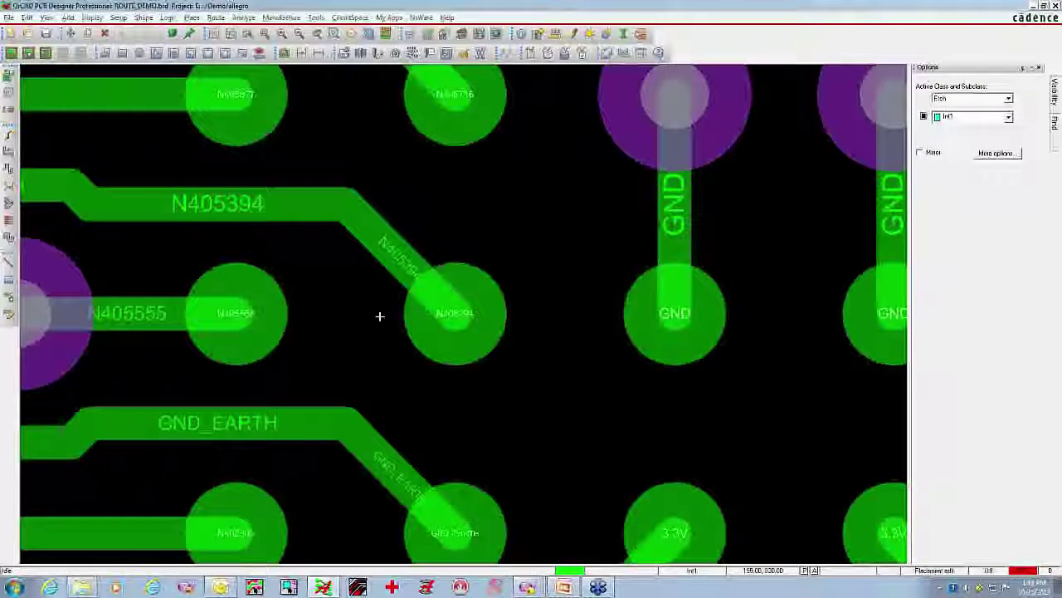
scroll(379, 316, down, 5)
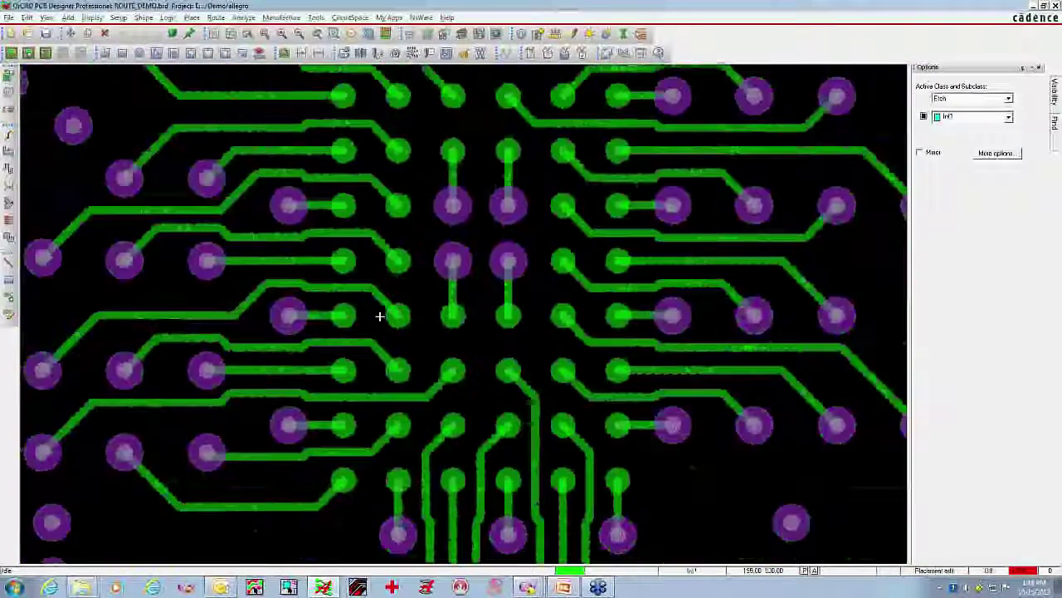
middle_drag(393, 321, 375, 313)
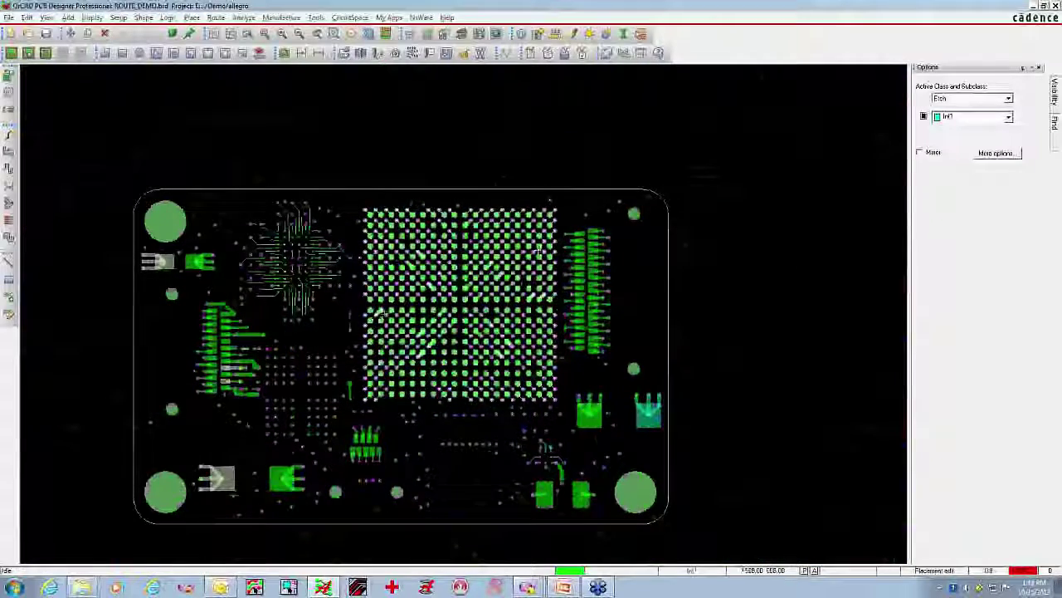
click(1054, 94)
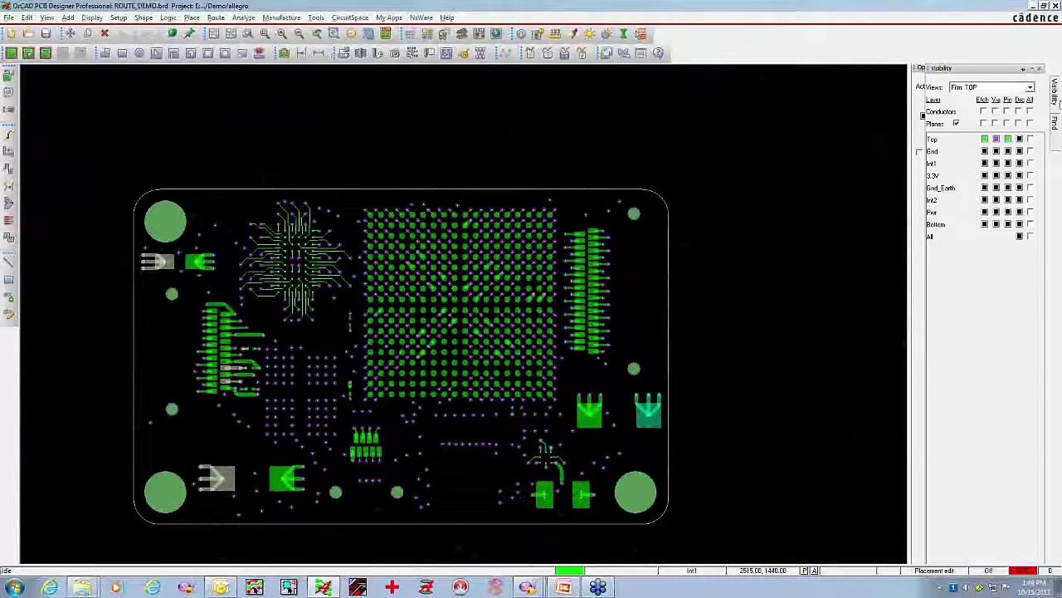
click(1031, 111)
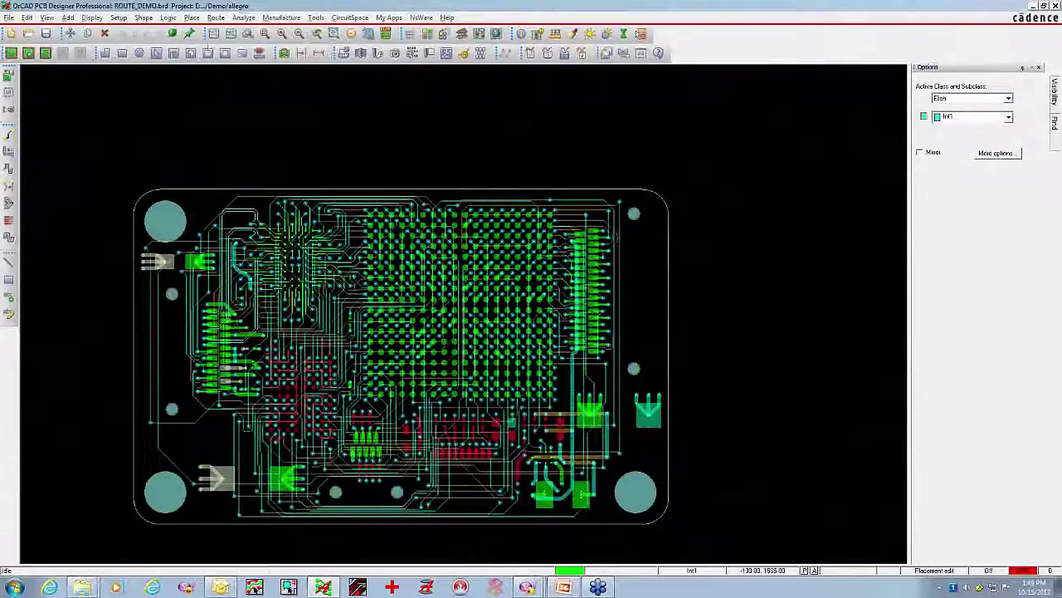
Accept the Fillet and Tapered Trace parameters with the fillet object set to All.
click(271, 18)
mouse_move(257, 20)
mouse_move(215, 17)
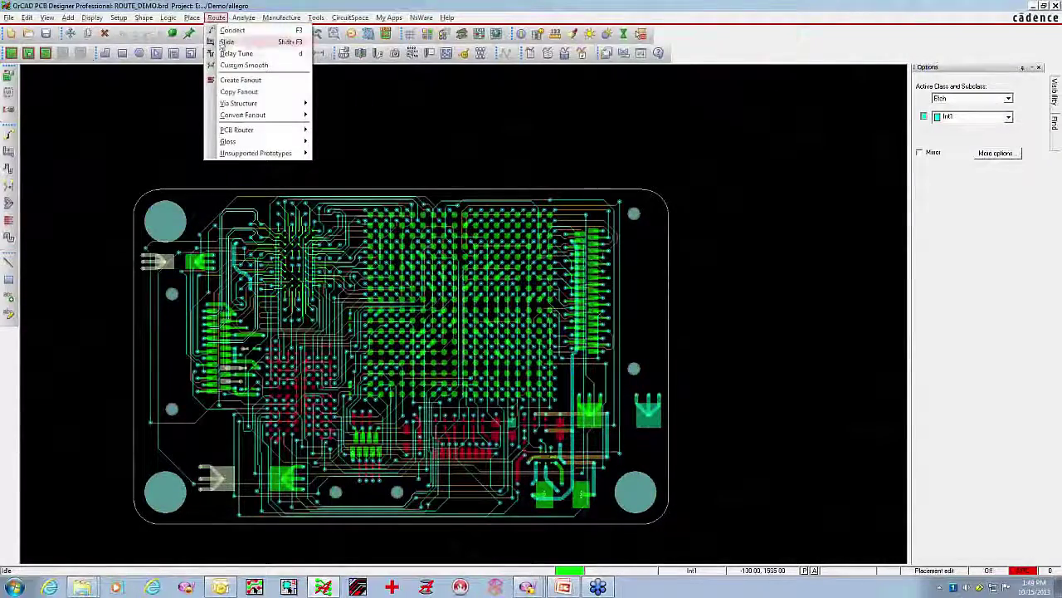
mouse_move(307, 142)
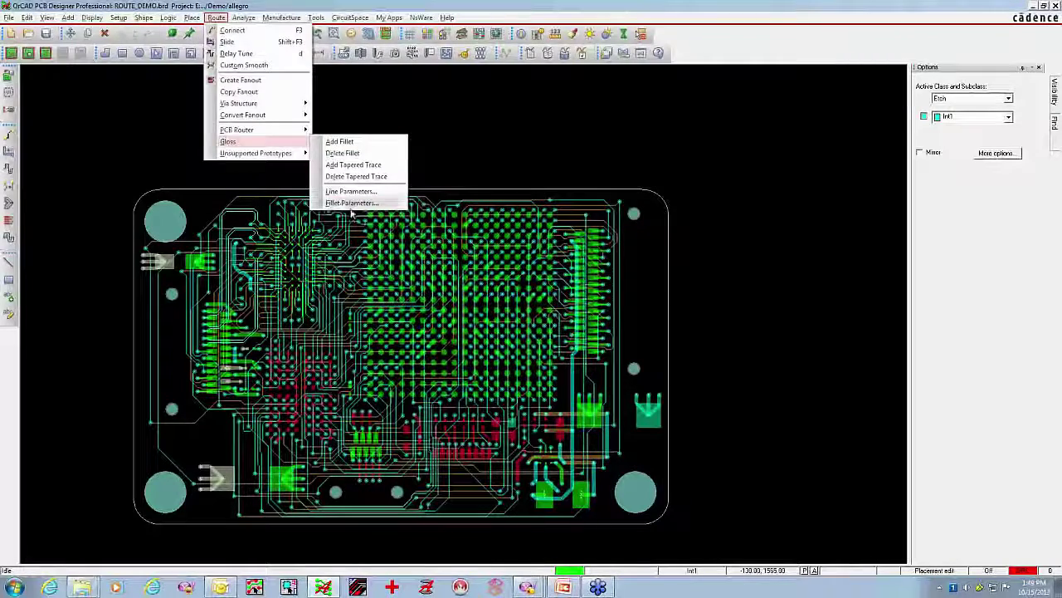
click(350, 204)
drag(531, 102, 506, 92)
click(555, 302)
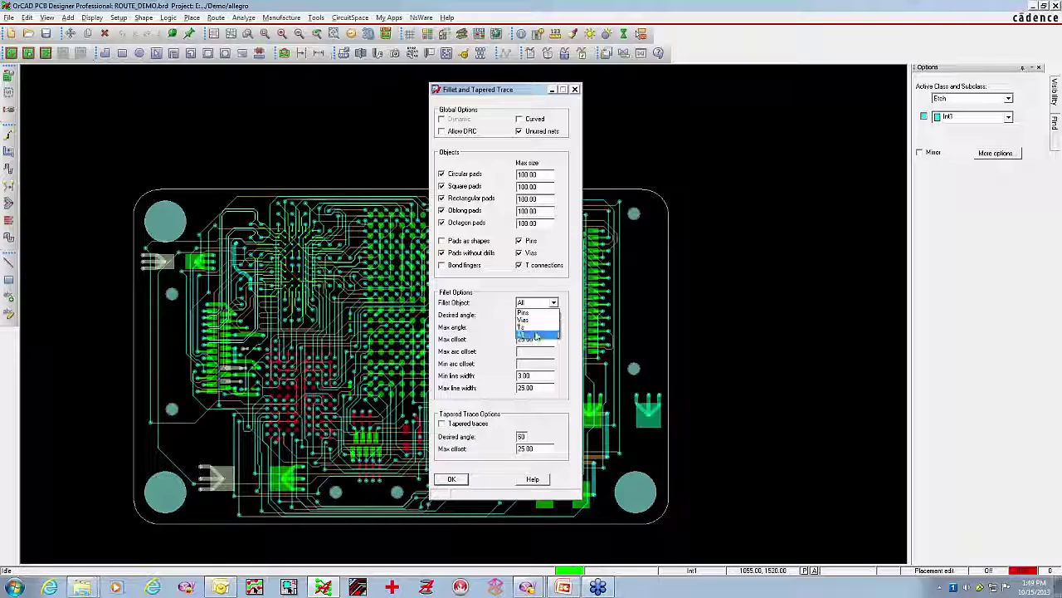
click(536, 333)
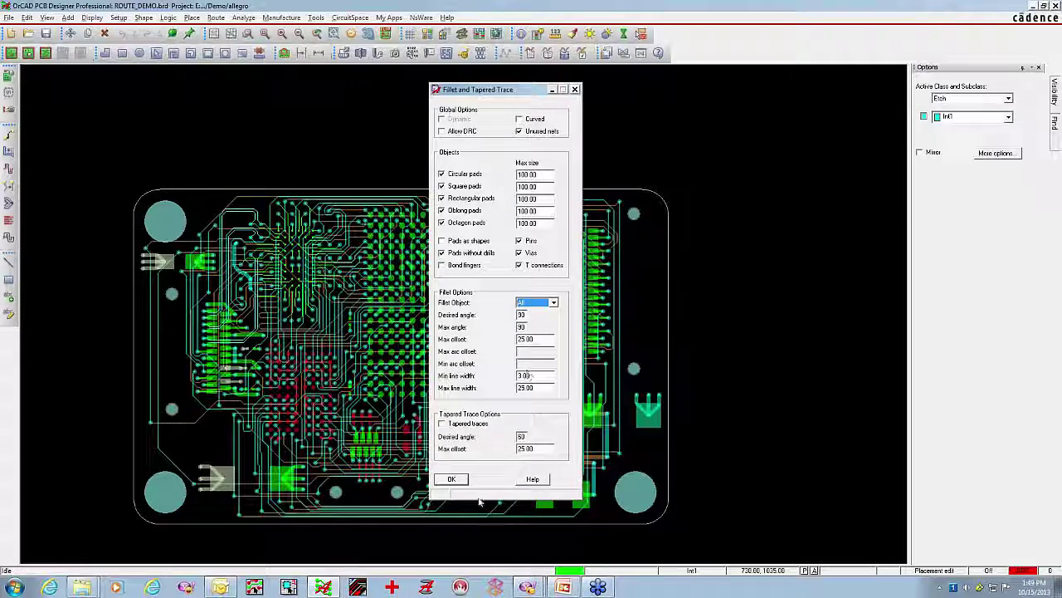
click(452, 479)
drag(106, 162, 723, 538)
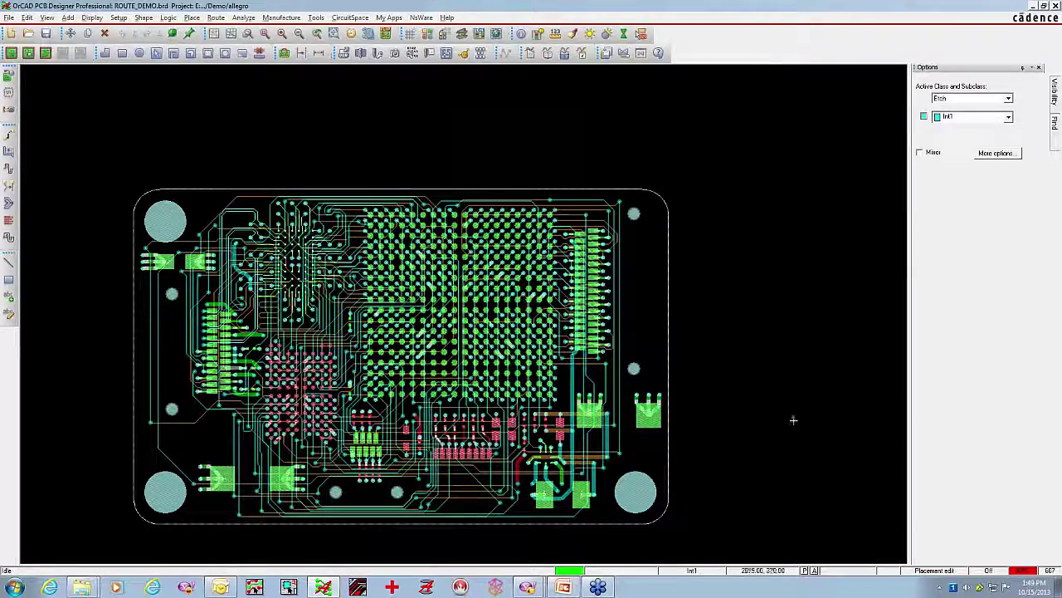
right_click(807, 295)
click(830, 300)
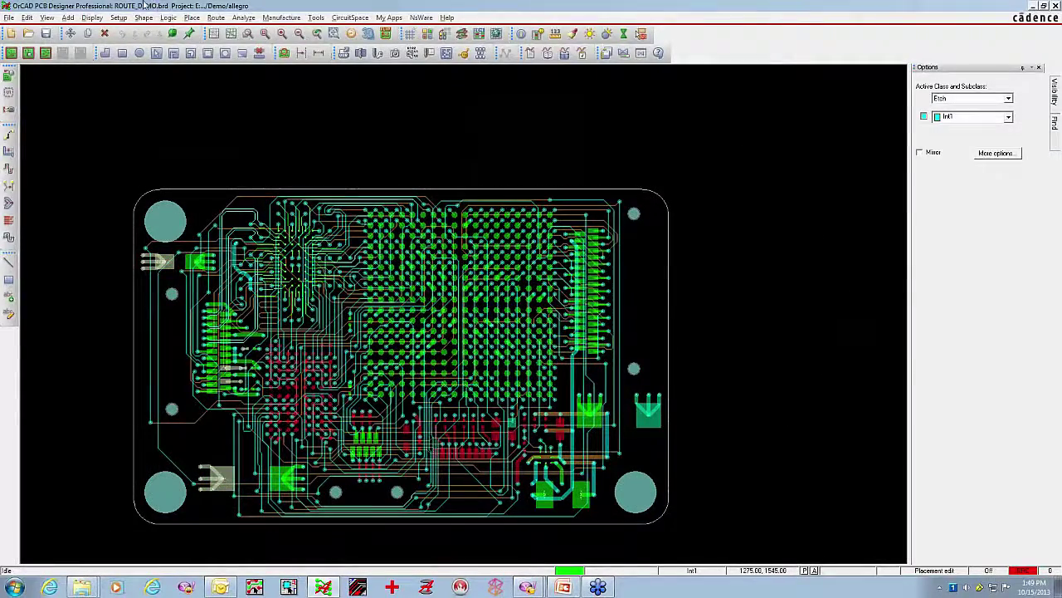
Add fillets to the pads and vias across the entire board.
click(216, 18)
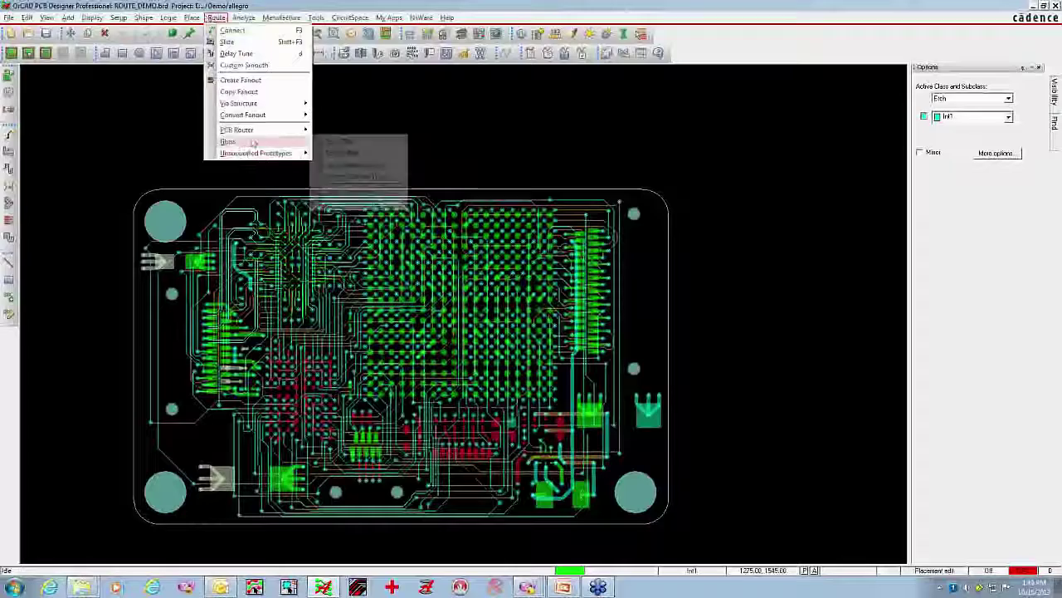
mouse_move(246, 146)
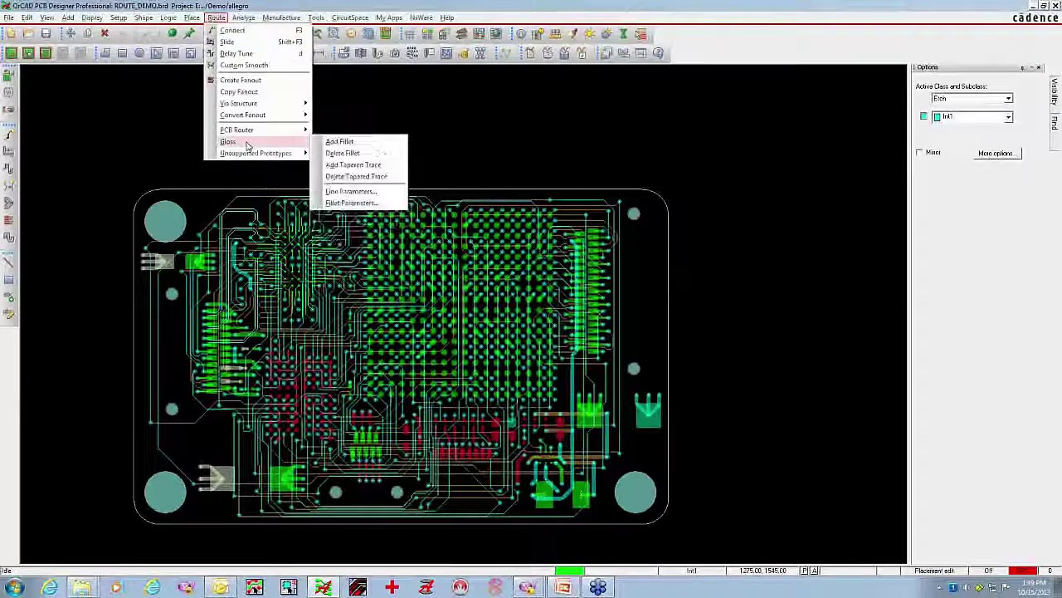
click(340, 141)
drag(104, 157, 689, 541)
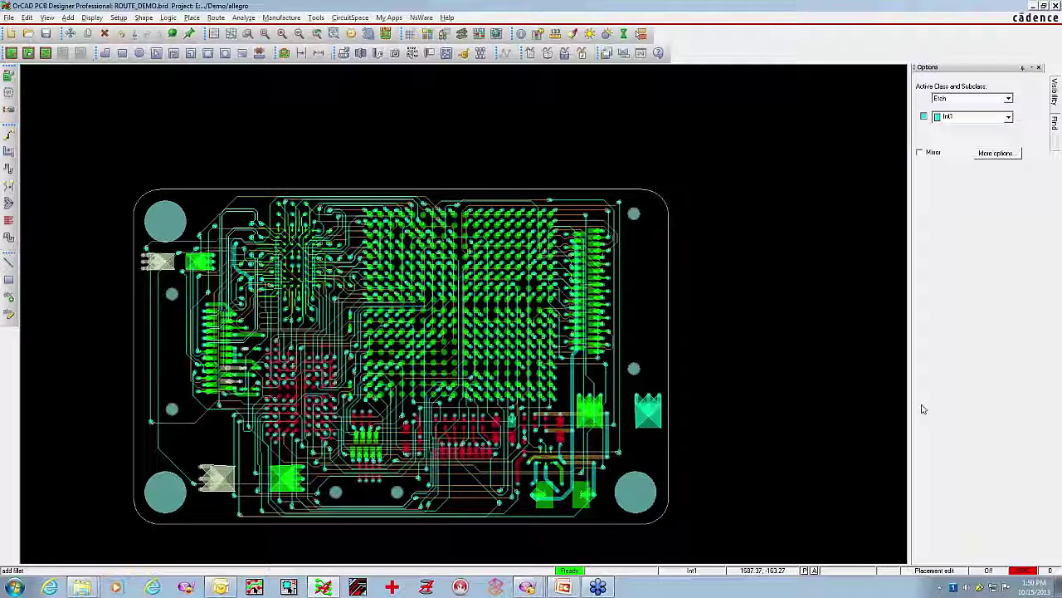
right_click(336, 98)
click(353, 104)
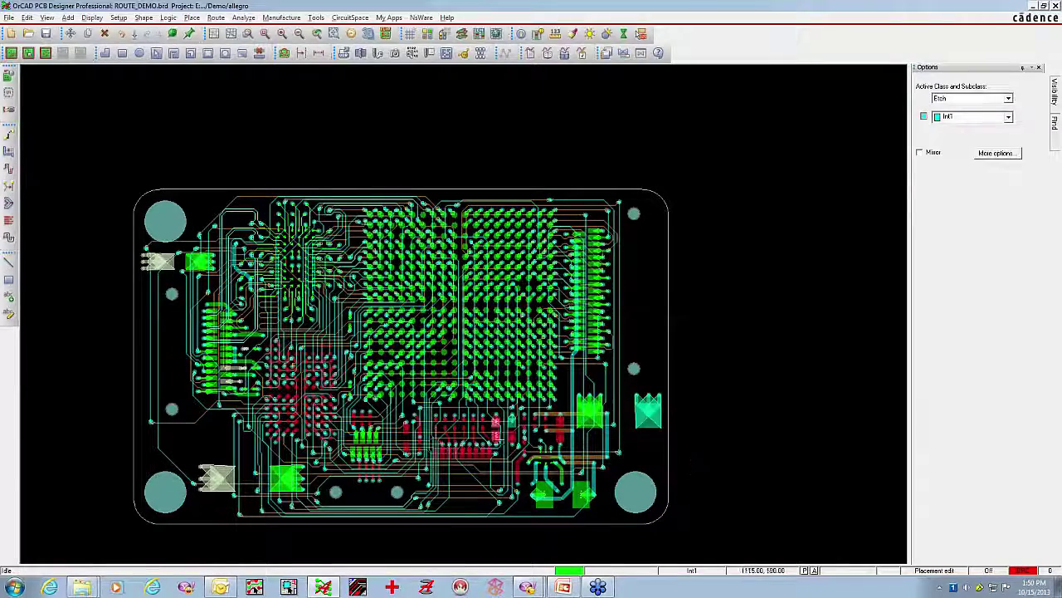
Delete the fillets from the large multi-via power pads near the board corners, including the N16376 and N16234 pads.
middle_click(238, 298)
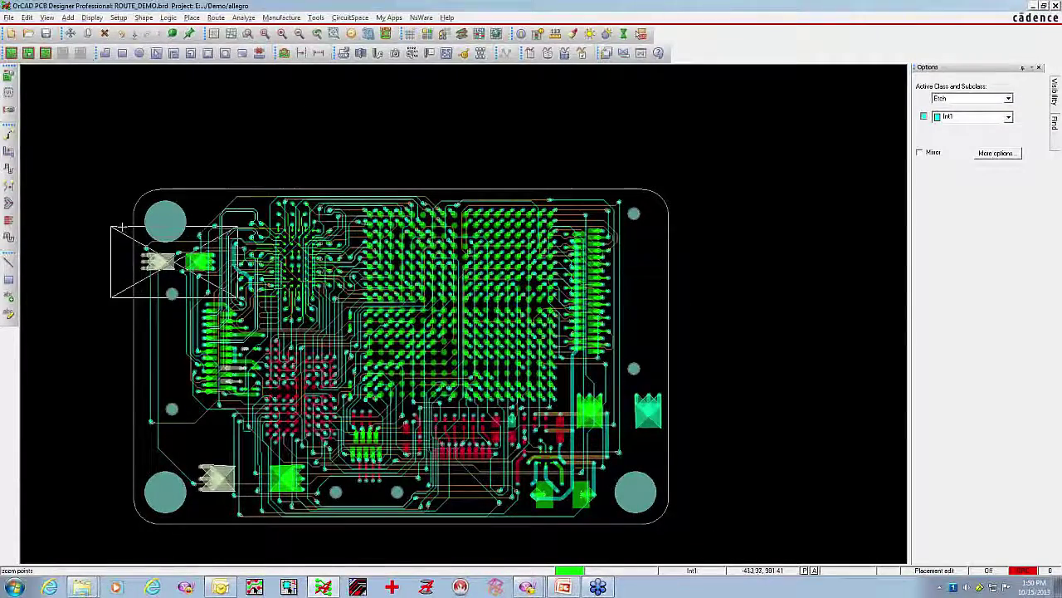
middle_click(112, 224)
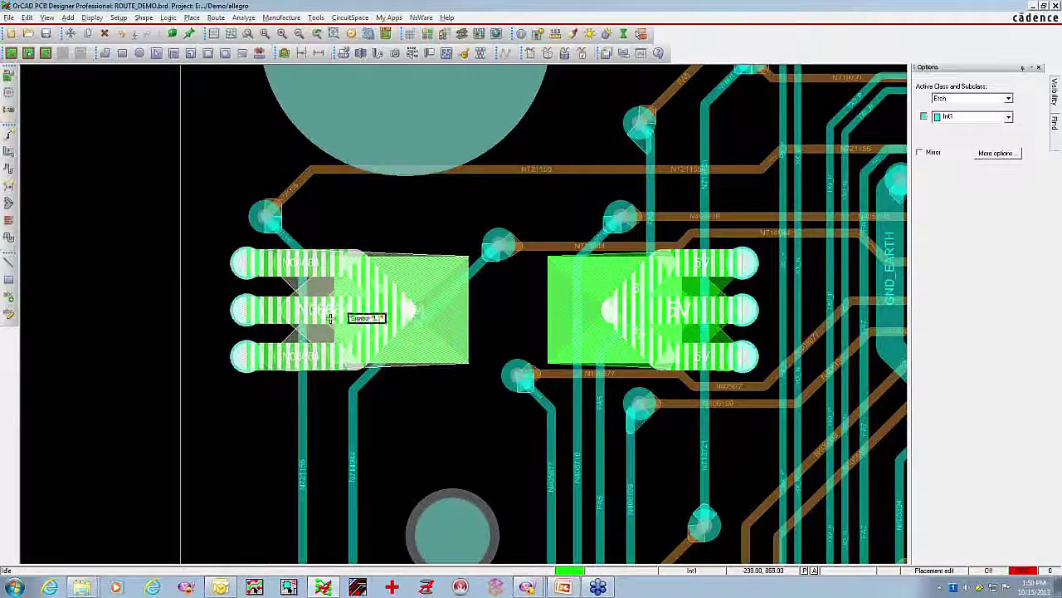
click(212, 18)
mouse_move(258, 135)
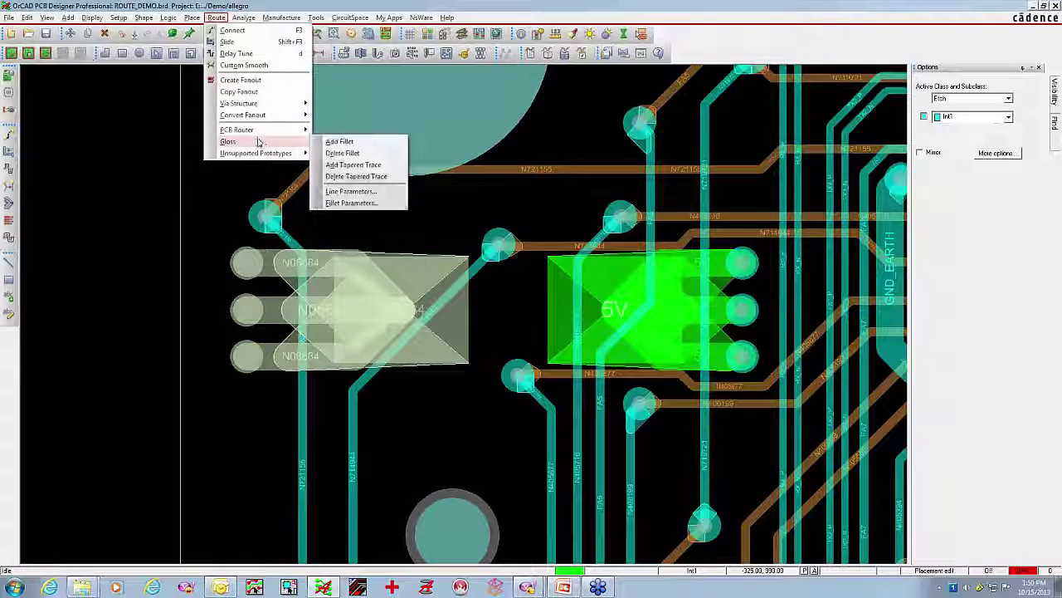
click(352, 153)
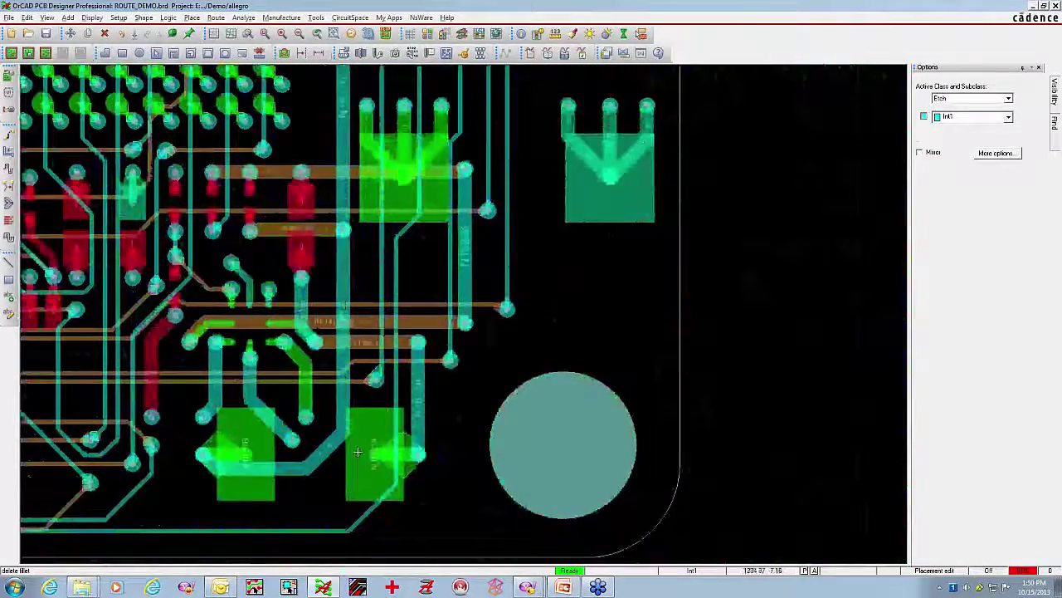
right_click(676, 301)
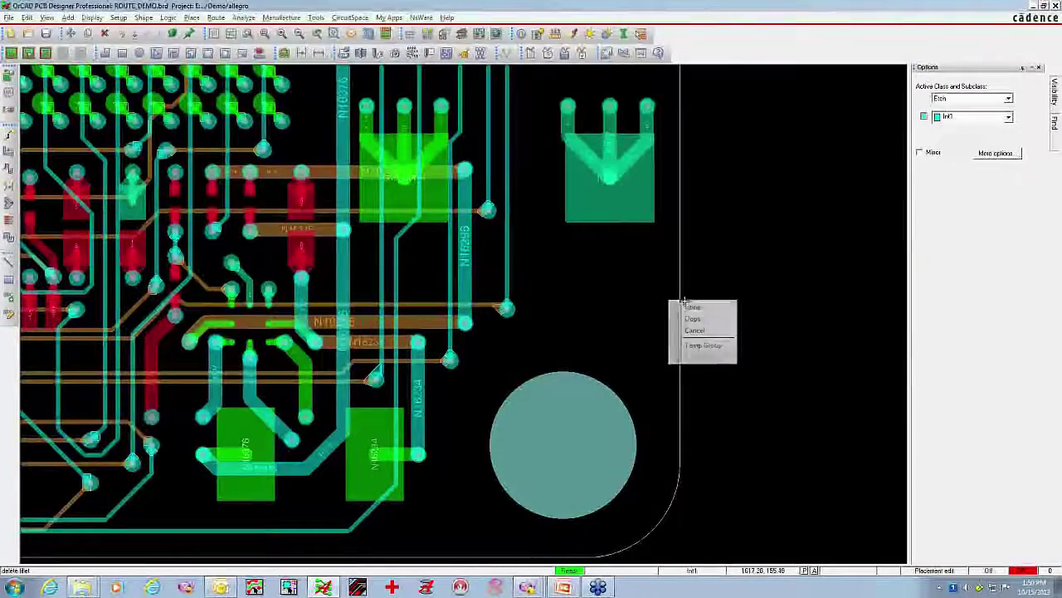
click(690, 307)
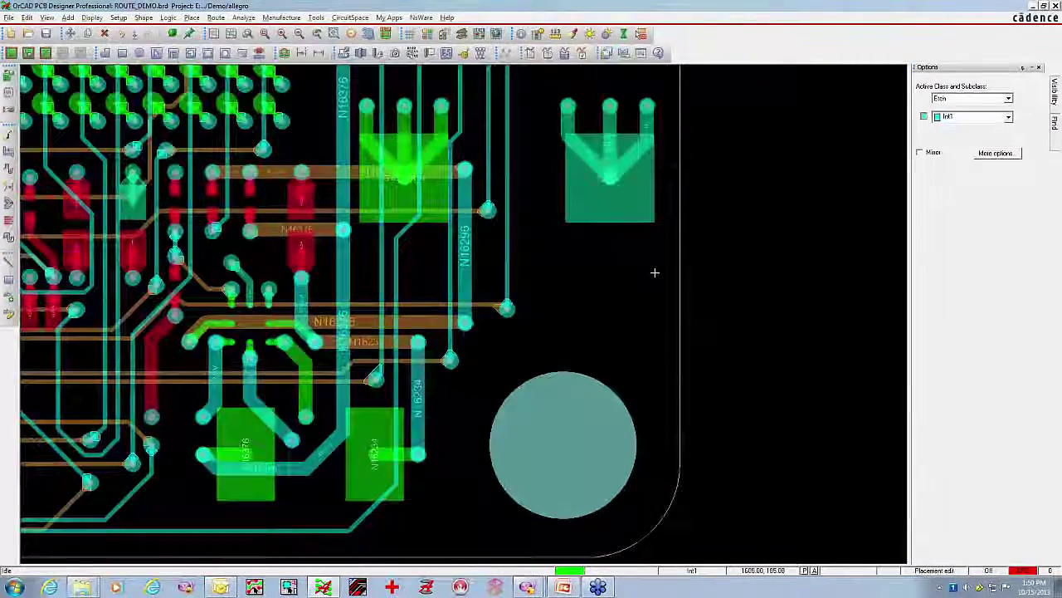
Examine the fillets on the upper-left component's TX2_P and TX2_N pads in the Film TOP view, and show all conductor layers again.
scroll(655, 272, down, 1)
middle_drag(654, 271, 900, 253)
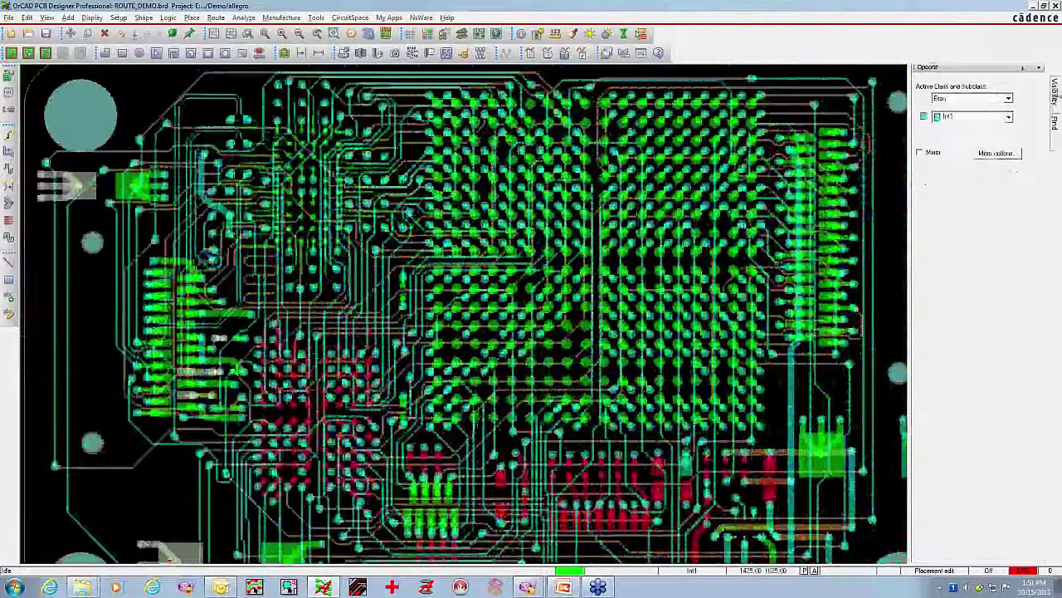
click(1030, 87)
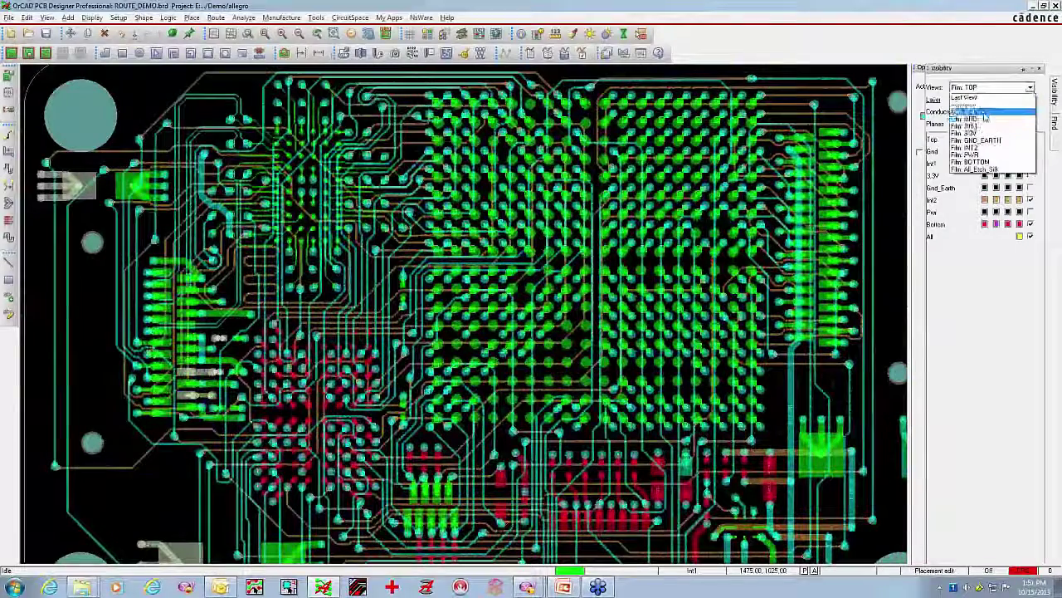
click(984, 118)
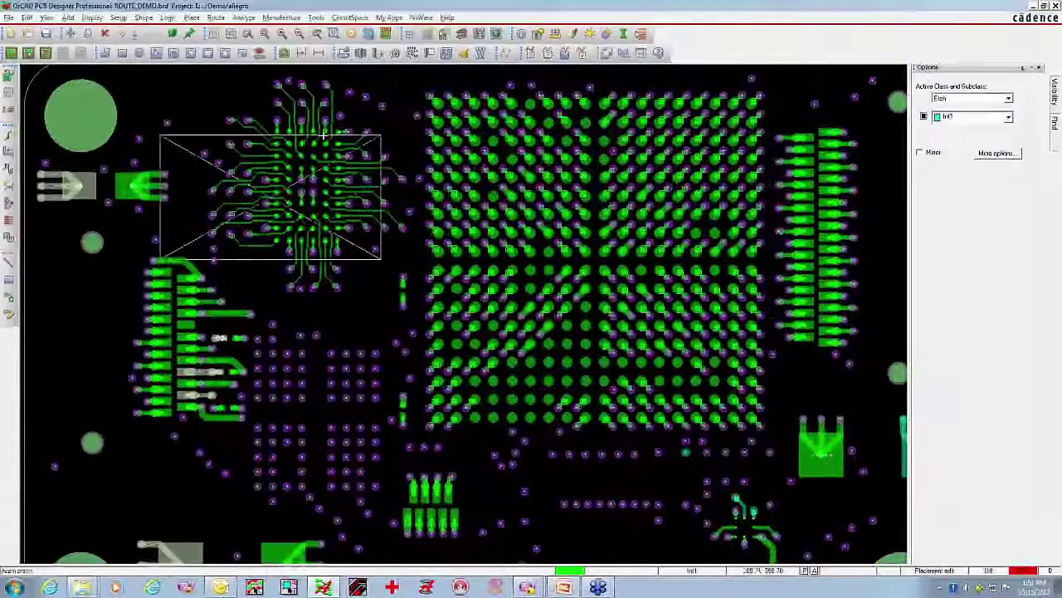
middle_click(327, 125)
middle_drag(410, 266, 397, 269)
middle_click(483, 245)
middle_click(344, 162)
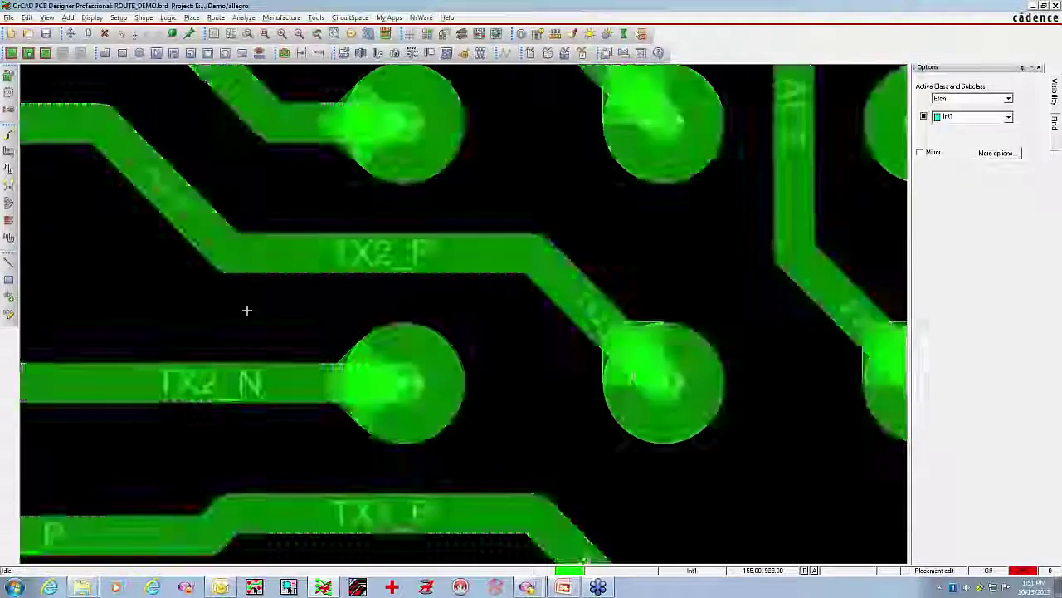
click(264, 34)
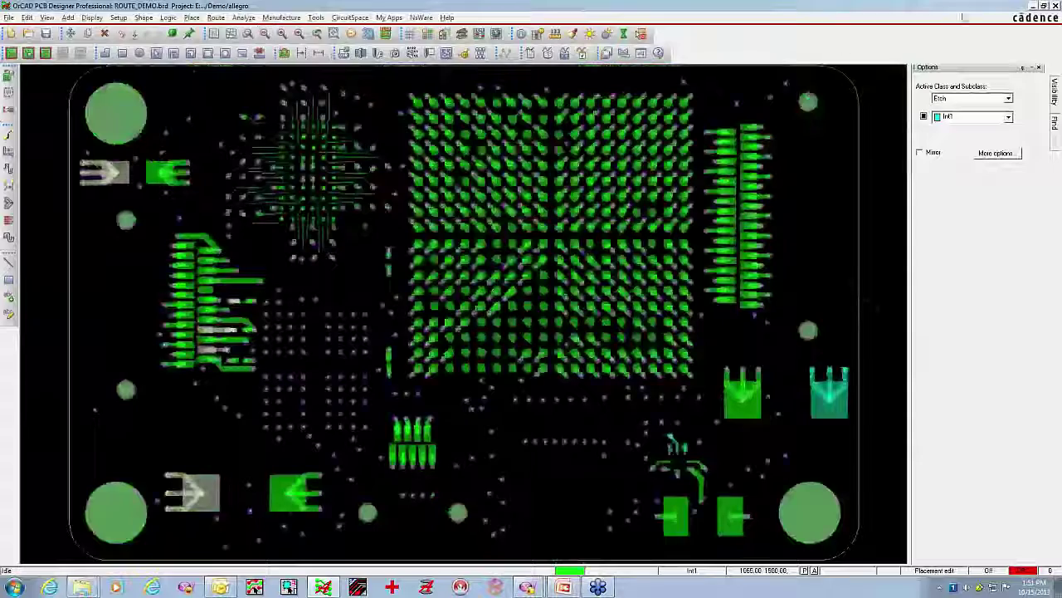
click(1054, 90)
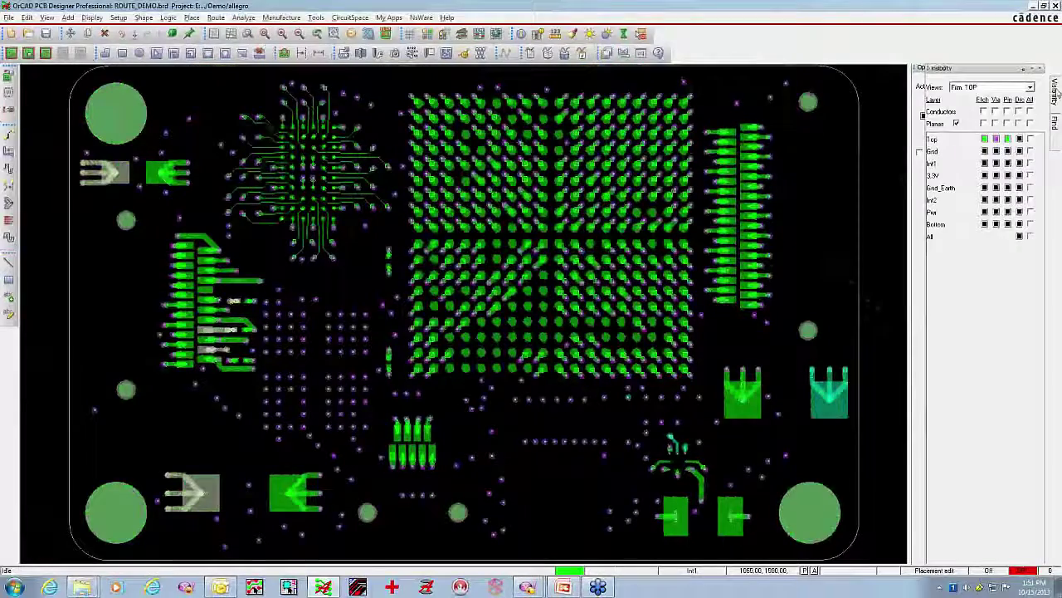
click(1030, 110)
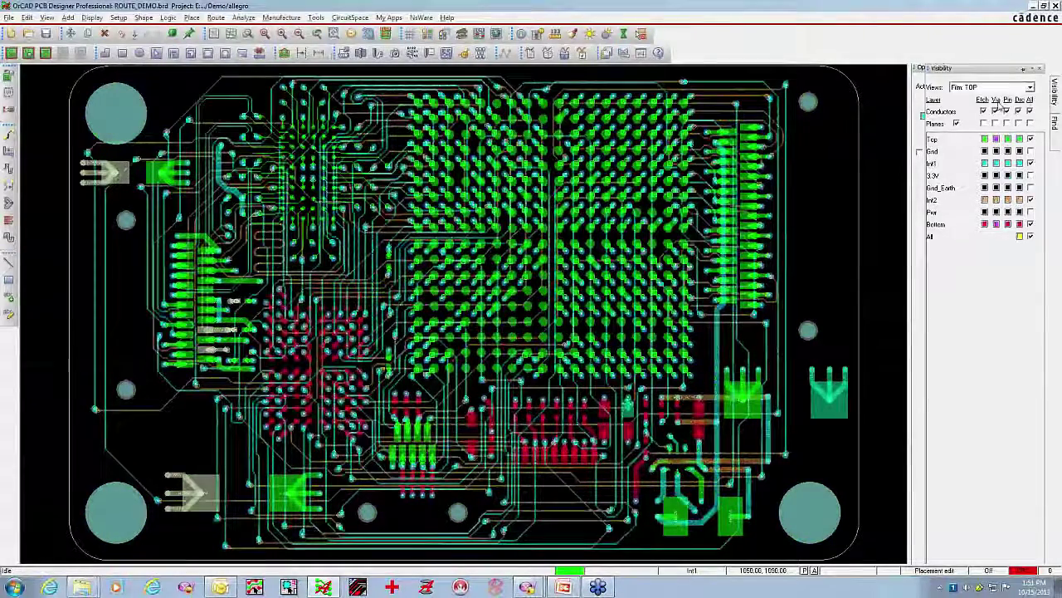
Slide the long diagonal Int1 trace below the row of bottom-side pads so it runs straight down, then horizontally to its via.
middle_click(643, 548)
middle_click(516, 411)
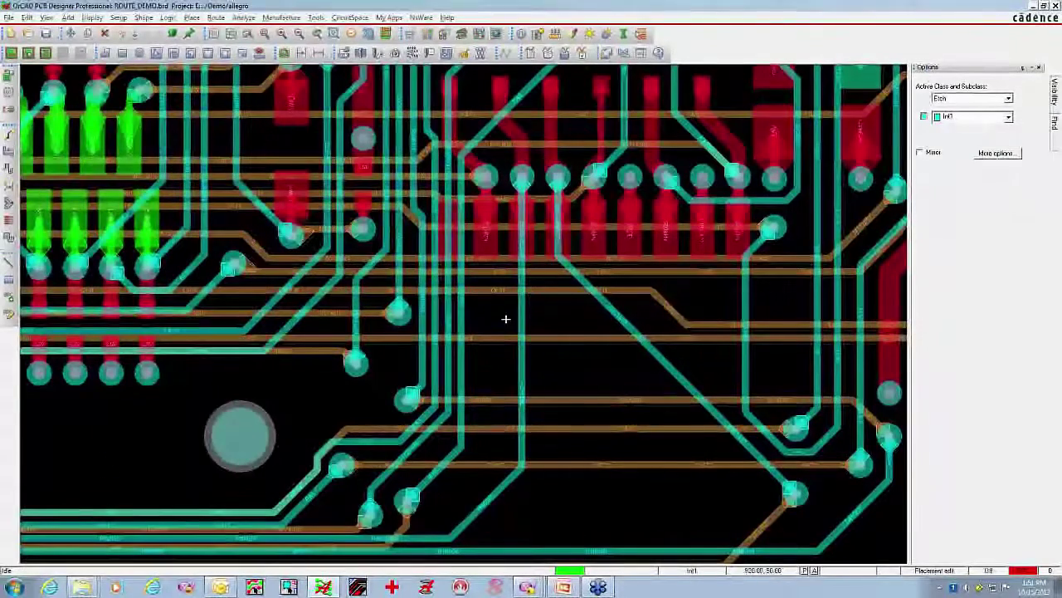
click(9, 152)
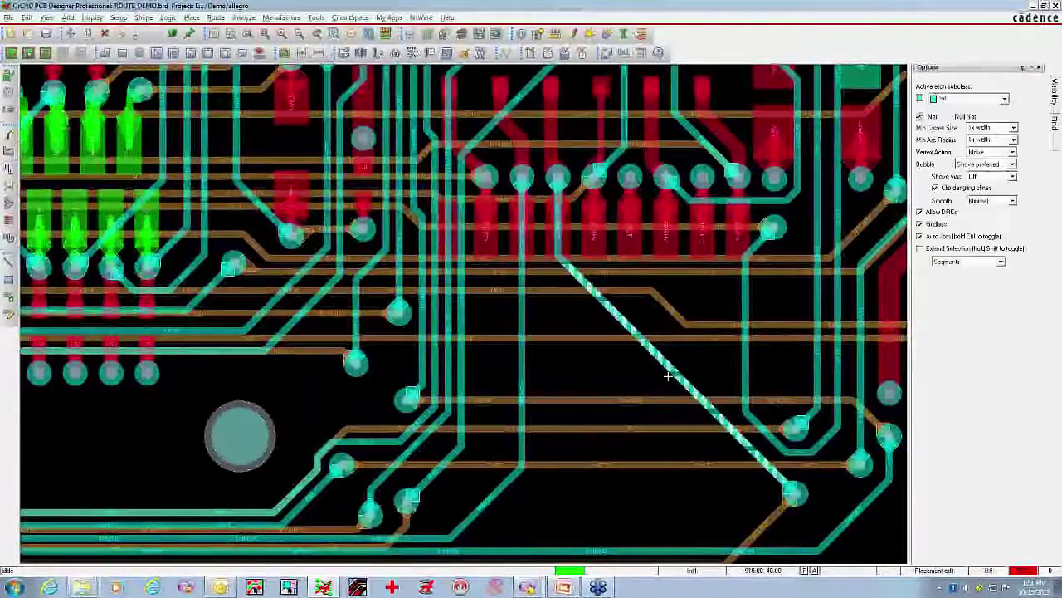
drag(668, 376, 584, 448)
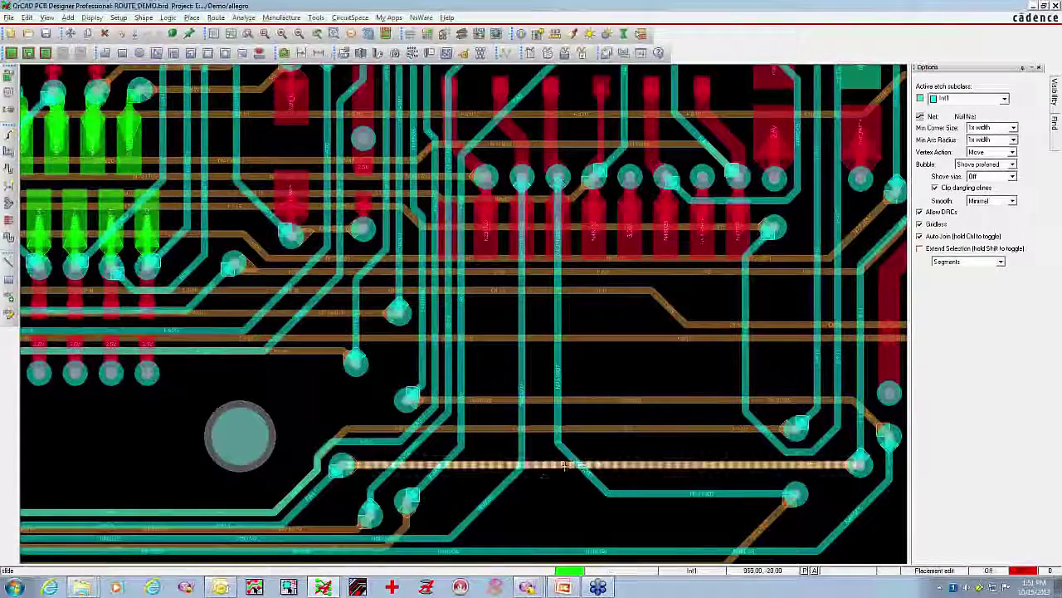
right_click(524, 324)
click(559, 332)
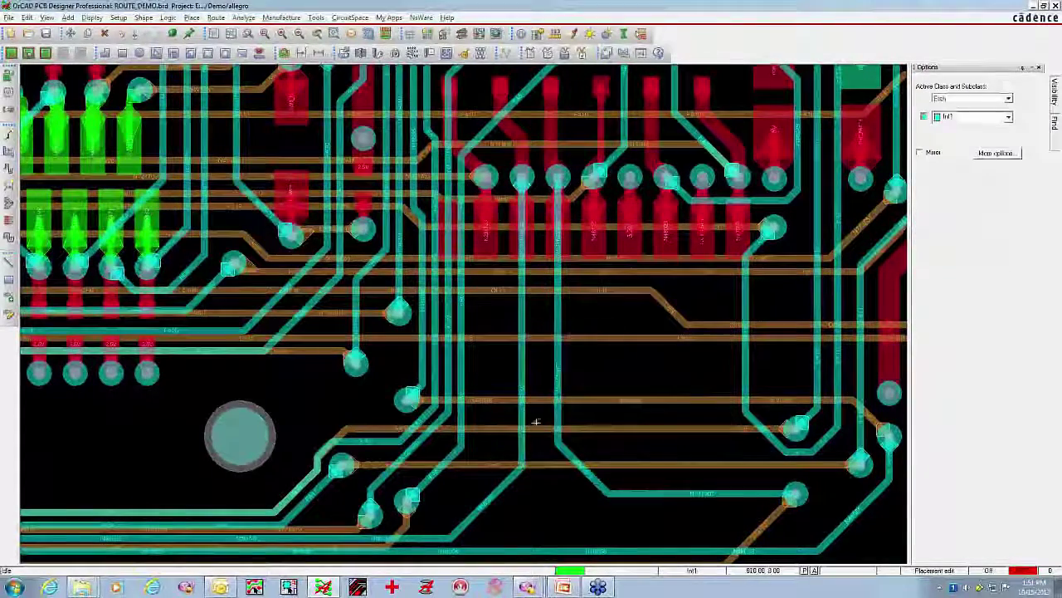
Review the whole routed board, switch to the PowerPoint presentation and start the slide show at the Demo slide.
scroll(579, 403, down, 5)
scroll(579, 403, down, 3)
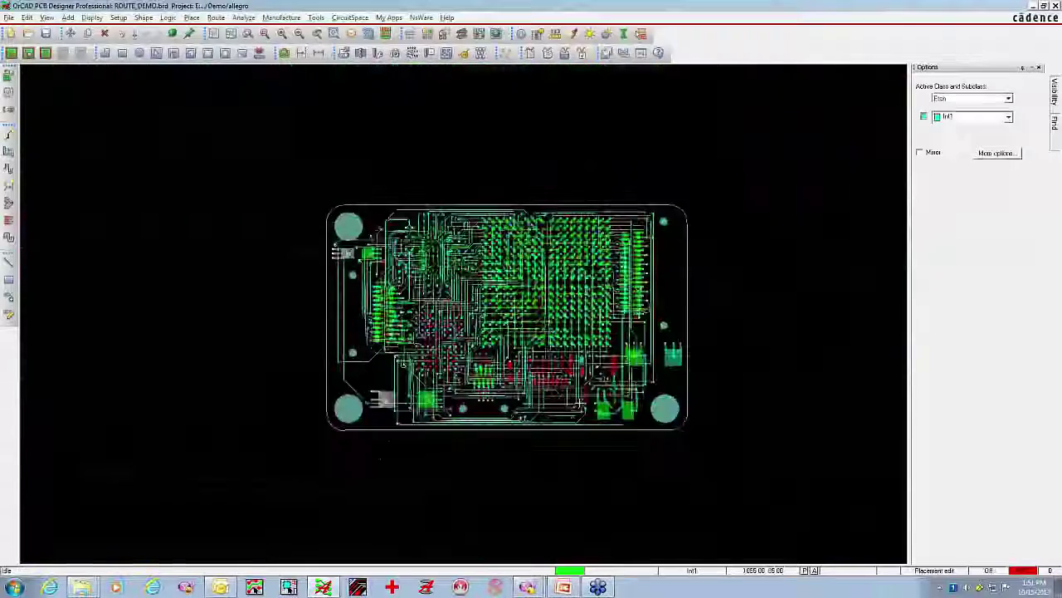
click(267, 33)
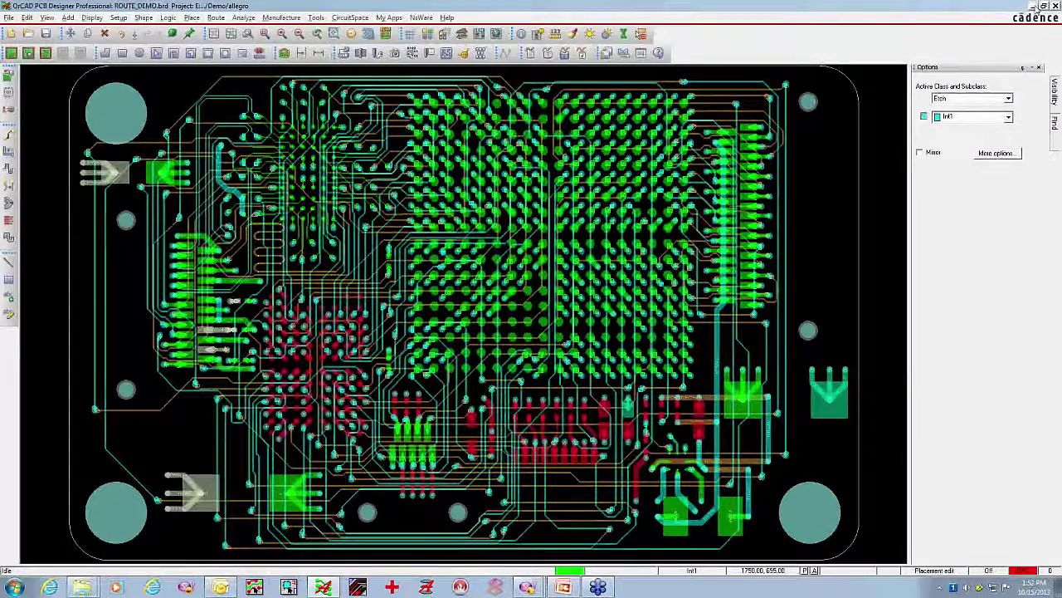
click(1033, 6)
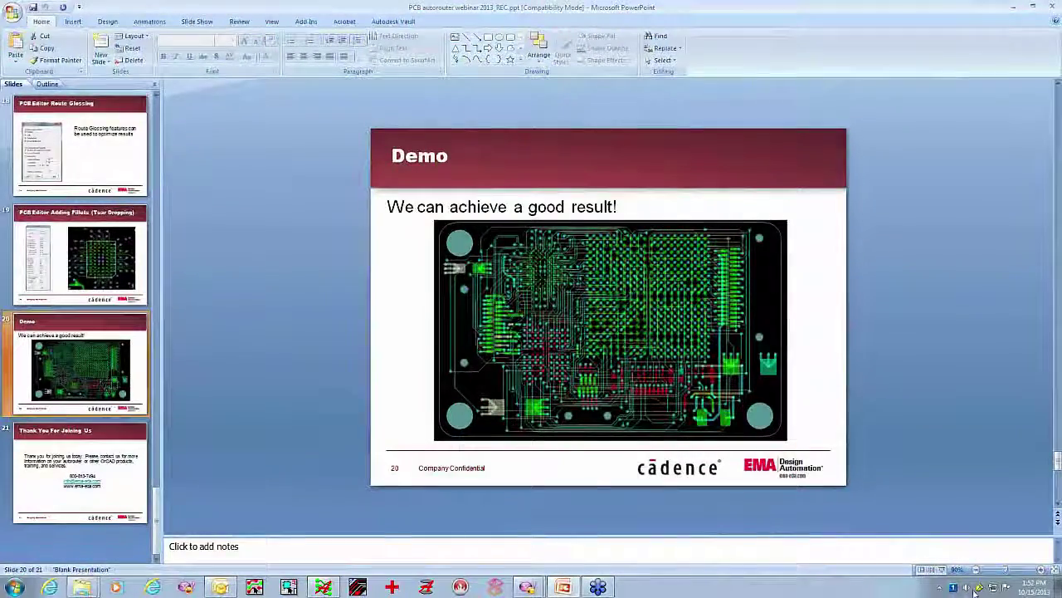
click(942, 570)
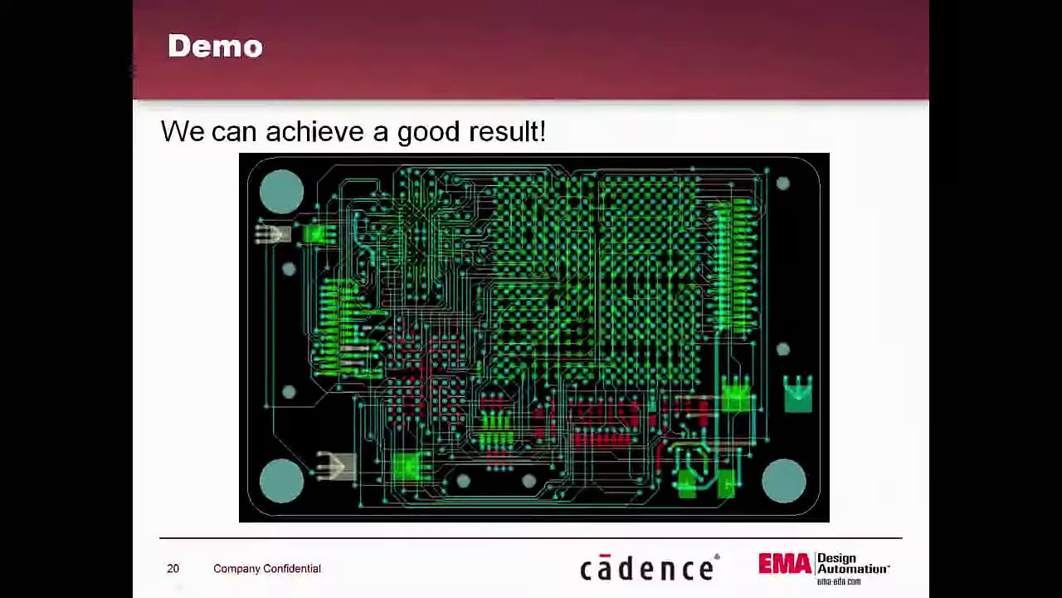